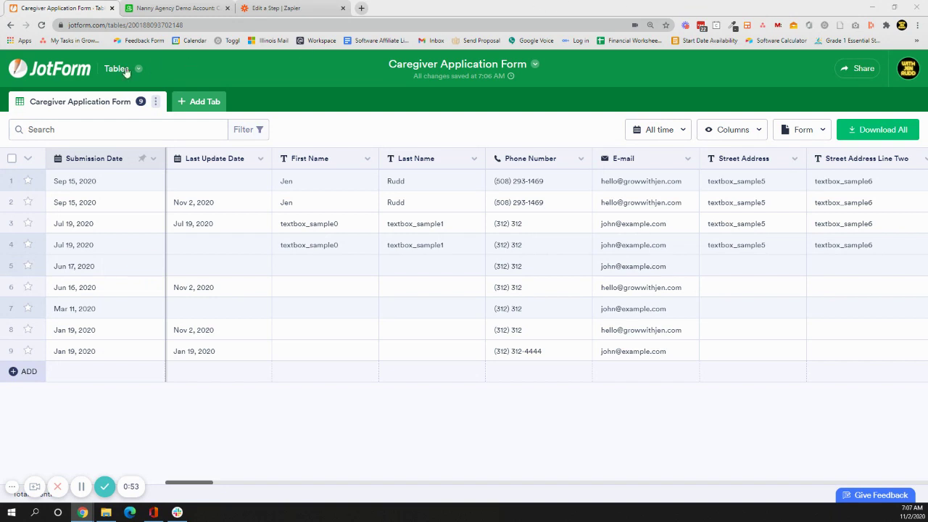
# Open the My Tables list in JotForm, then switch to the Nanny Agency Airtable base tab.
pyautogui.click(85, 71)
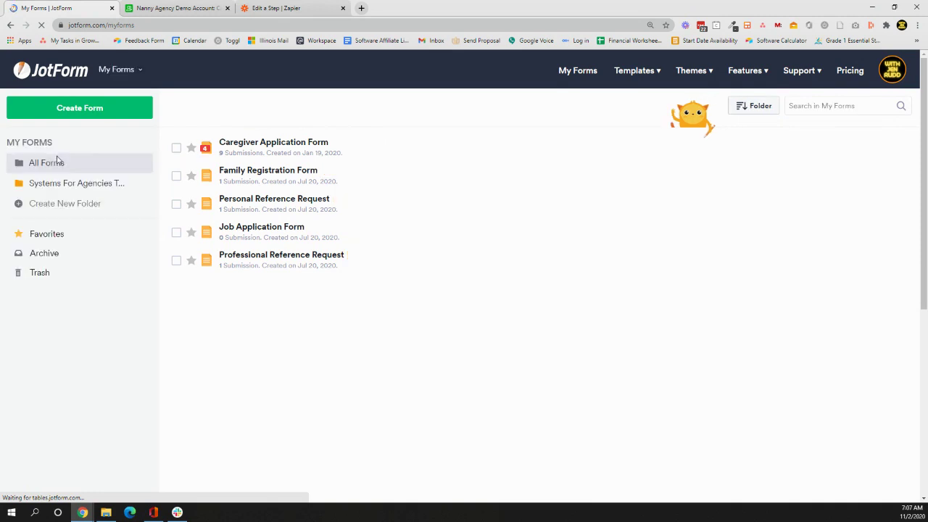
pyautogui.click(120, 73)
pyautogui.click(71, 167)
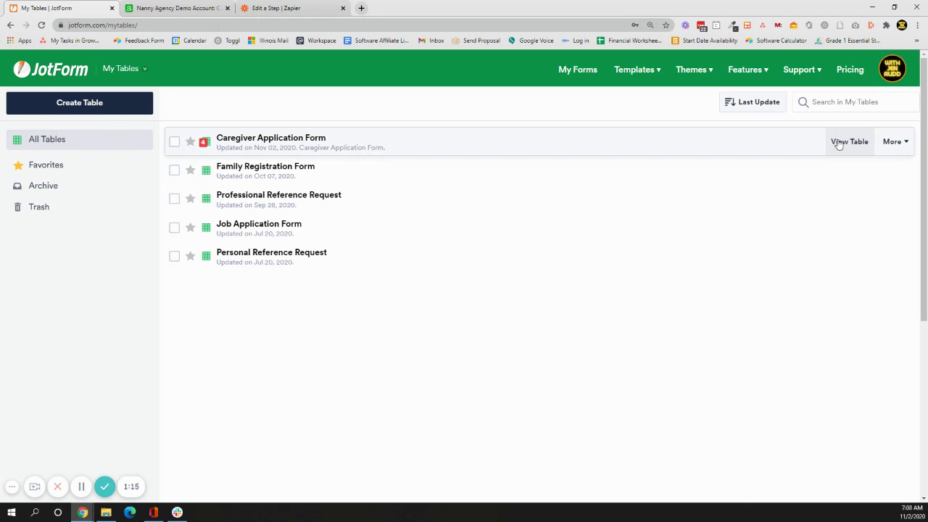
pyautogui.click(184, 14)
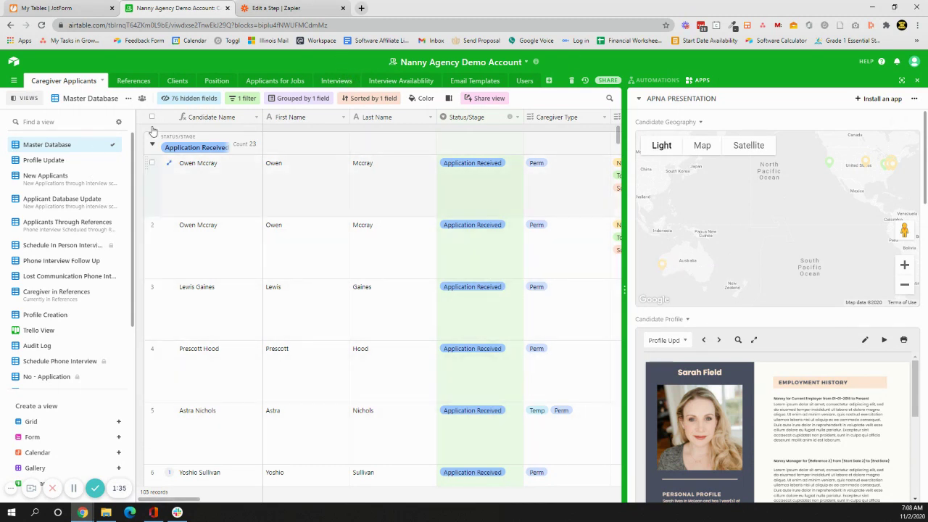
# Return to the My Tables | JotForm tab showing the Caregiver Application Form table.
pyautogui.click(71, 6)
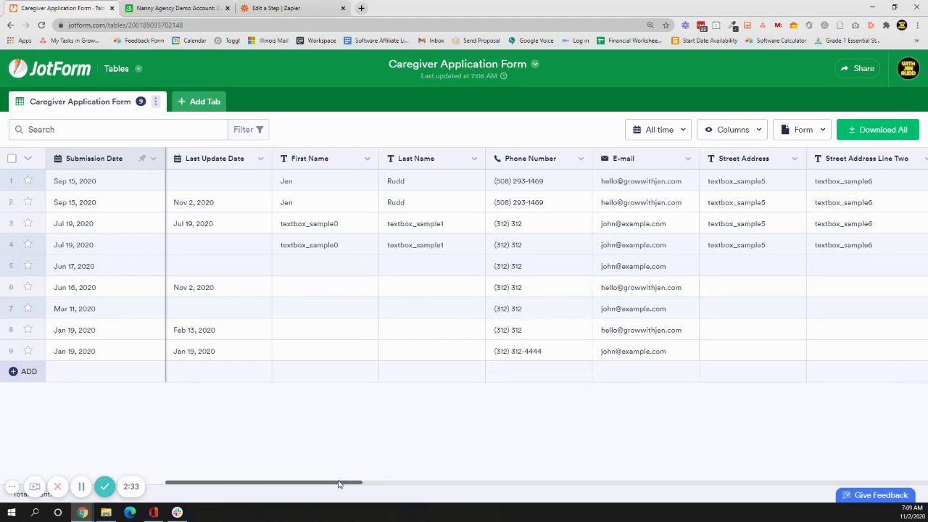
pyautogui.moveTo(339, 484); pyautogui.dragTo(384, 483)
pyautogui.hscroll(2, 558, 468)
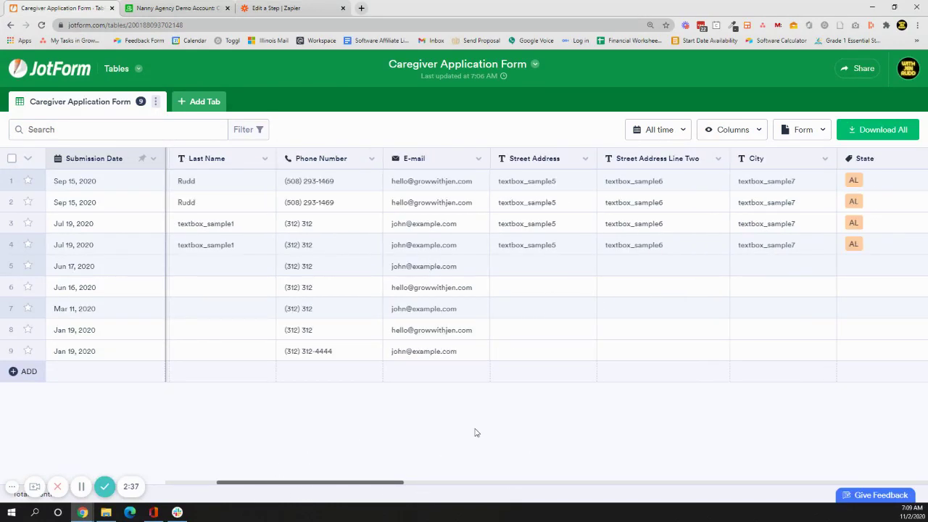
pyautogui.moveTo(332, 487); pyautogui.dragTo(178, 492)
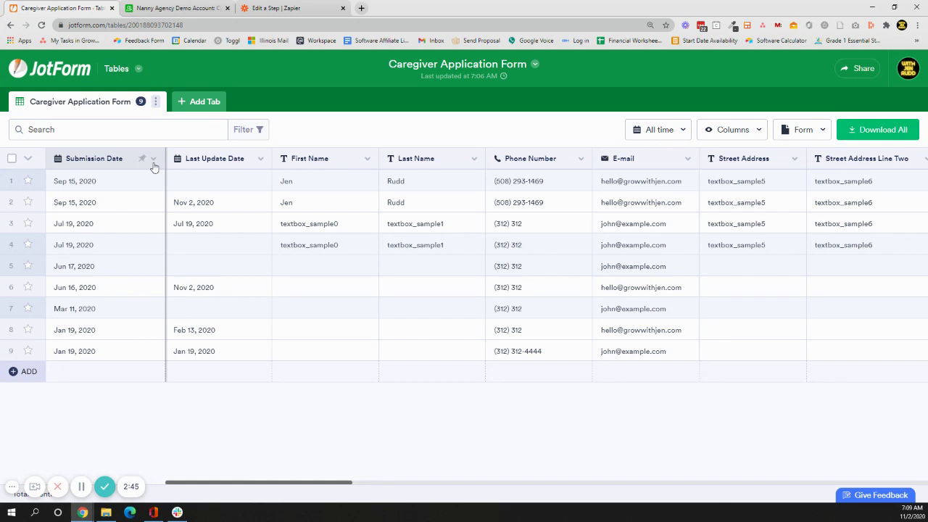
pyautogui.click(153, 161)
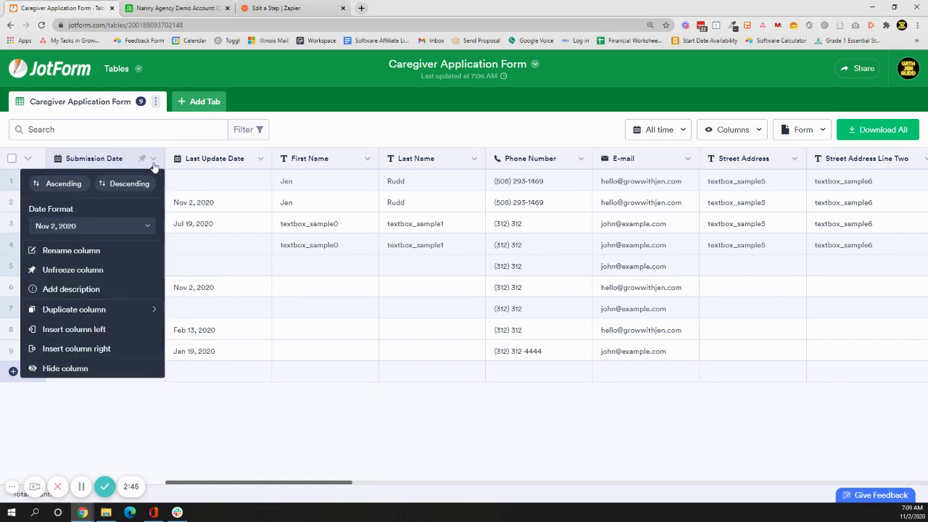
pyautogui.click(361, 158)
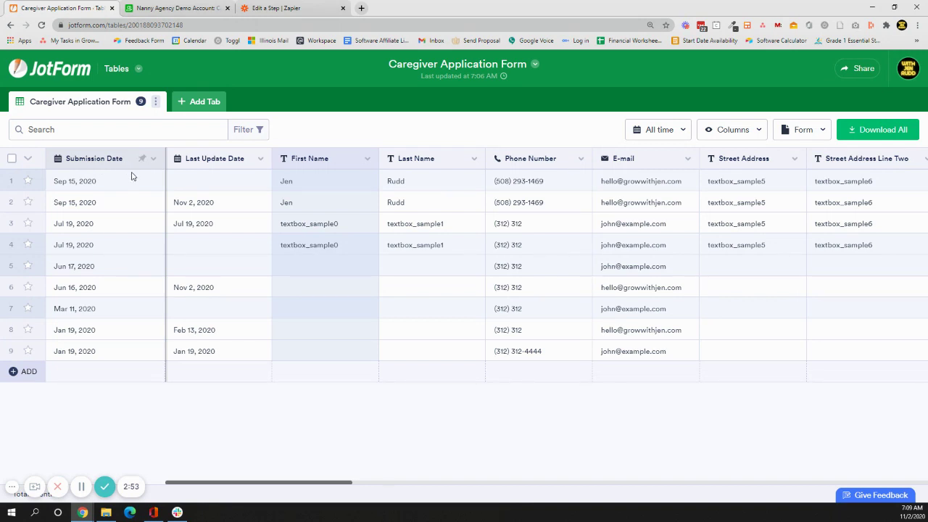
pyautogui.moveTo(133, 182)
pyautogui.click(227, 159)
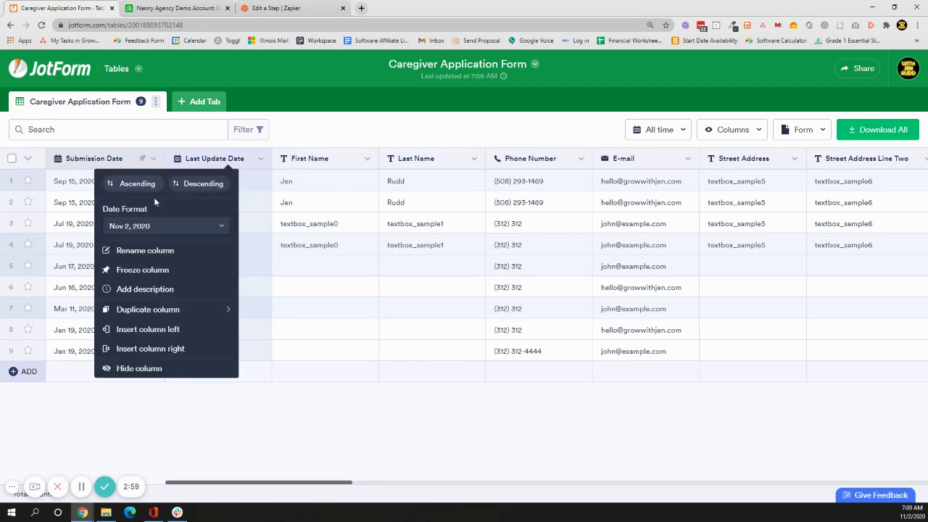
pyautogui.click(533, 127)
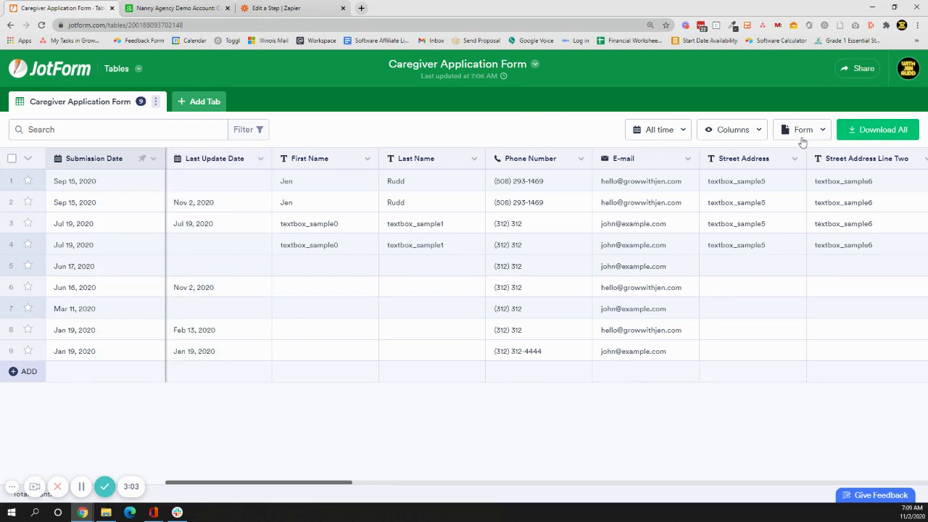
pyautogui.click(802, 136)
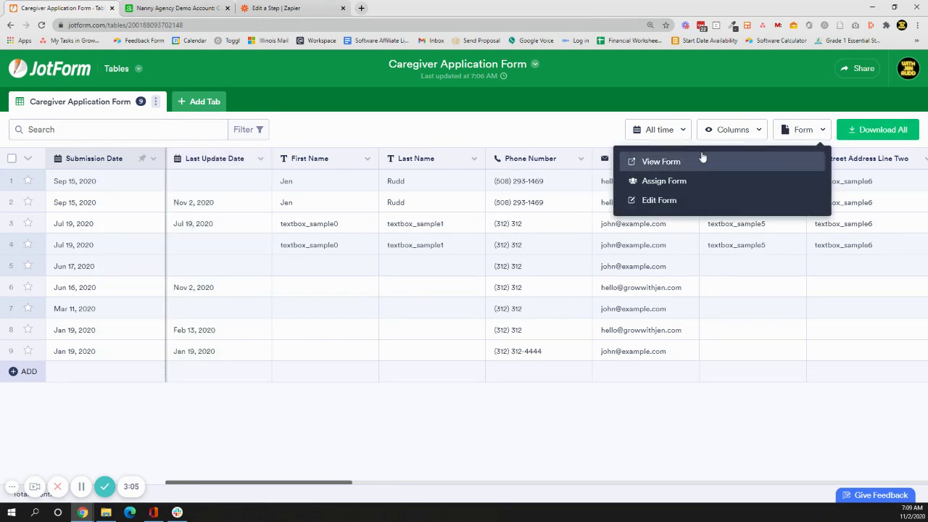
pyautogui.click(733, 131)
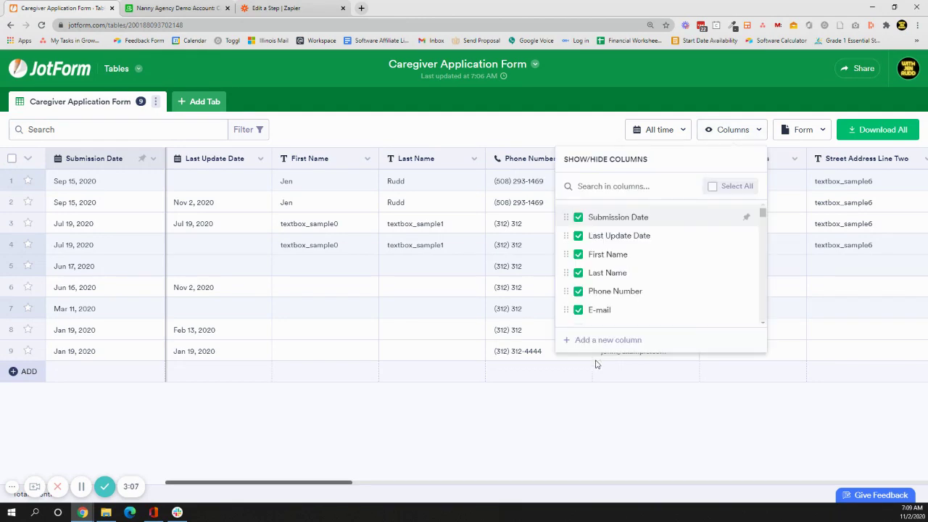
pyautogui.click(584, 340)
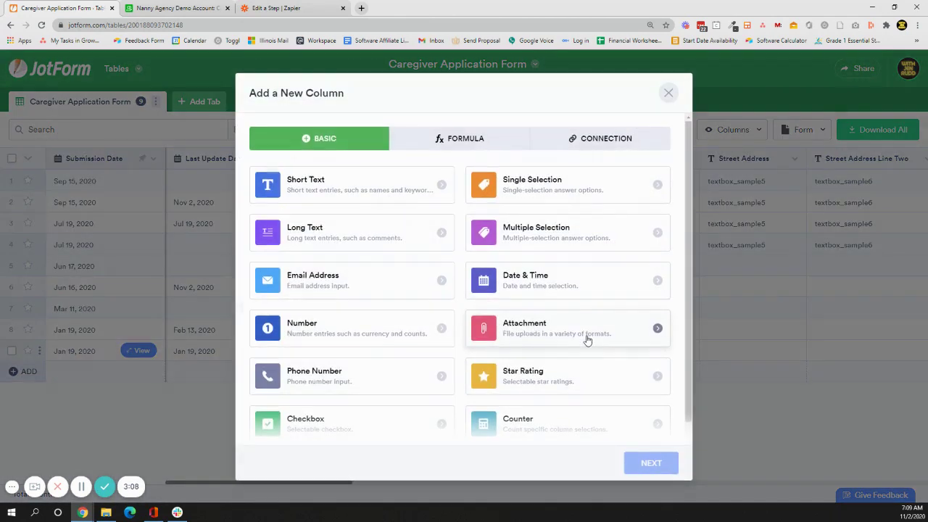
pyautogui.click(486, 147)
pyautogui.click(322, 182)
pyautogui.click(665, 463)
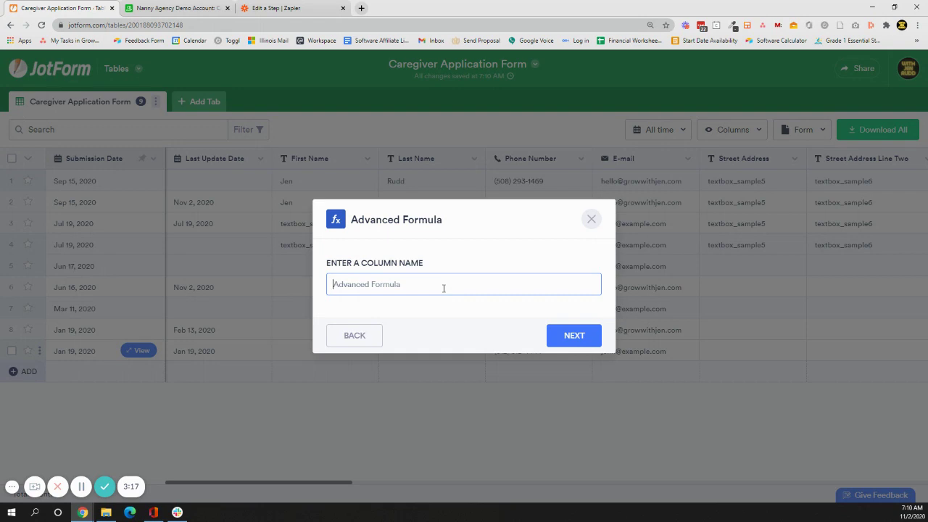
pyautogui.write('(First Name)&" "&(Last Name')
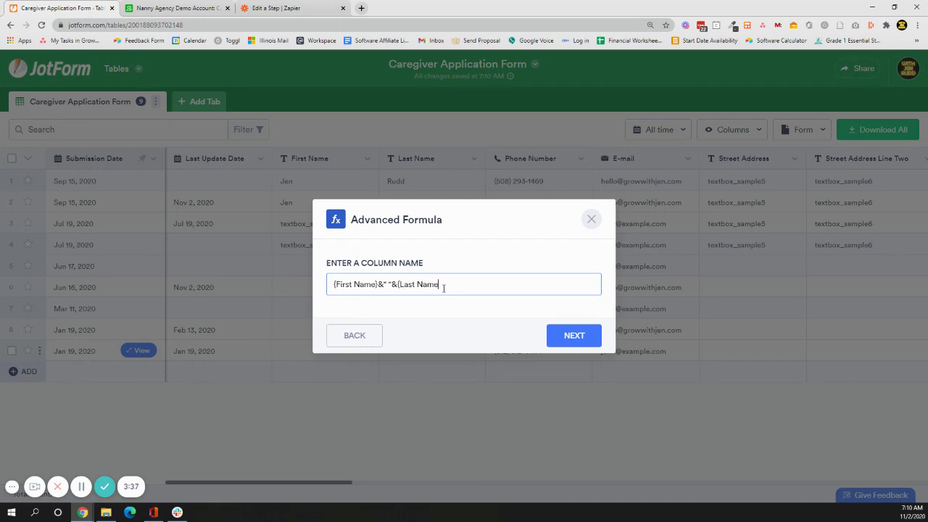
pyautogui.click(558, 335)
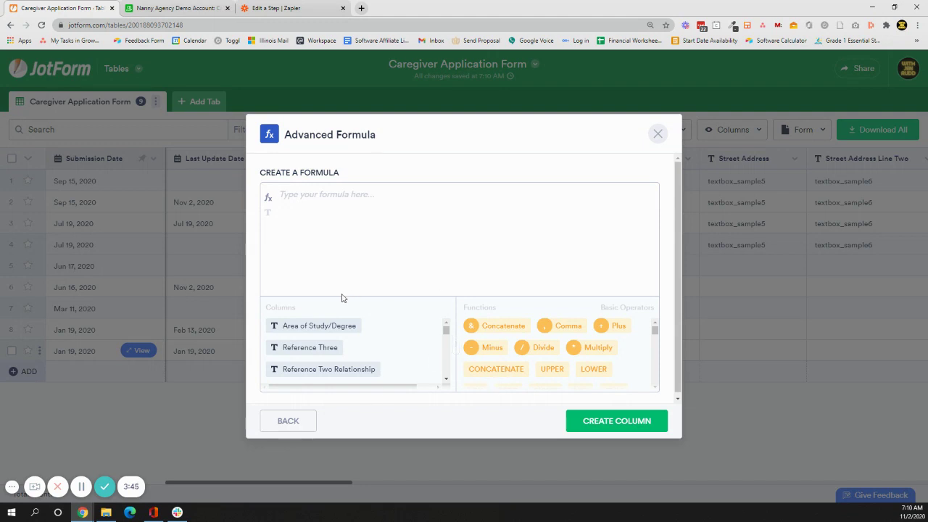
pyautogui.click(658, 134)
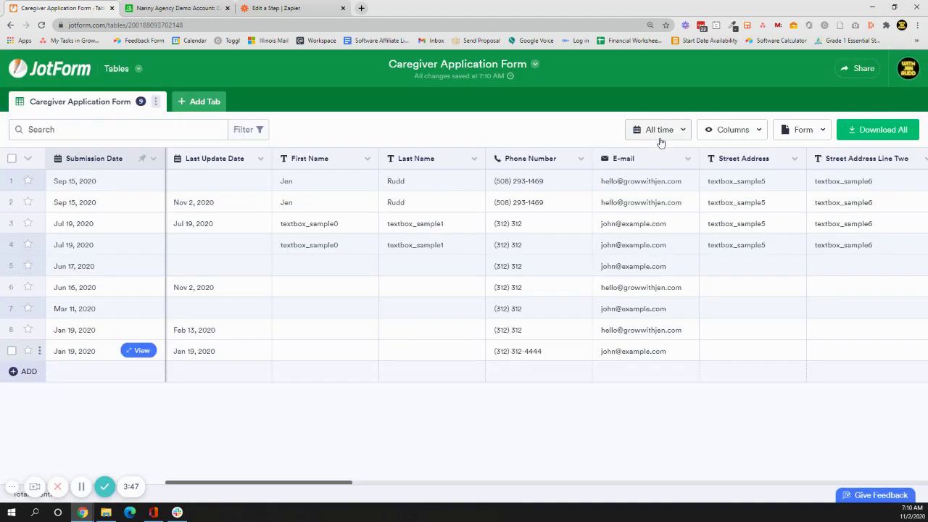
# Start a new Advanced Formula column and proceed to its formula editor.
pyautogui.click(756, 132)
pyautogui.click(602, 342)
pyautogui.click(428, 135)
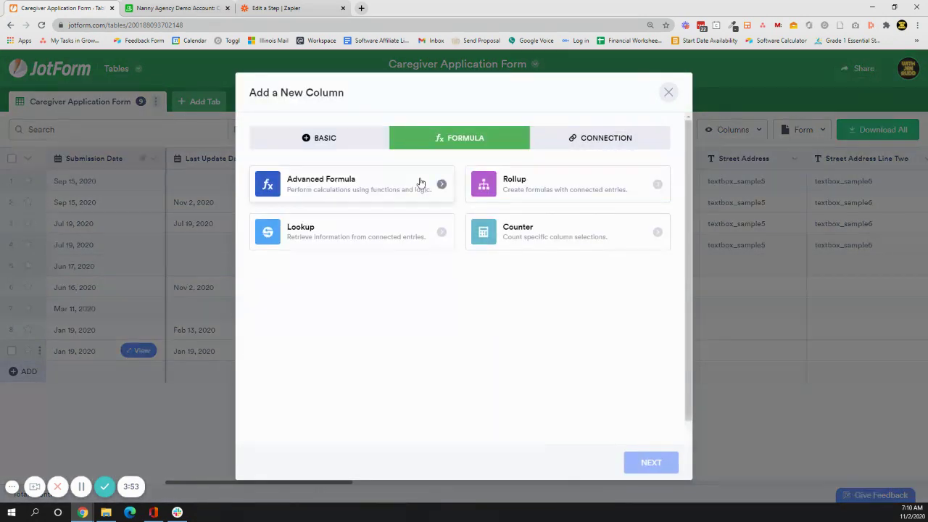
pyautogui.click(420, 182)
pyautogui.click(655, 462)
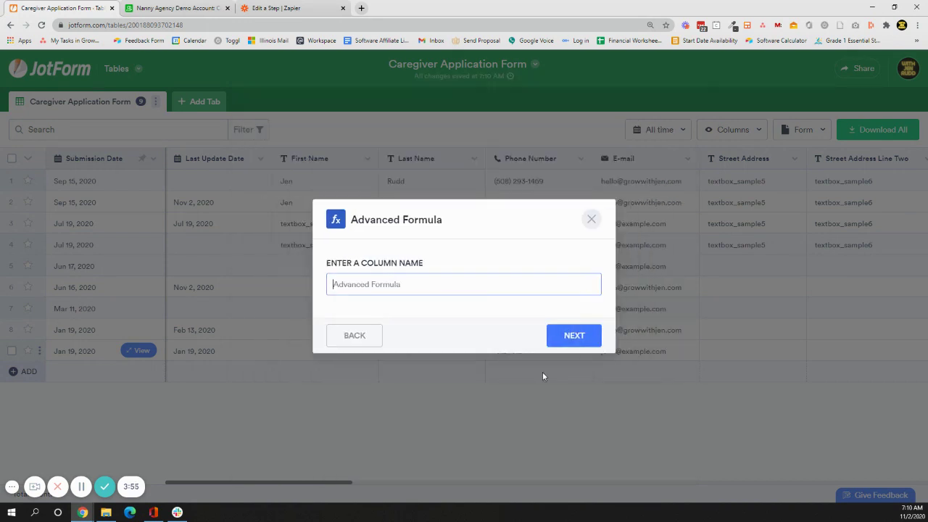
pyautogui.click(574, 336)
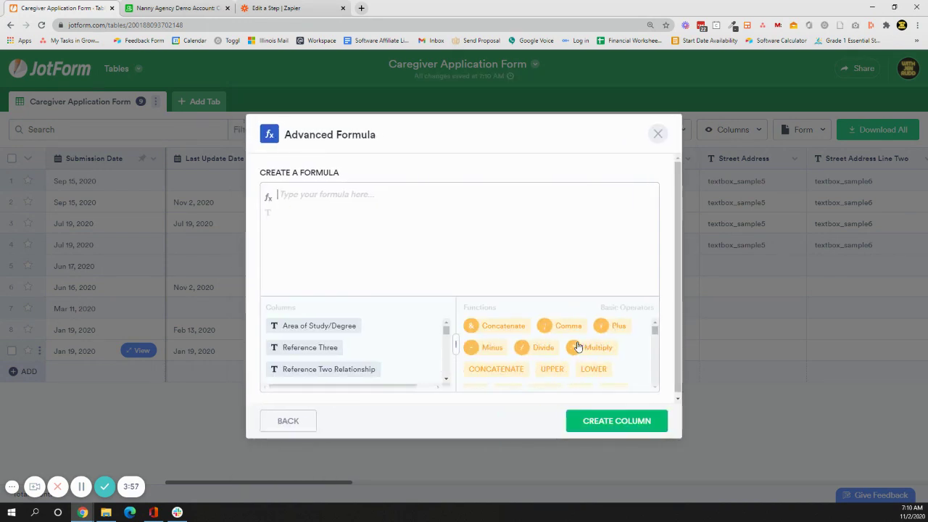
# Widen the Columns pane, browse the field list, and insert First Name into the formula.
pyautogui.scroll(-2, 402, 366)
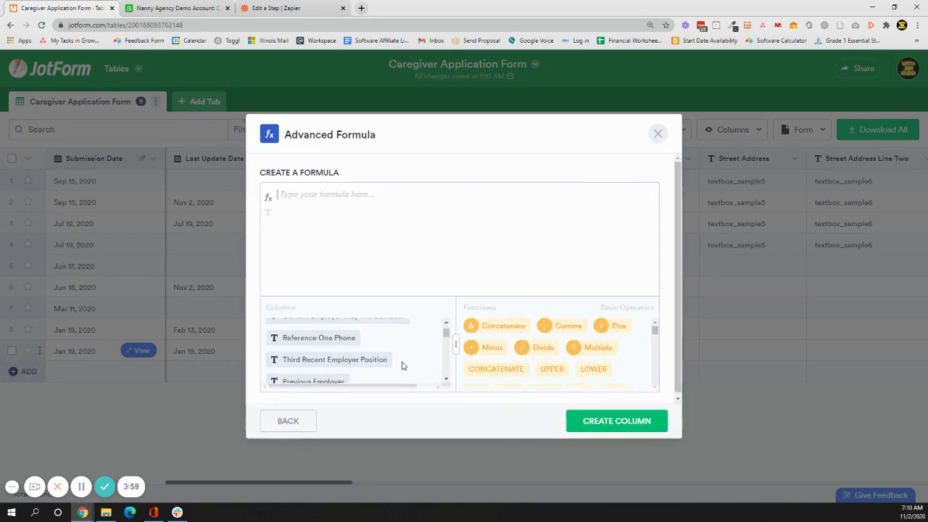
pyautogui.scroll(4, 402, 365)
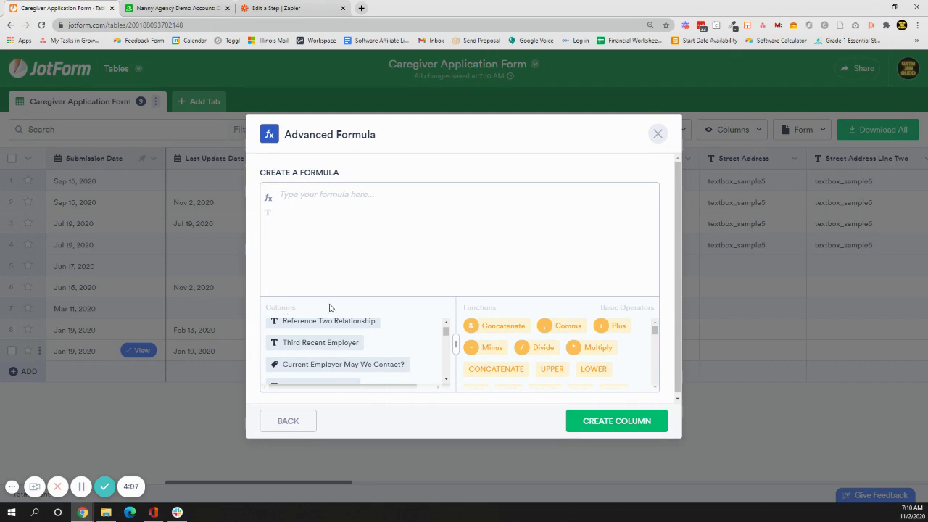
pyautogui.doubleClick(292, 308)
pyautogui.scroll(-10, 414, 348)
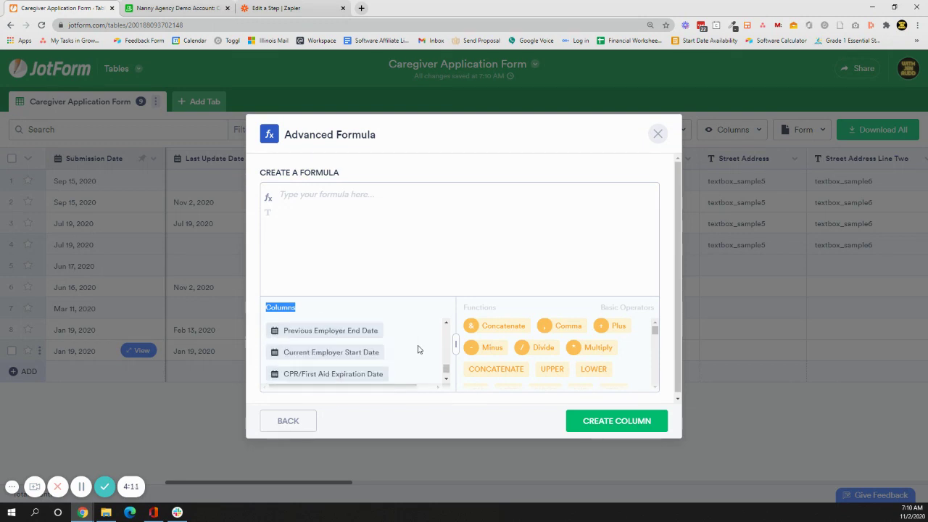
pyautogui.scroll(10, 418, 350)
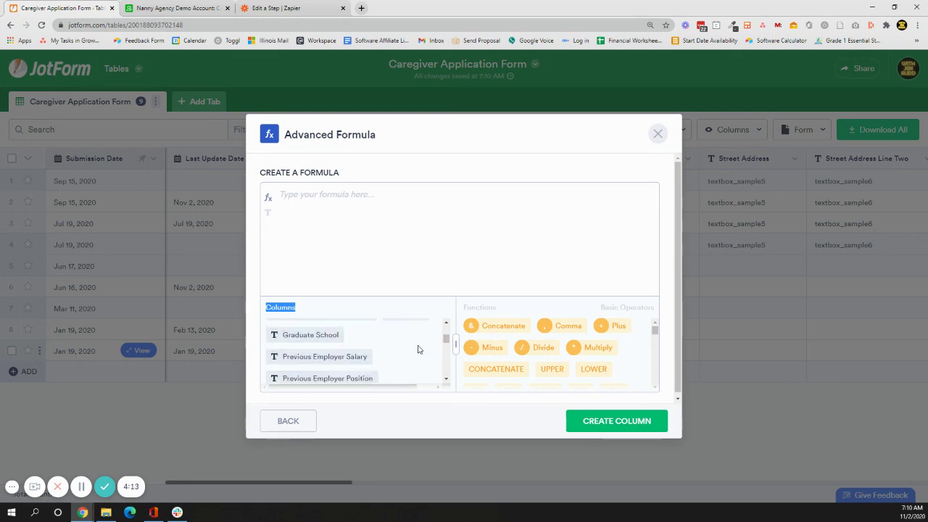
pyautogui.scroll(3, 417, 350)
pyautogui.scroll(-10, 418, 350)
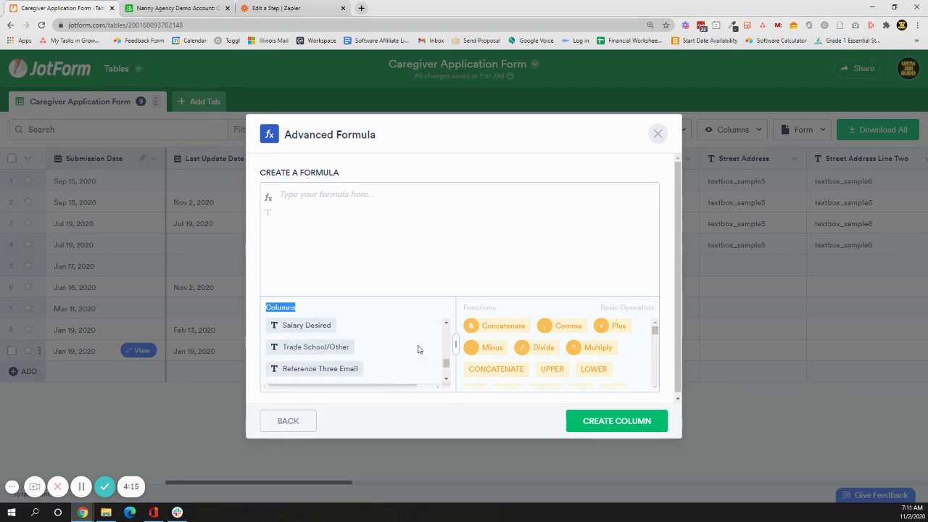
pyautogui.scroll(6, 418, 349)
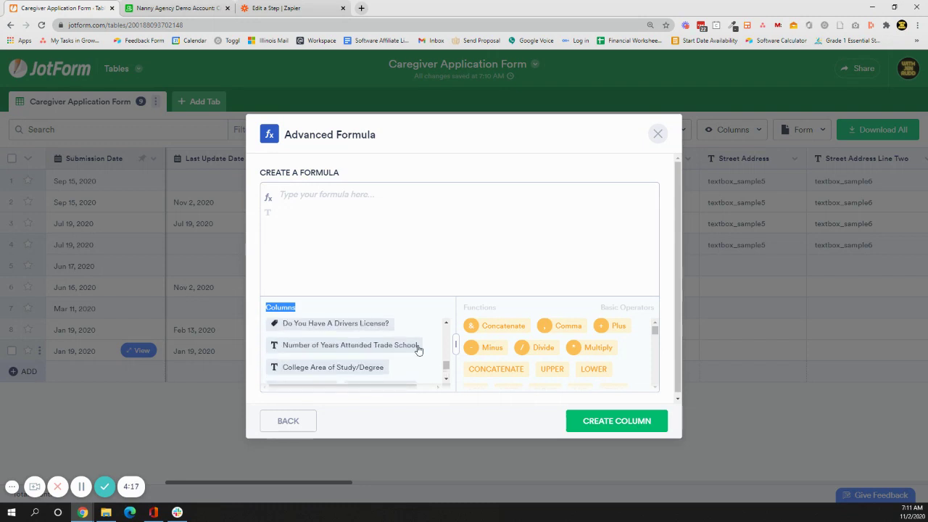
pyautogui.scroll(2, 418, 349)
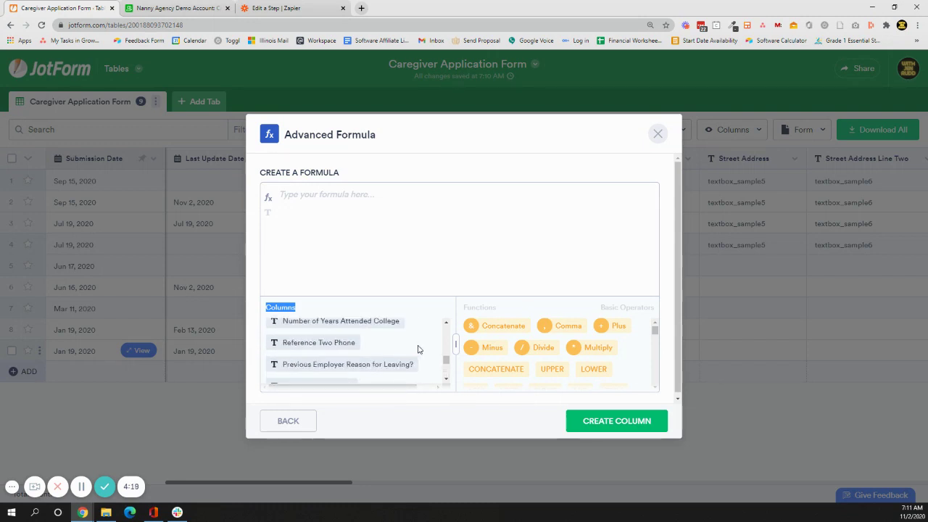
pyautogui.scroll(5, 417, 349)
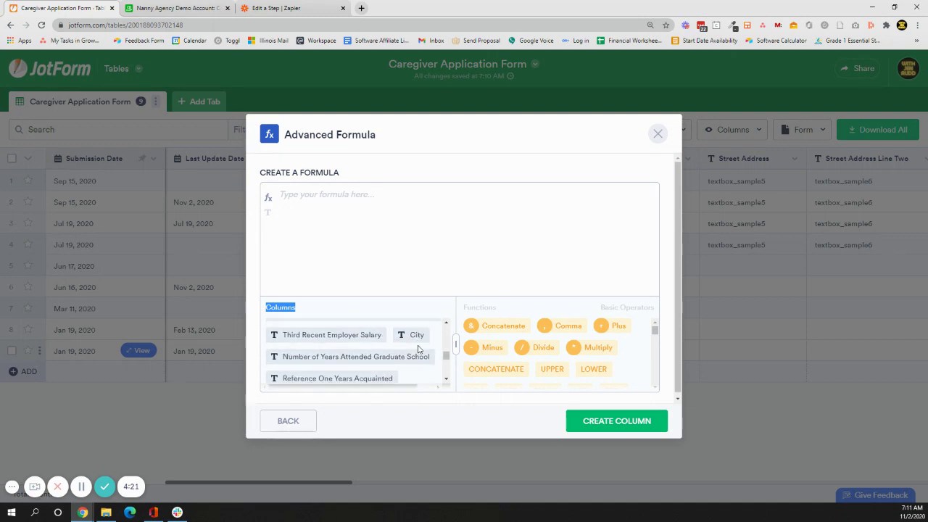
pyautogui.scroll(3, 418, 350)
pyautogui.scroll(3, 418, 349)
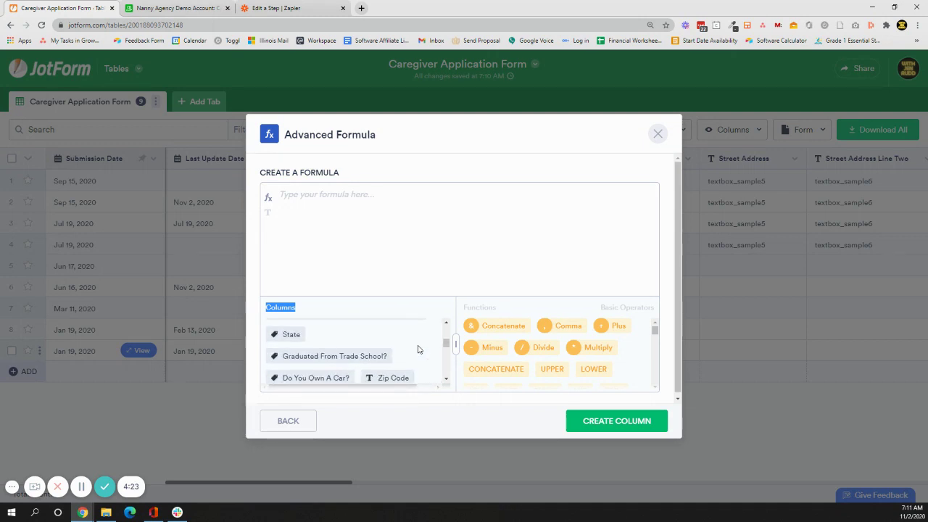
pyautogui.scroll(10, 418, 349)
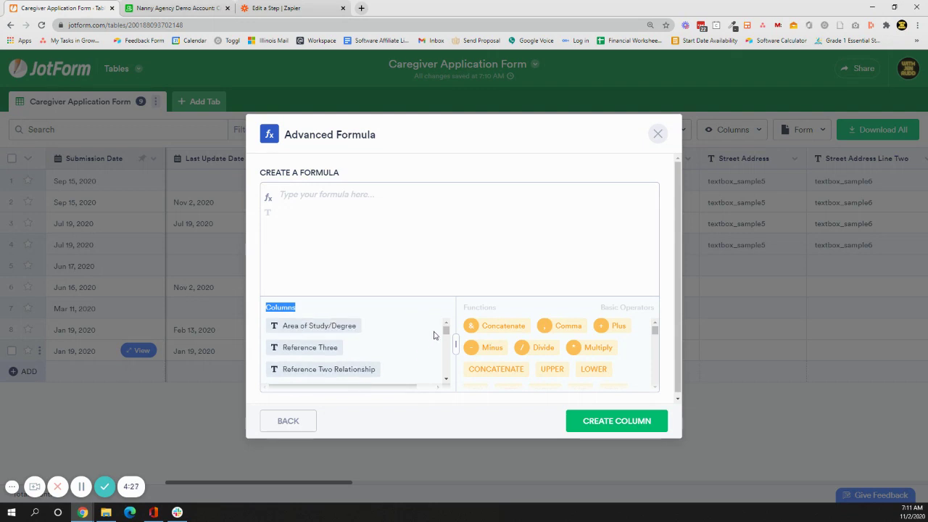
pyautogui.click(444, 284)
pyautogui.moveTo(458, 339); pyautogui.dragTo(597, 348)
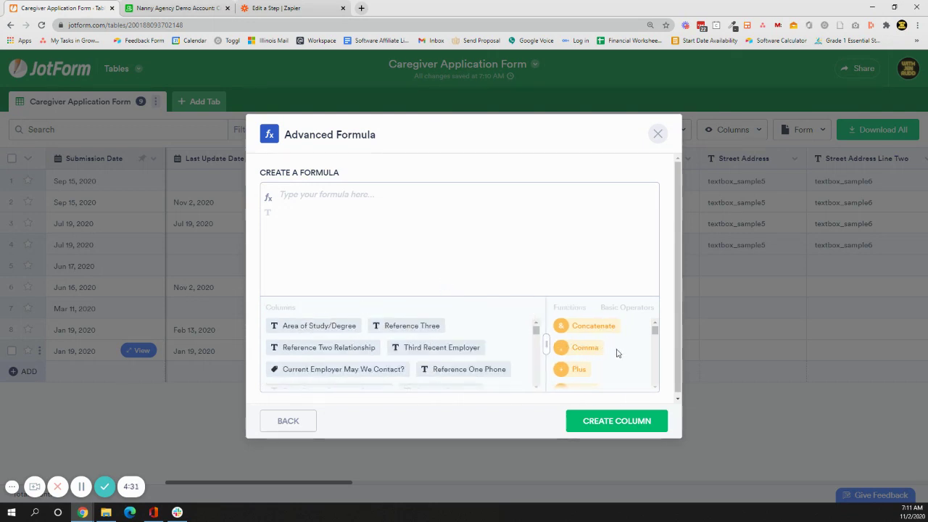
pyautogui.moveTo(540, 336); pyautogui.dragTo(538, 355)
pyautogui.click(403, 334)
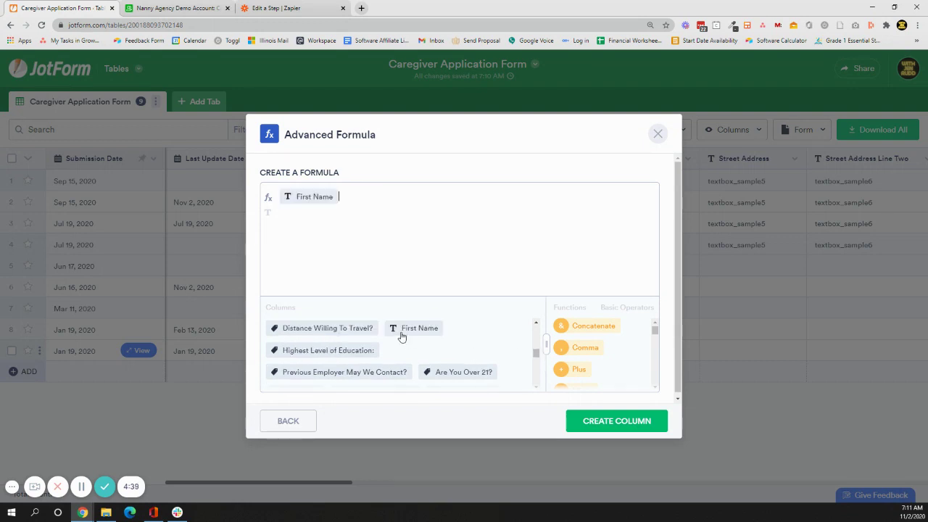
# Add the Concatenate (&) operator after First Name and browse the Functions list.
pyautogui.click(613, 328)
pyautogui.scroll(-1, 647, 352)
pyautogui.scroll(-6, 649, 352)
pyautogui.scroll(-6, 649, 352)
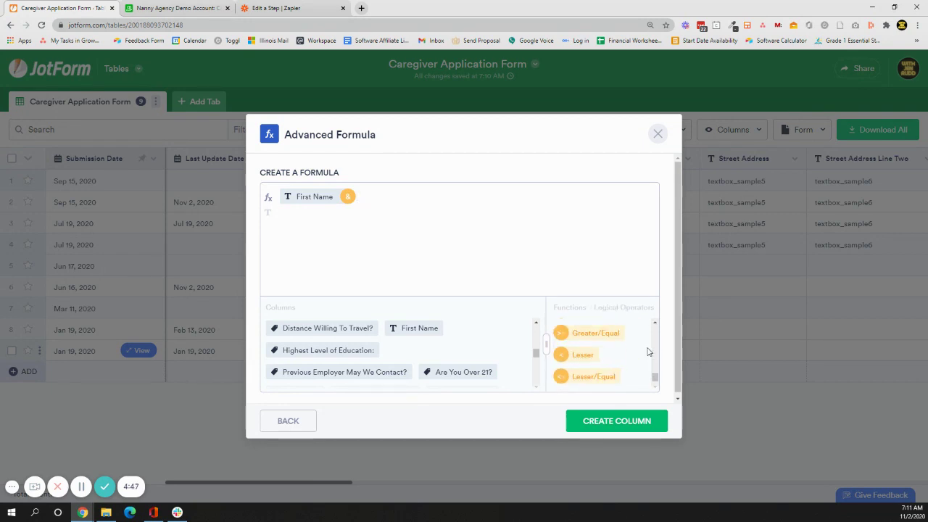
pyautogui.scroll(2, 648, 353)
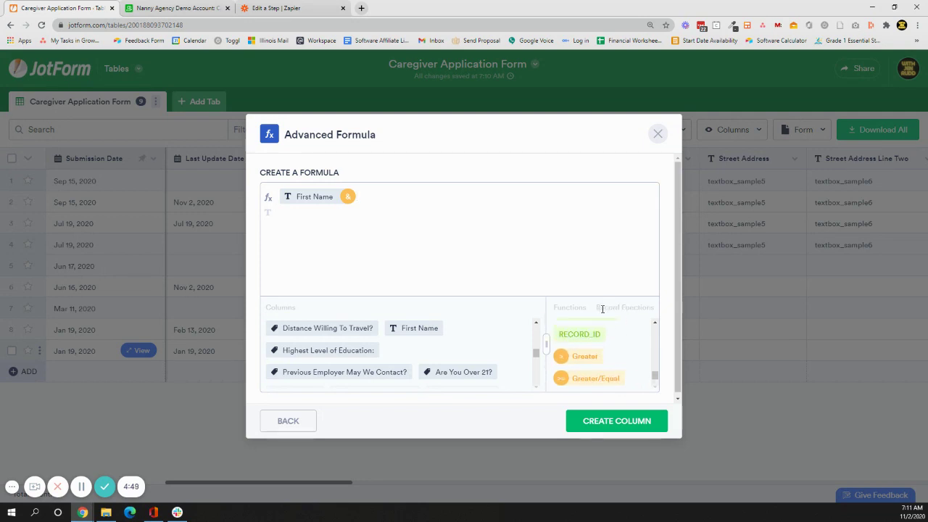
pyautogui.scroll(5, 631, 330)
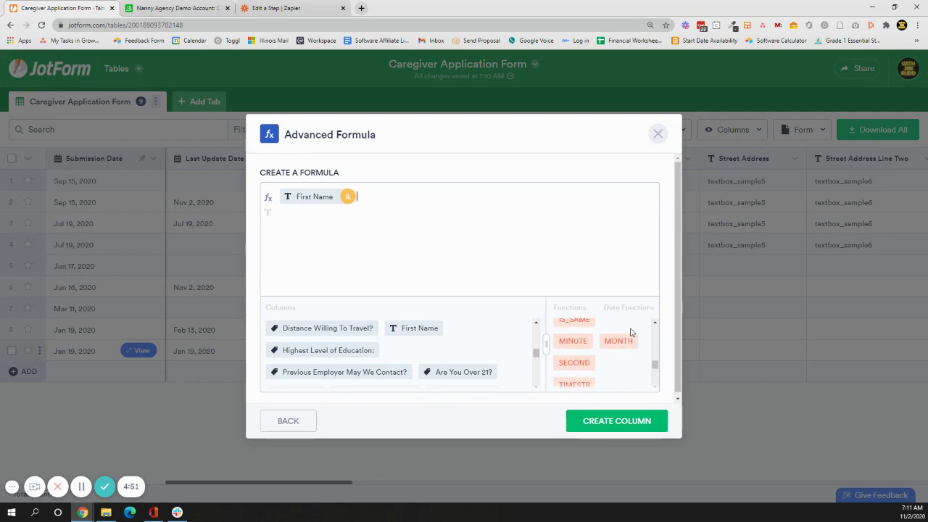
pyautogui.scroll(6, 630, 332)
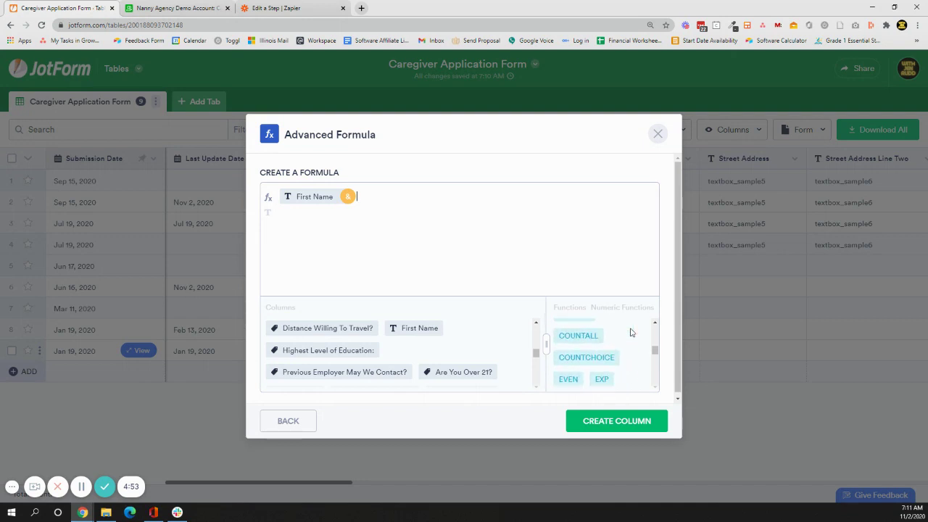
pyautogui.scroll(3, 630, 332)
pyautogui.scroll(4, 631, 332)
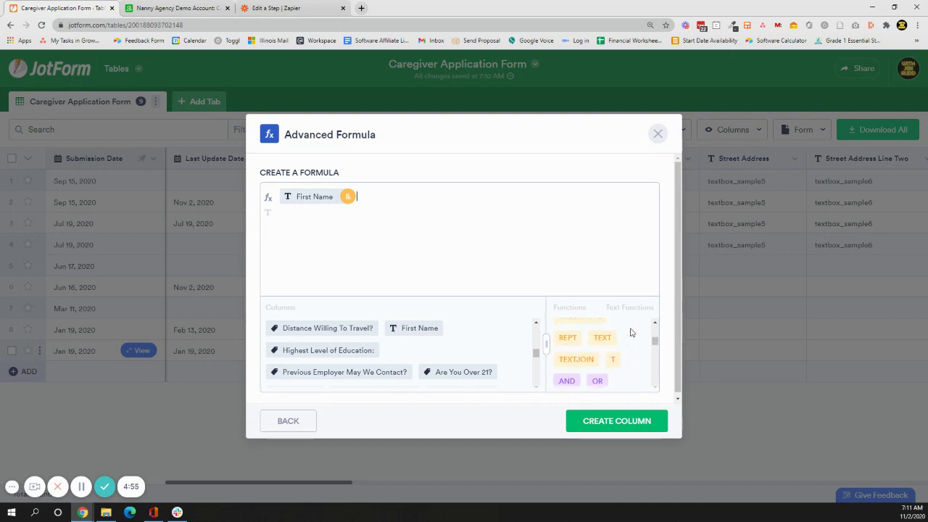
pyautogui.scroll(5, 630, 332)
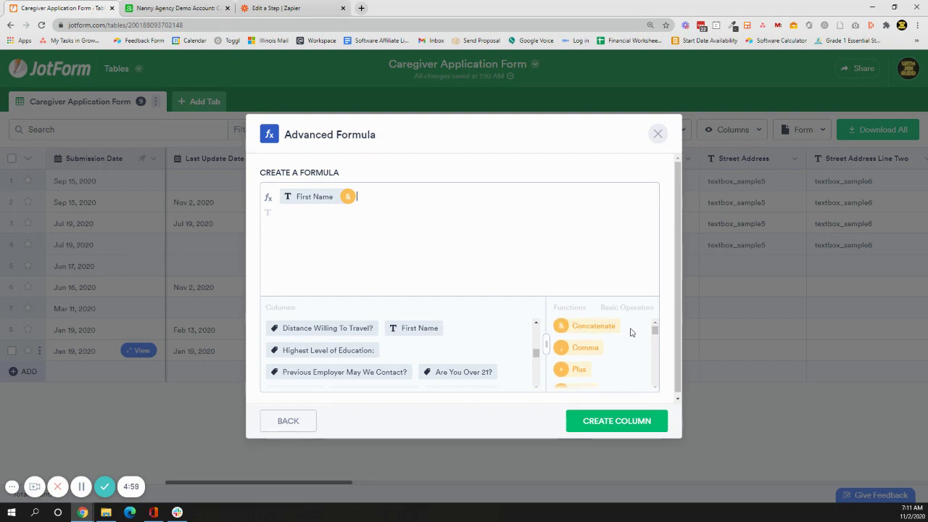
pyautogui.scroll(-2, 631, 333)
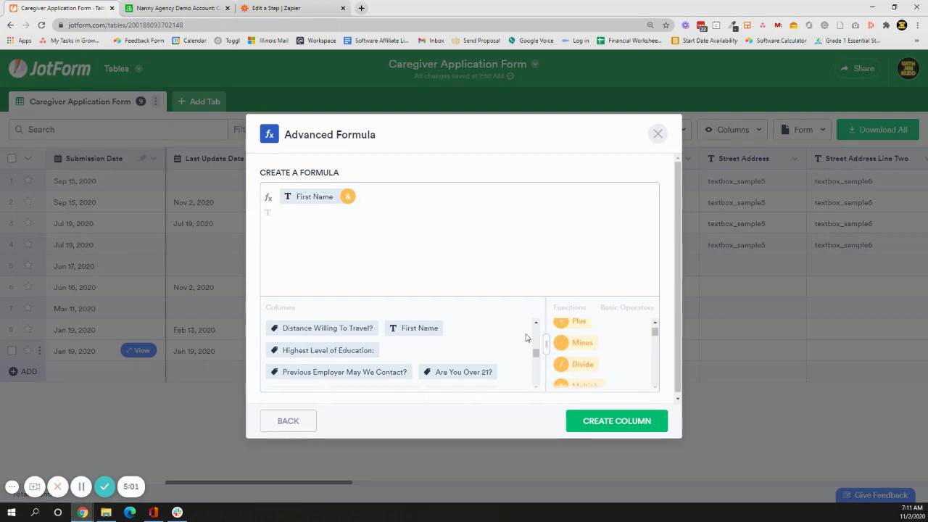
# Append the Last Name field to complete the First Name & Last Name formula.
pyautogui.moveTo(535, 352); pyautogui.dragTo(532, 325)
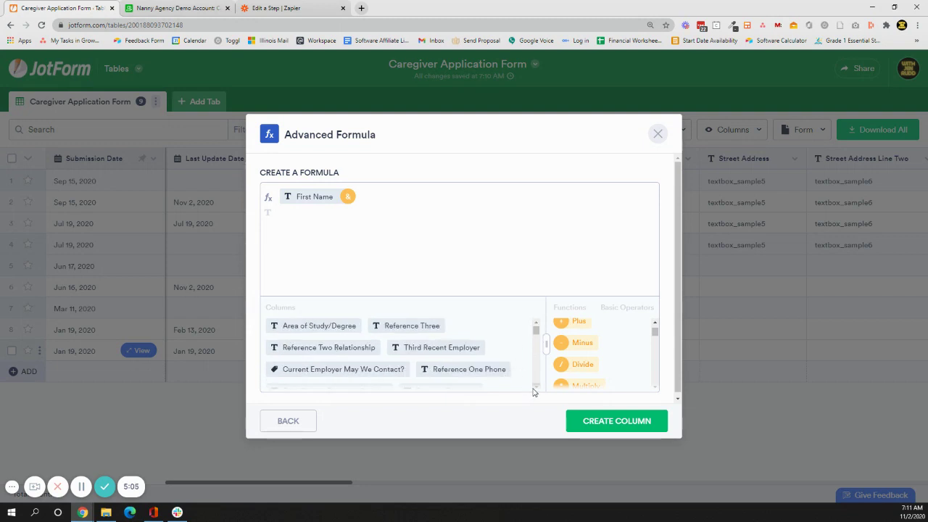
pyautogui.scroll(-5, 534, 389)
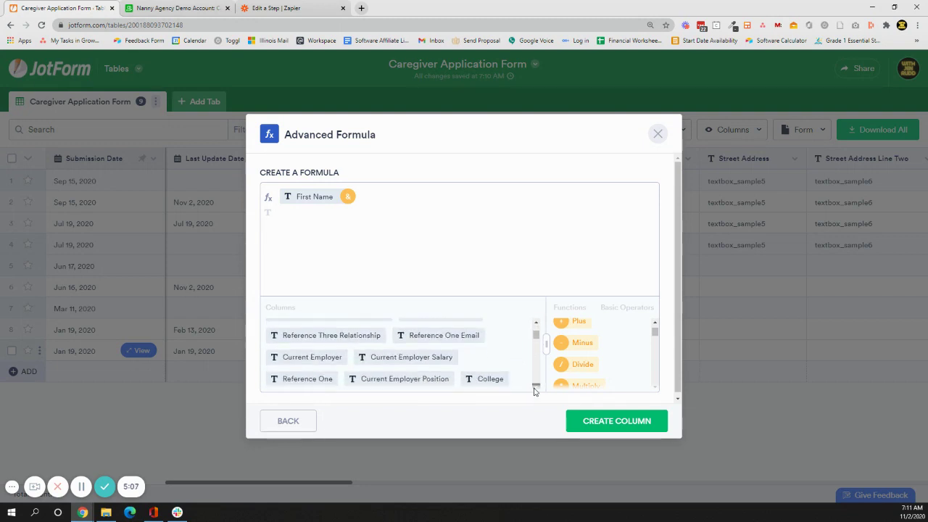
pyautogui.scroll(-5, 534, 392)
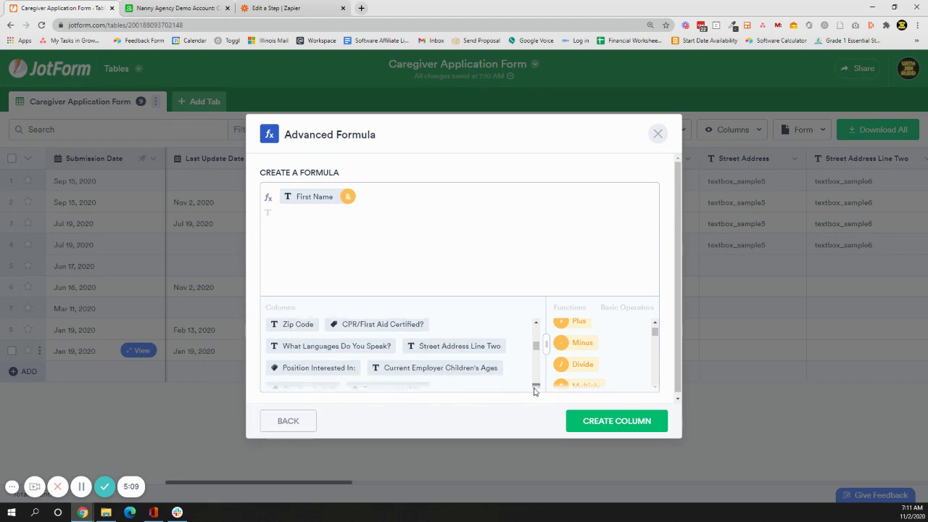
pyautogui.scroll(-5, 533, 392)
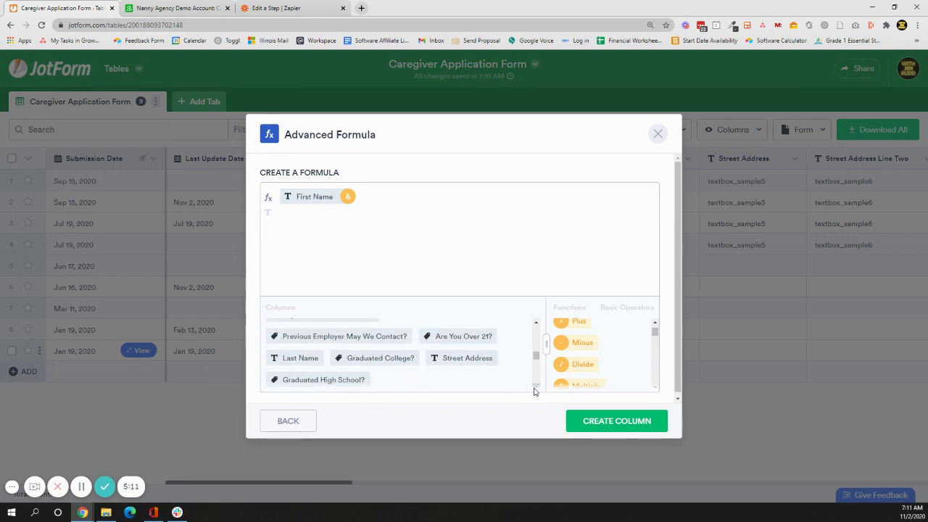
pyautogui.scroll(-1, 534, 391)
pyautogui.click(303, 326)
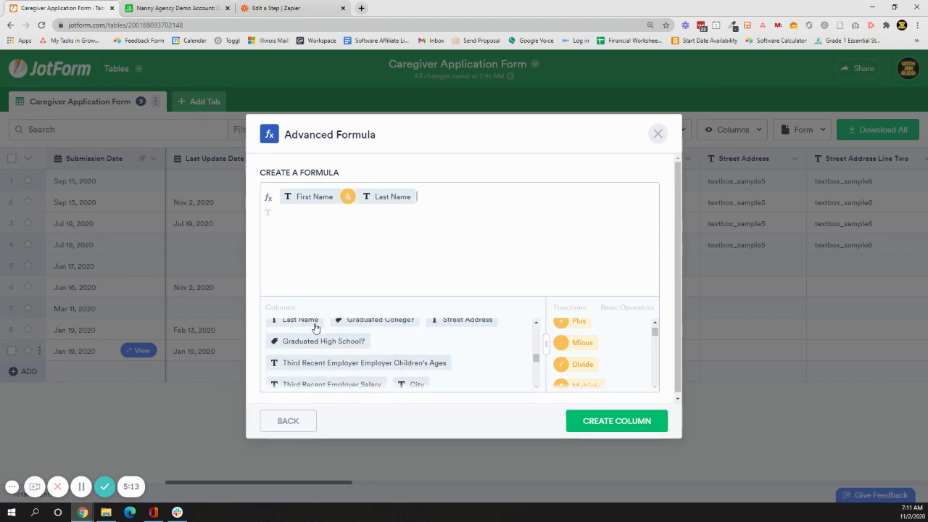
# Create the joined-name column, rename it 'Name', and drag it beside Submission Date.
pyautogui.click(594, 421)
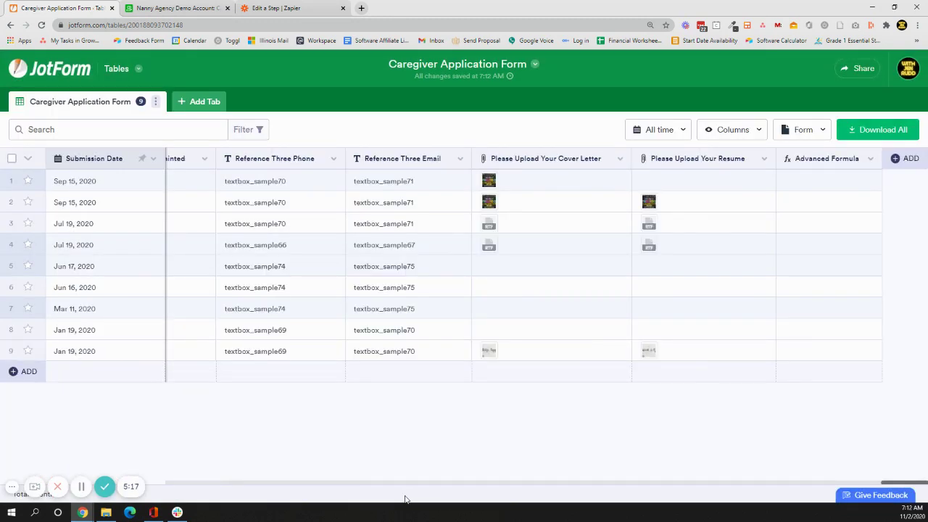
pyautogui.click(871, 161)
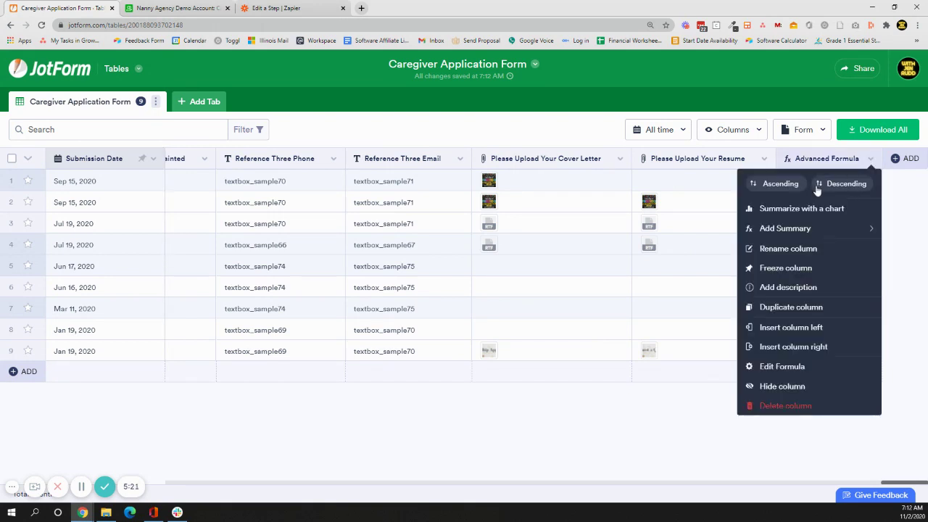
pyautogui.click(797, 249)
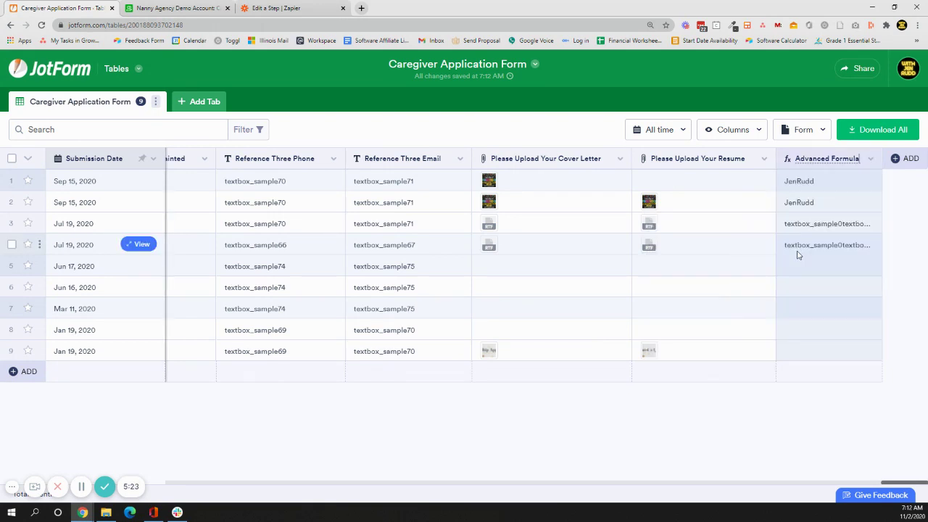
pyautogui.hotkey('shift', 'Left')
pyautogui.hotkey('shift', 'Left')
pyautogui.hotkey('shift', 'Left')
pyautogui.hotkey('shift', 'Left')
pyautogui.hotkey('shift', 'Left')
pyautogui.hotkey('shift', 'Left')
pyautogui.hotkey('shift', 'Left')
pyautogui.hotkey('shift', 'Left')
pyautogui.hotkey('shift', 'Left')
pyautogui.hotkey('shift', 'Left')
pyautogui.hotkey('shift', 'Left')
pyautogui.hotkey('shift', 'Left')
pyautogui.hotkey('shift', 'Left')
pyautogui.hotkey('shift', 'Left')
pyautogui.hotkey('shift', 'Left')
pyautogui.hotkey('shift', 'Left')
pyautogui.write('Fir')
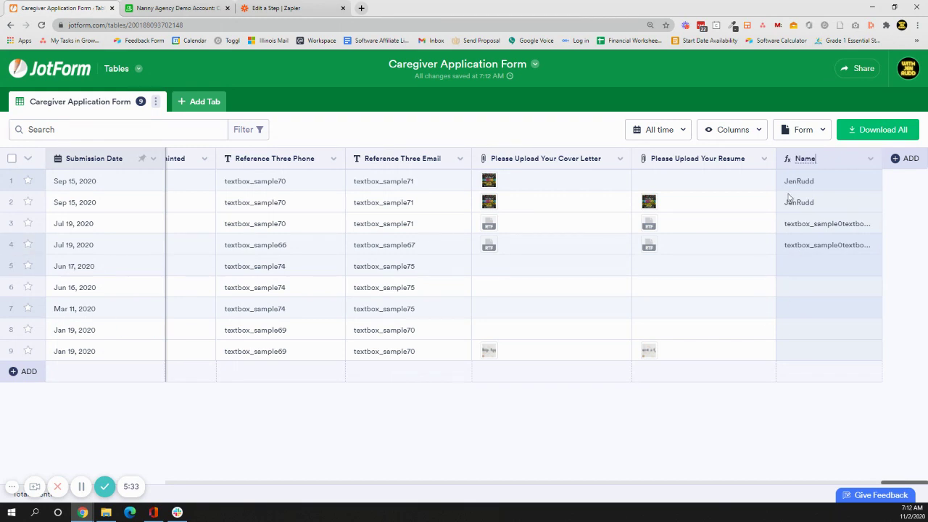
pyautogui.press('Return')
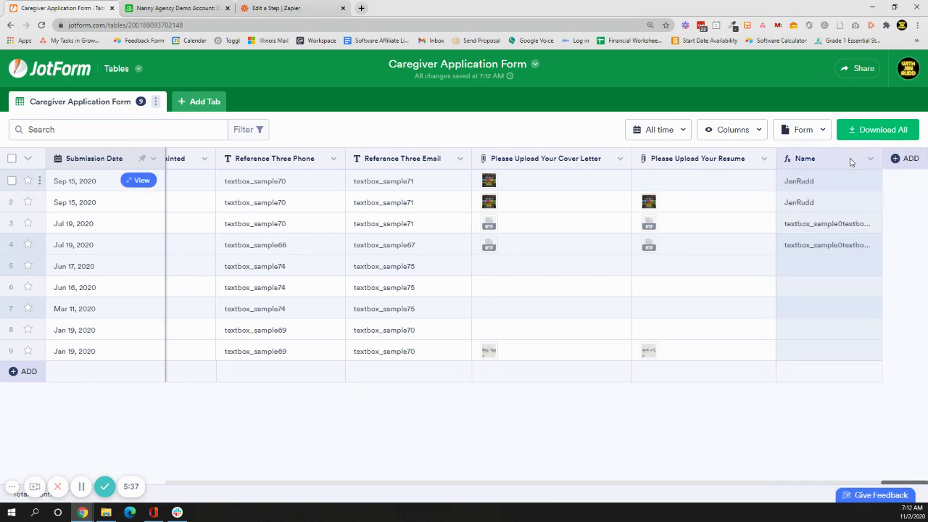
pyautogui.moveTo(564, 161); pyautogui.dragTo(9, 133)
pyautogui.moveTo(197, 141); pyautogui.dragTo(197, 130)
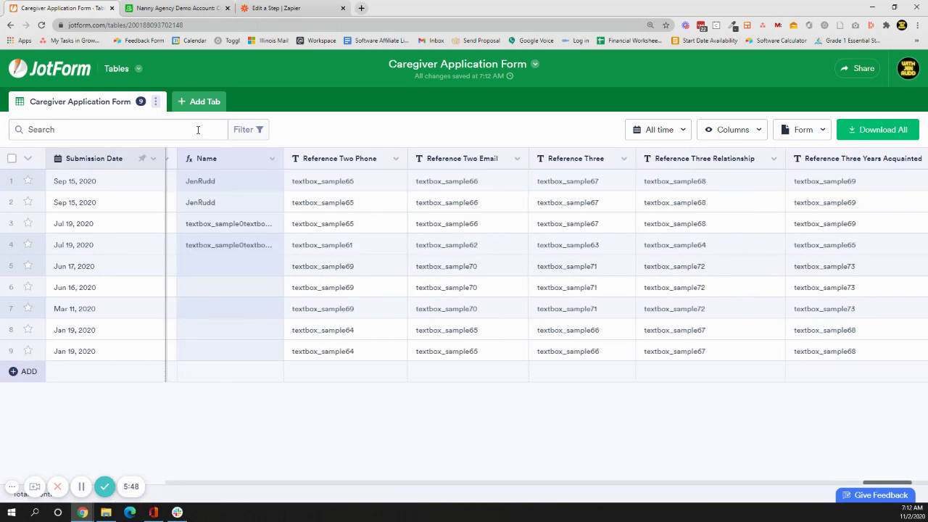
pyautogui.click(272, 159)
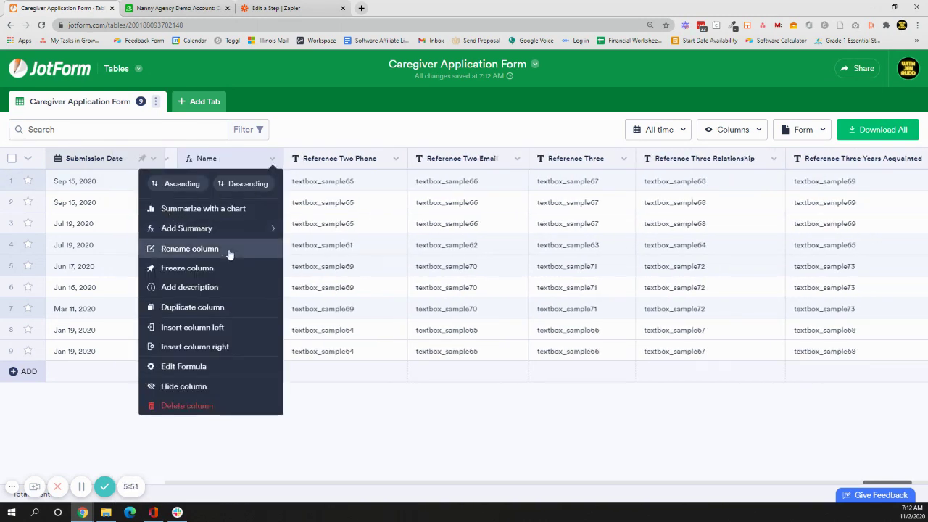
pyautogui.click(218, 369)
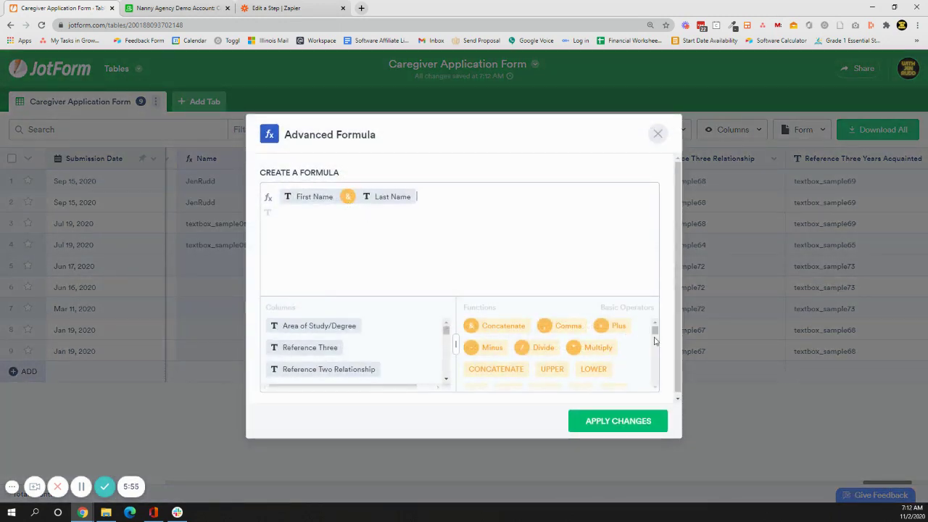
pyautogui.scroll(-5, 658, 388)
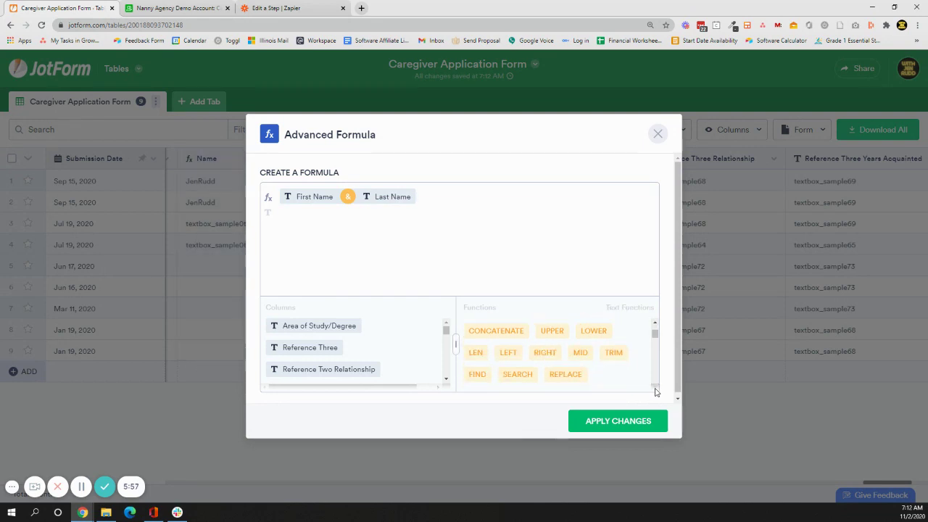
pyautogui.scroll(-1, 655, 391)
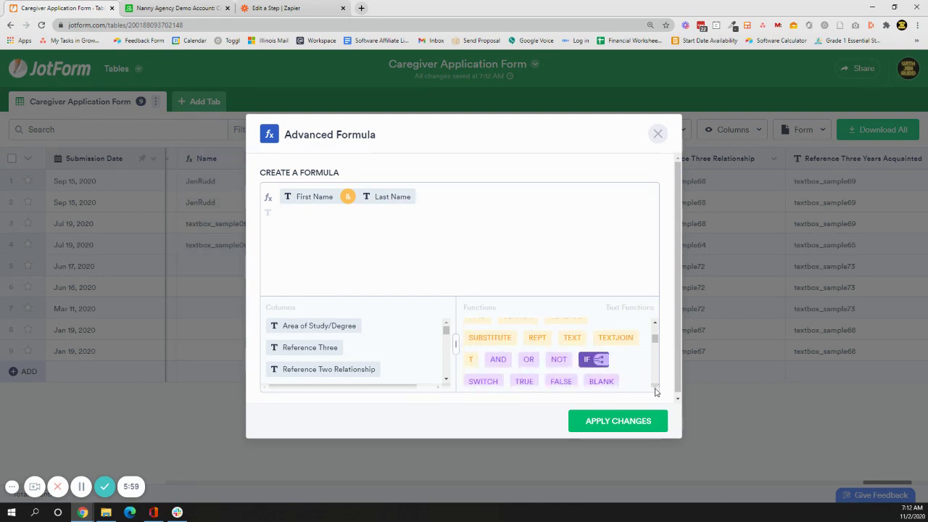
pyautogui.scroll(-3, 656, 392)
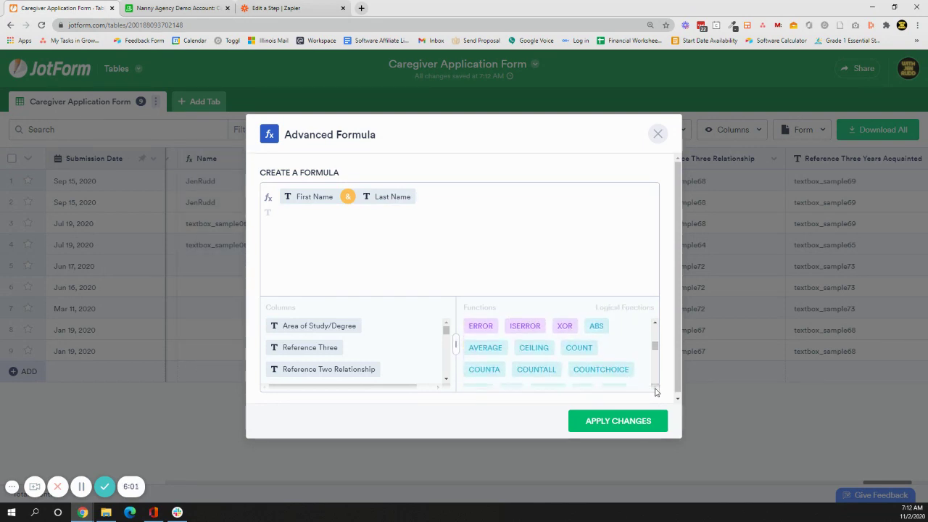
pyautogui.scroll(-5, 655, 391)
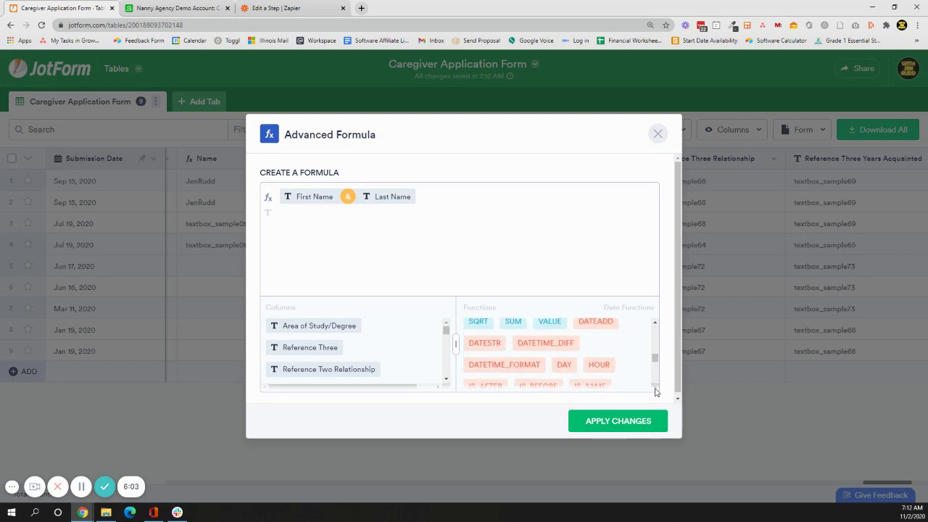
pyautogui.scroll(-5, 655, 391)
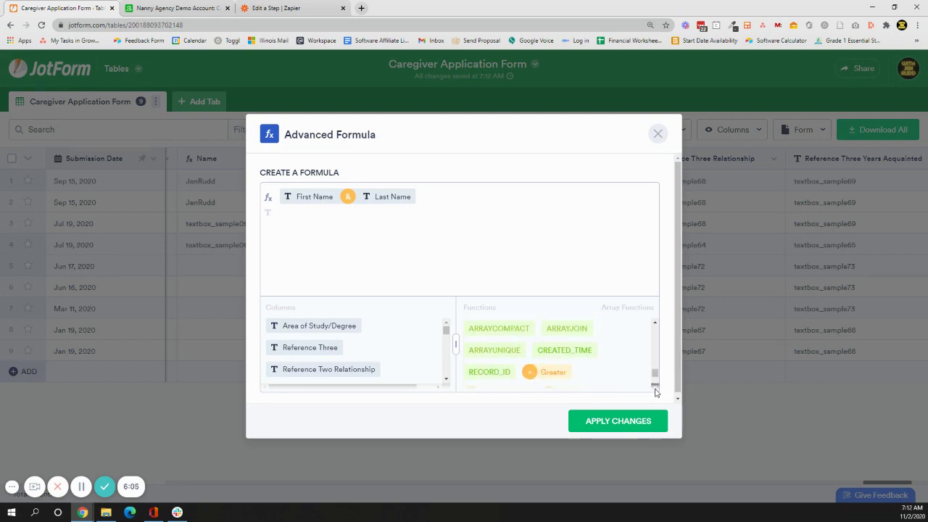
pyautogui.scroll(-2, 656, 392)
# Close the formula panel and drag the Name column header further left.
pyautogui.click(658, 134)
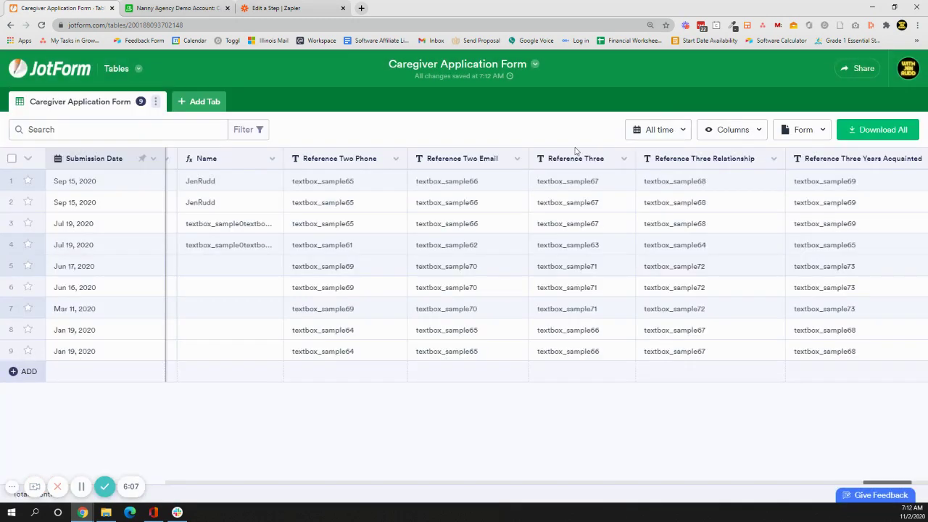
pyautogui.hscroll(-5, 211, 161)
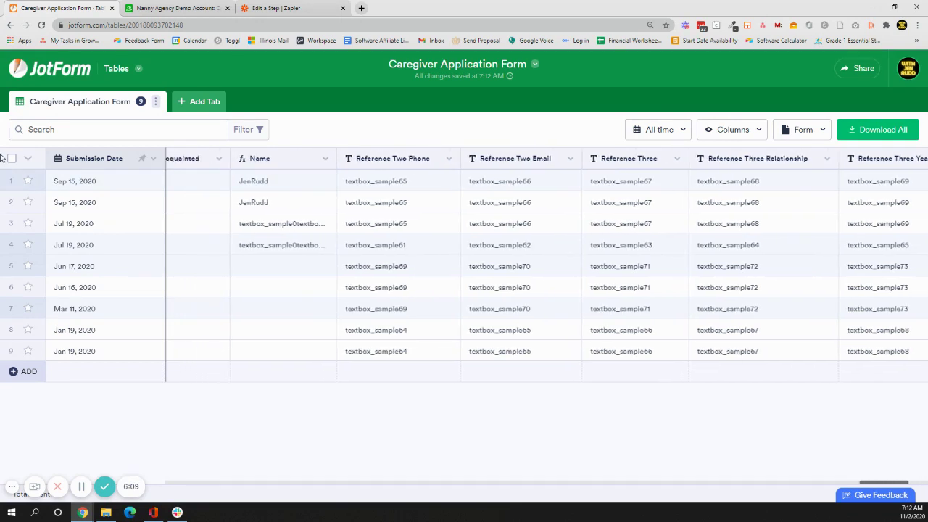
pyautogui.hscroll(-5, 2, 144)
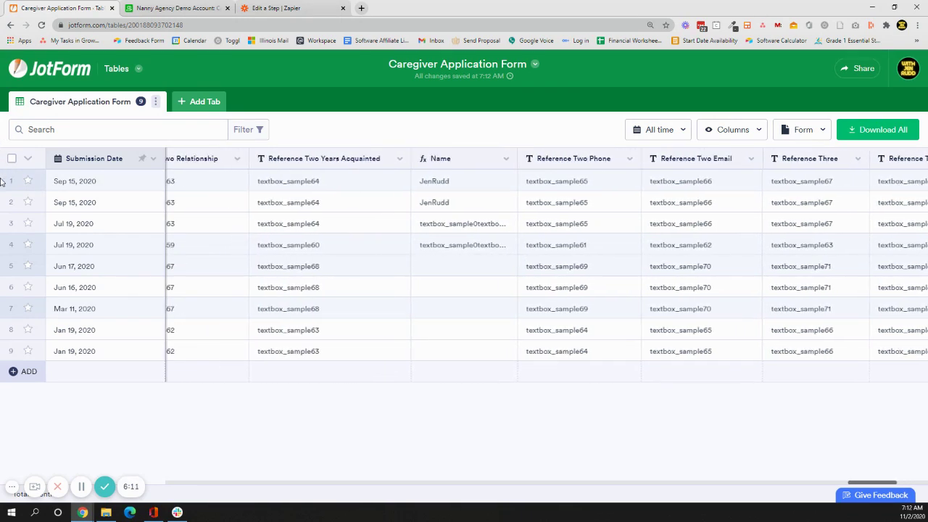
pyautogui.hscroll(-3, 2, 140)
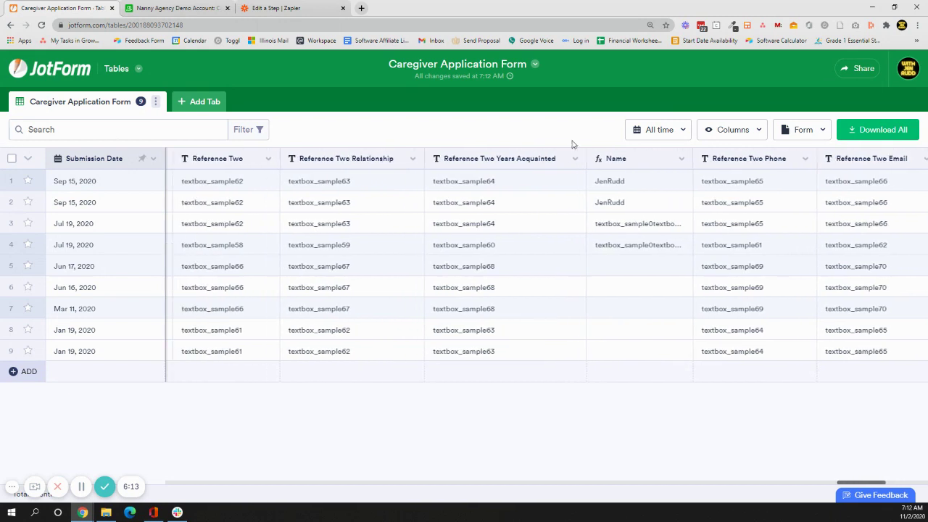
pyautogui.moveTo(675, 158); pyautogui.dragTo(679, 160)
pyautogui.click(682, 159)
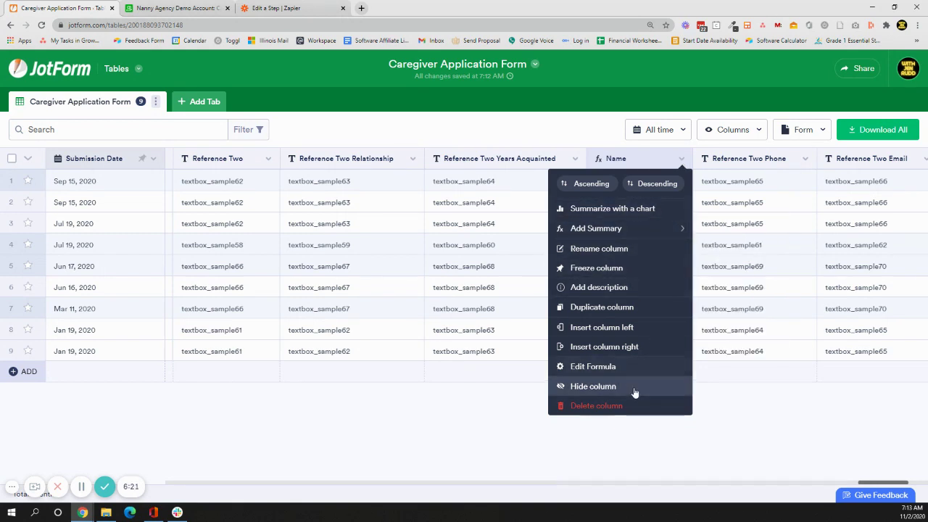
pyautogui.click(758, 129)
# In the Columns list, drag Name up above Reference Two, just below Submission Date.
pyautogui.click(759, 129)
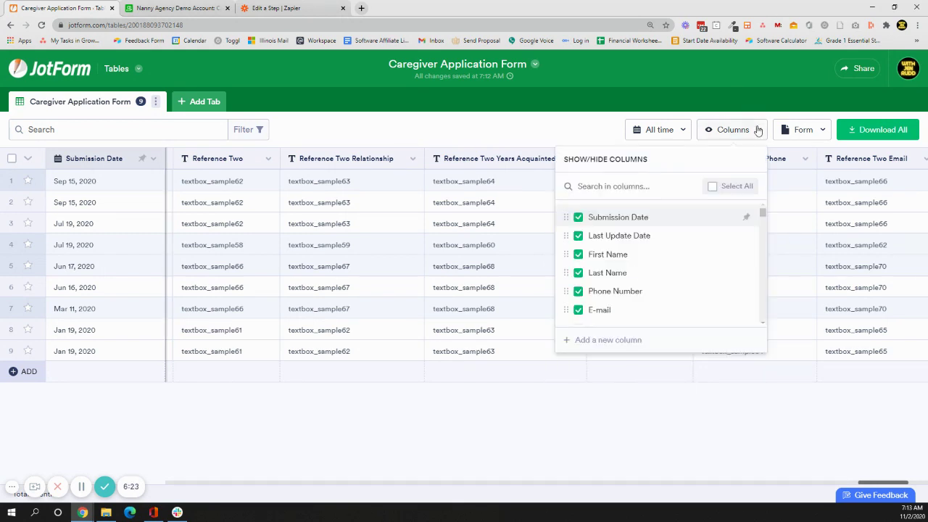
pyautogui.moveTo(763, 220); pyautogui.dragTo(759, 211)
pyautogui.scroll(-8, 762, 324)
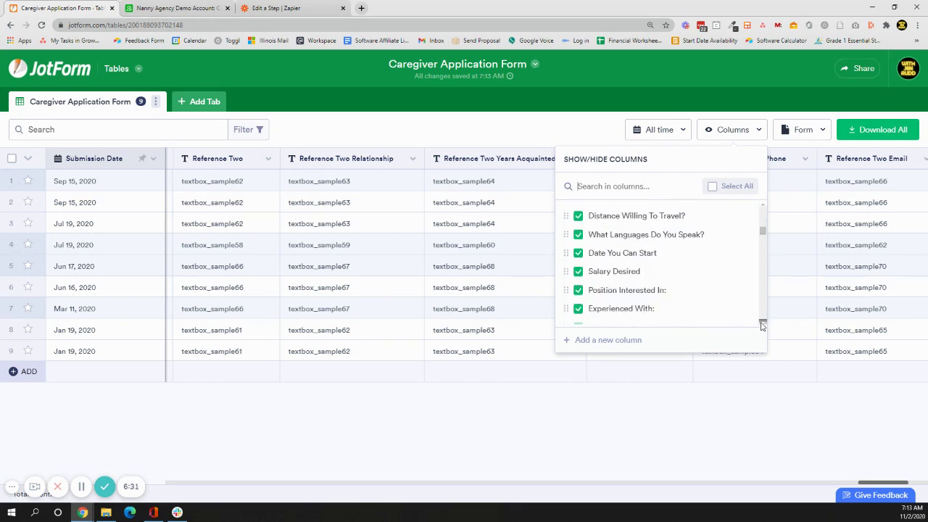
pyautogui.scroll(-6, 762, 326)
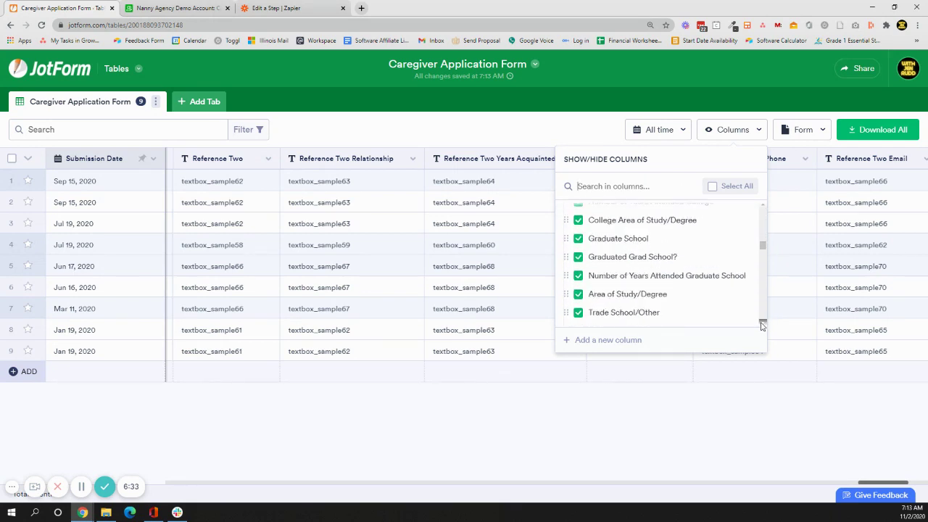
pyautogui.scroll(-8, 762, 326)
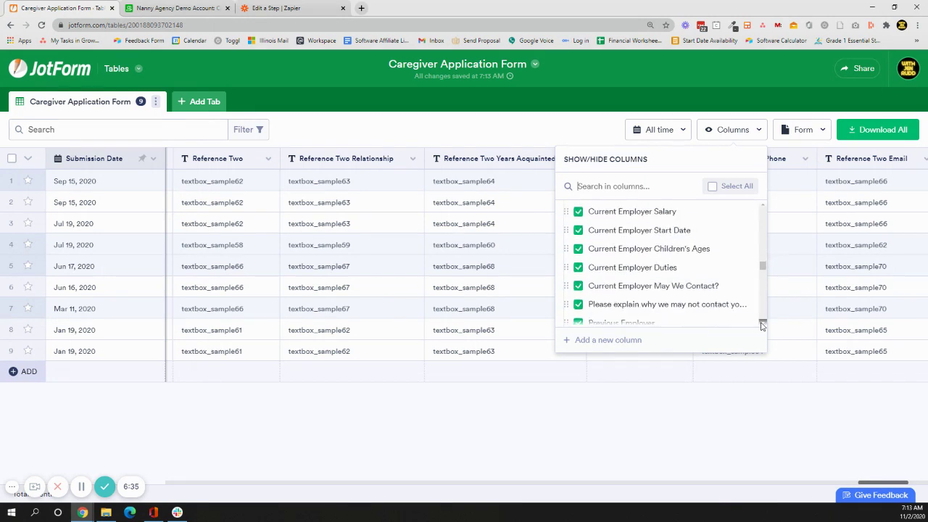
pyautogui.scroll(-8, 762, 325)
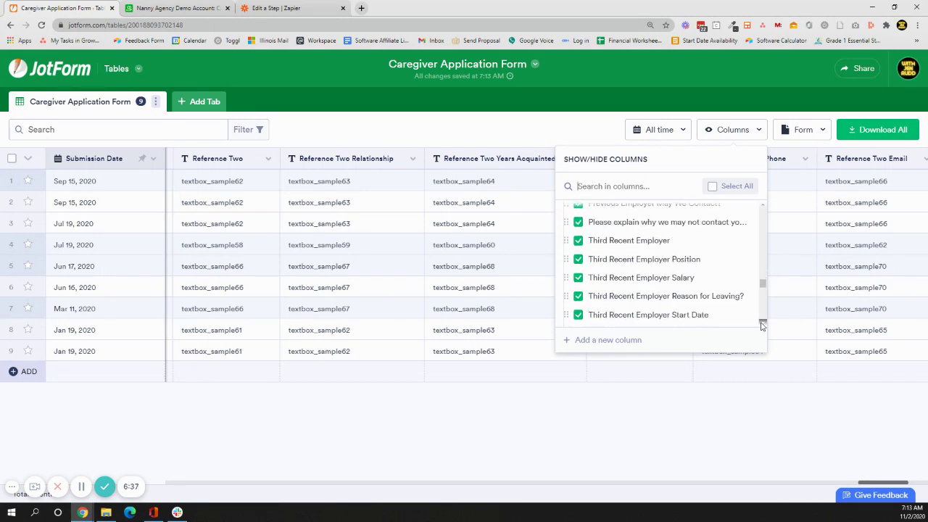
pyautogui.scroll(-2, 762, 325)
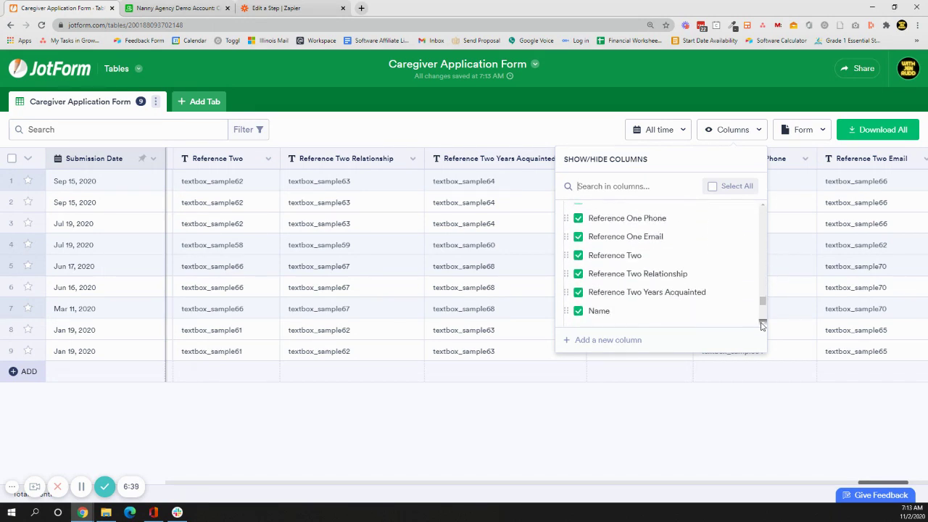
pyautogui.scroll(-2, 689, 239)
pyautogui.scroll(3, 676, 249)
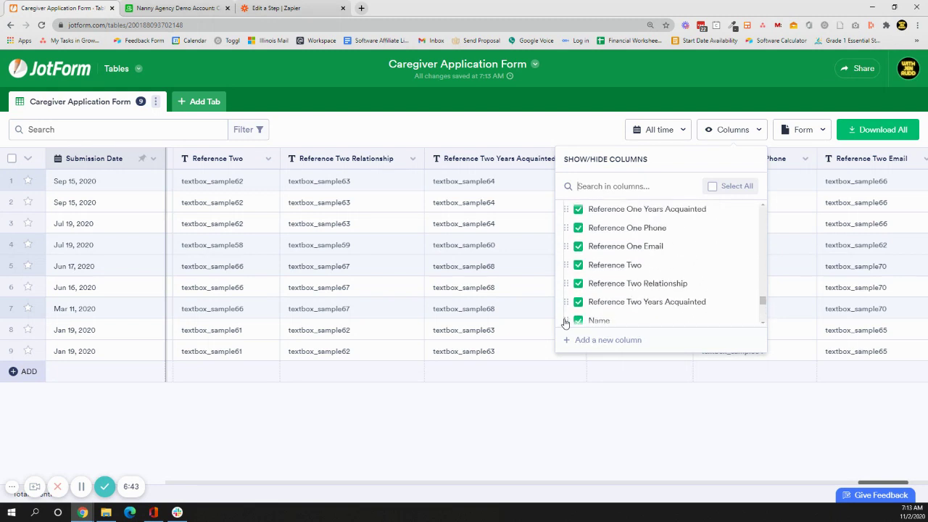
pyautogui.moveTo(566, 321); pyautogui.dragTo(655, 276)
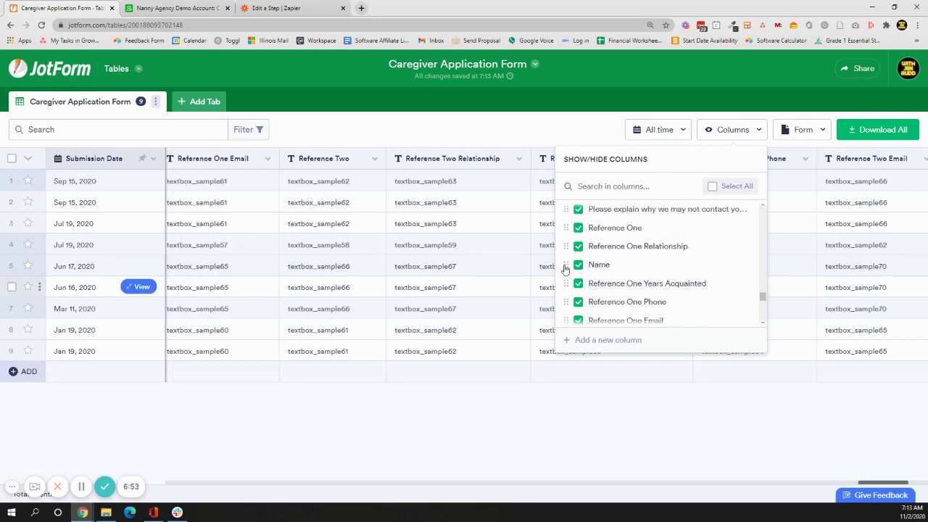
pyautogui.moveTo(565, 268); pyautogui.dragTo(576, 239)
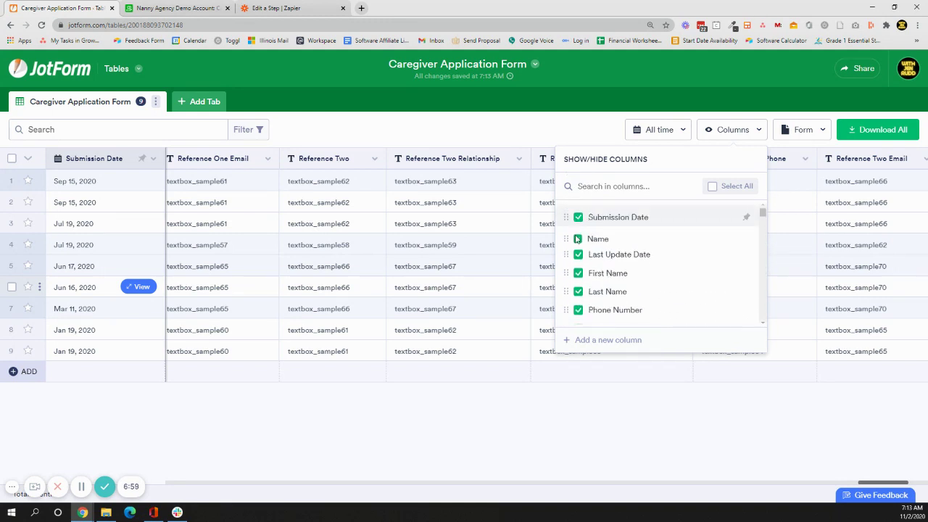
# Unfreeze the Submission Date column.
pyautogui.click(156, 160)
pyautogui.click(154, 160)
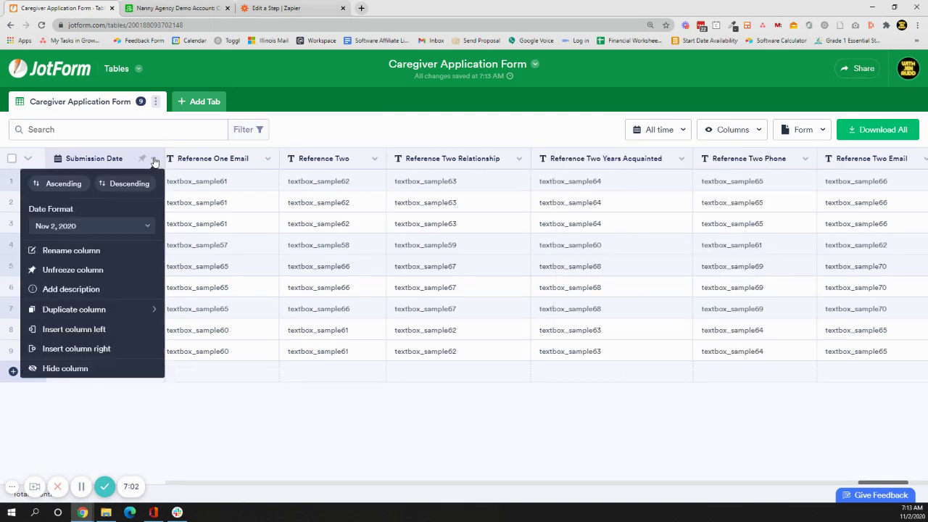
pyautogui.click(101, 270)
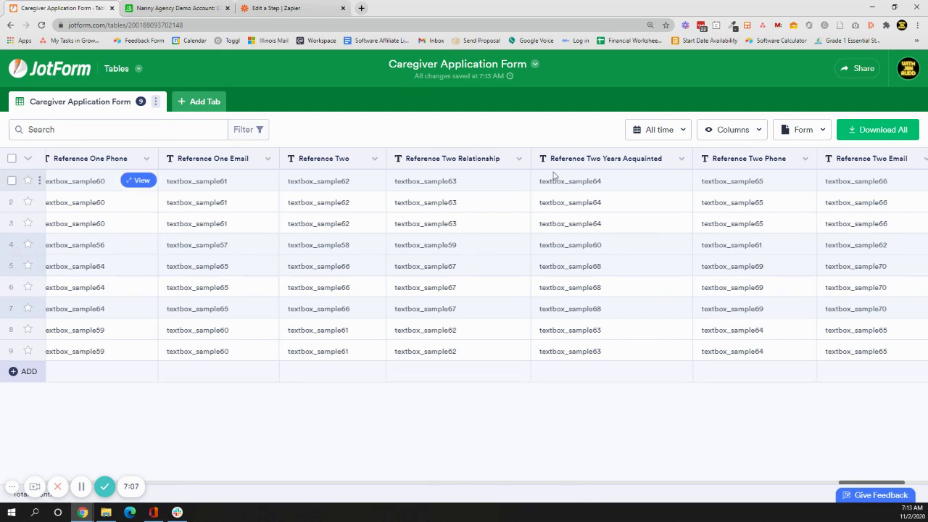
# Move Name above Submission Date in the Columns list and header row, making it first.
pyautogui.click(759, 134)
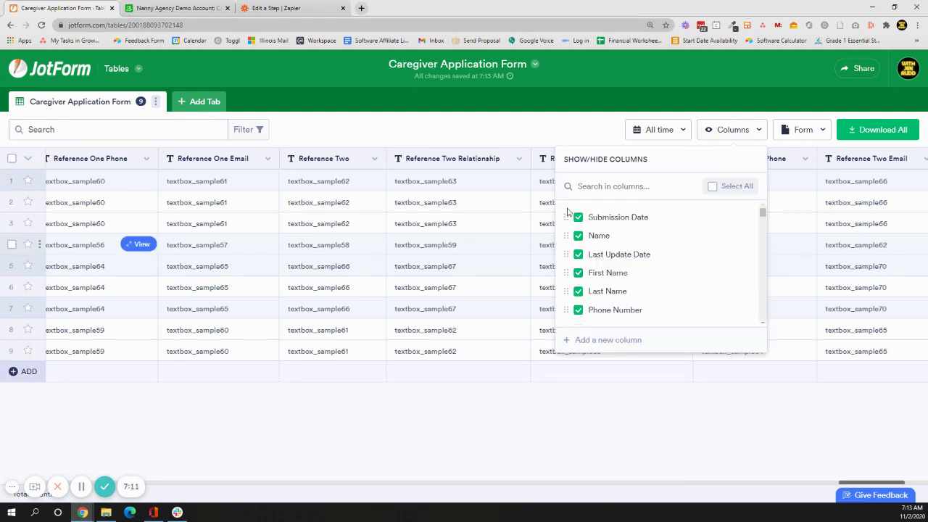
pyautogui.moveTo(568, 212); pyautogui.dragTo(570, 210)
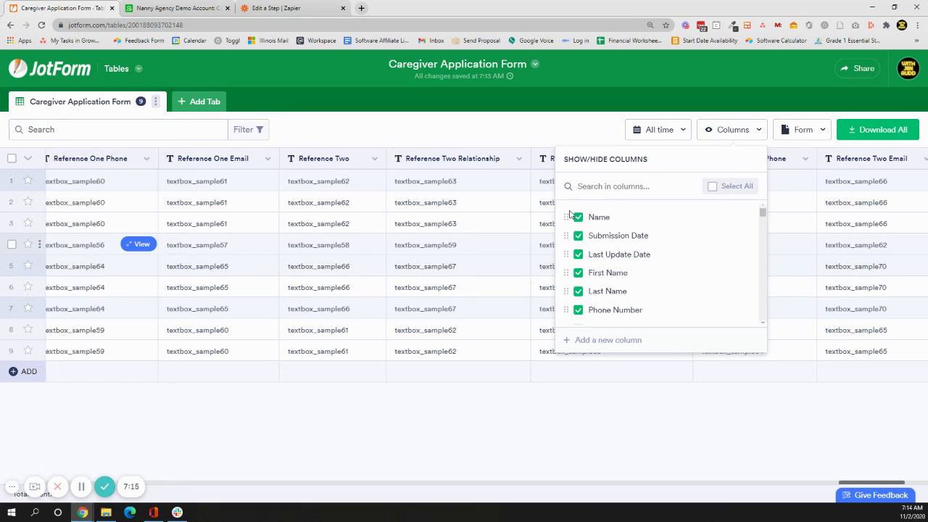
pyautogui.click(739, 489)
pyautogui.hscroll(-20, 327, 483)
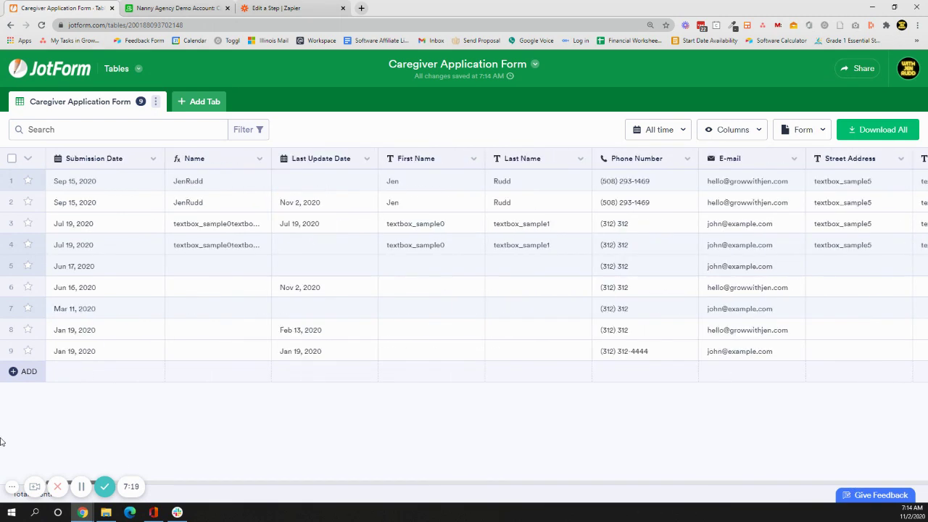
pyautogui.moveTo(245, 159); pyautogui.dragTo(48, 166)
# Freeze the Name column and drag Submission Date to the right of Last Update Date.
pyautogui.click(141, 161)
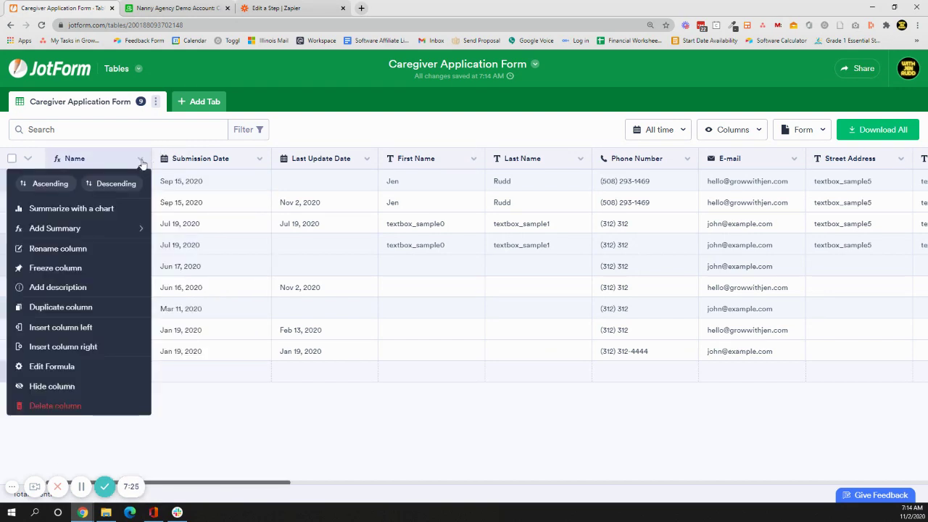
pyautogui.click(75, 268)
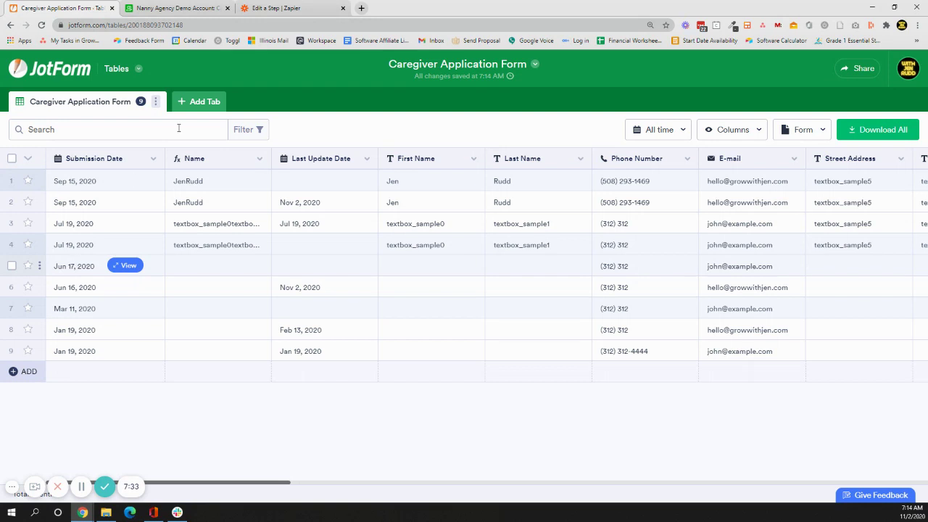
pyautogui.click(241, 156)
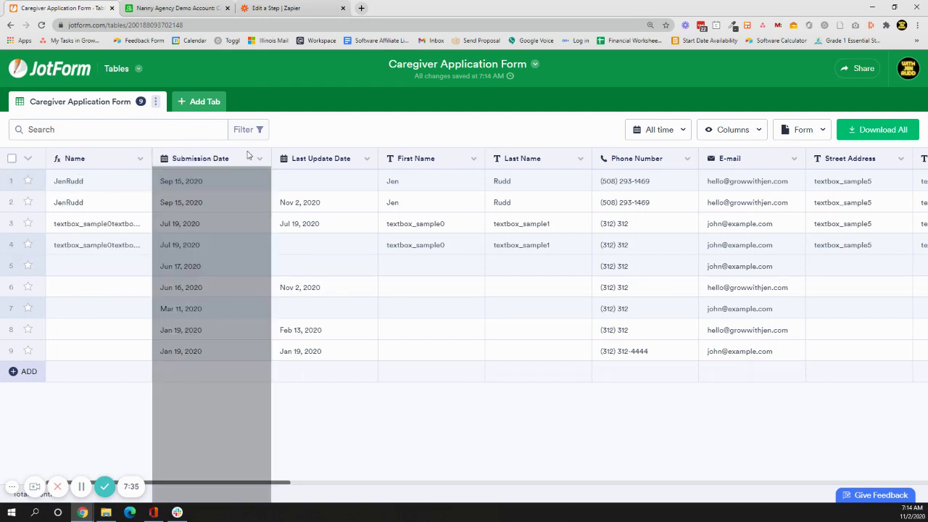
pyautogui.moveTo(242, 157); pyautogui.dragTo(9, 175)
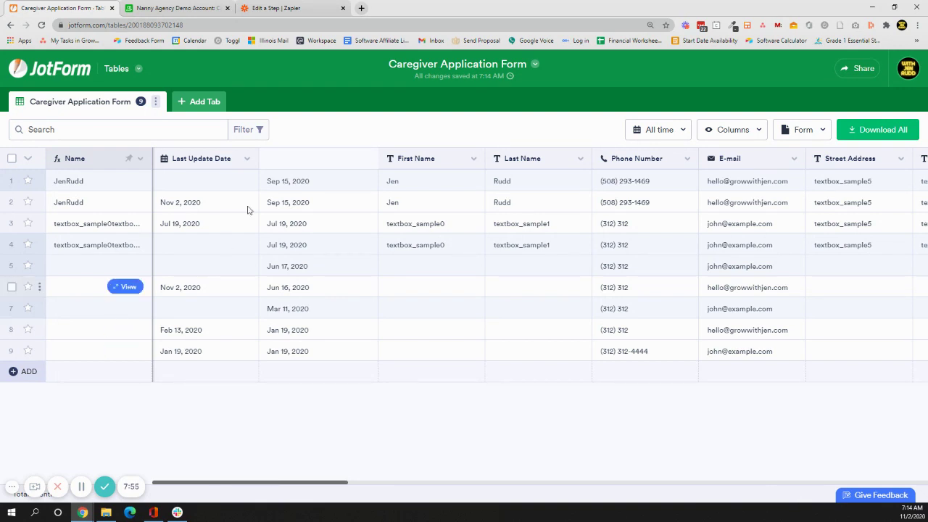
pyautogui.click(226, 187)
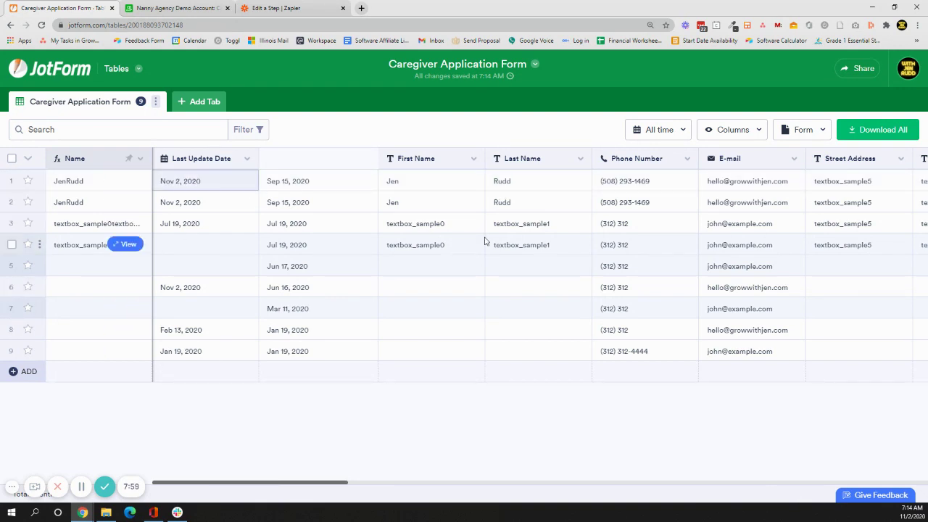
pyautogui.press('Left')
pyautogui.press('Right')
pyautogui.press('Right')
pyautogui.press('Left')
pyautogui.press('Left')
pyautogui.press('Right')
pyautogui.press('Right')
pyautogui.press('Right')
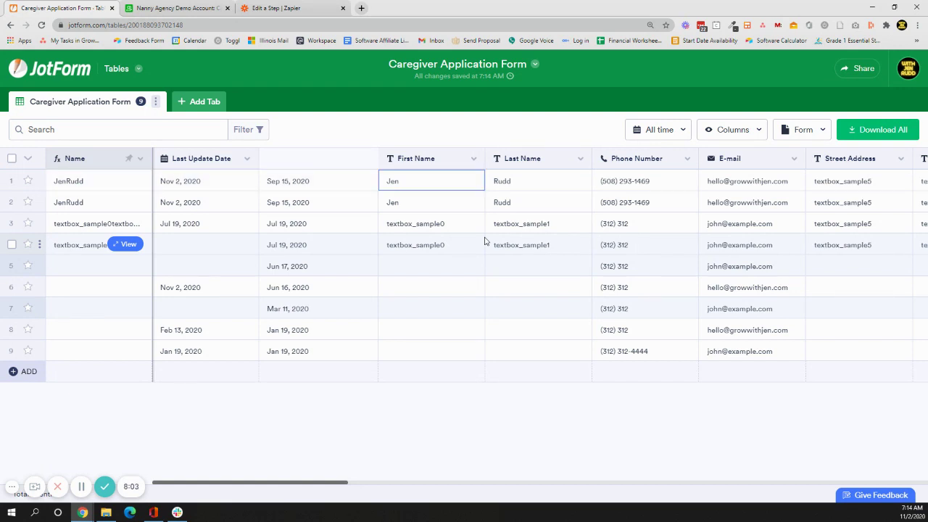
pyautogui.hotkey('ctrl', 'space')
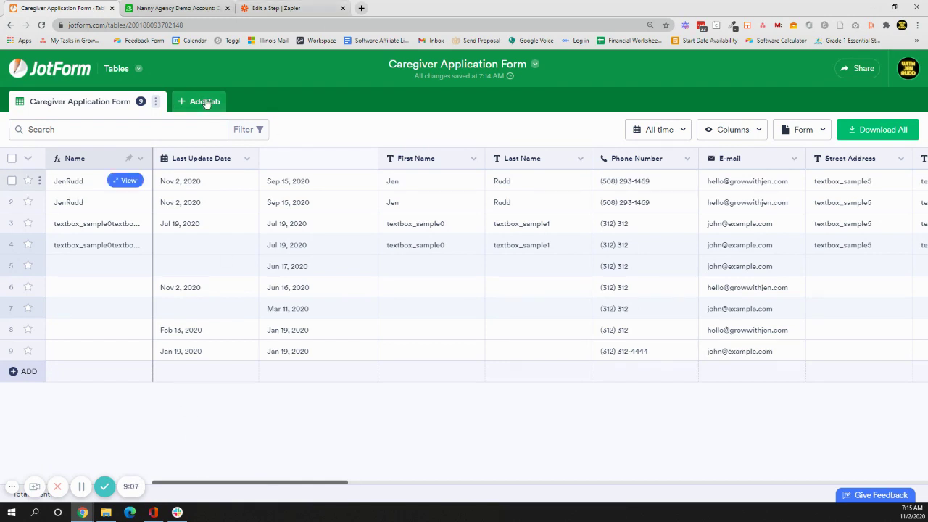
# Create a calendar-view tab connected to the Job Application Form.
pyautogui.click(206, 101)
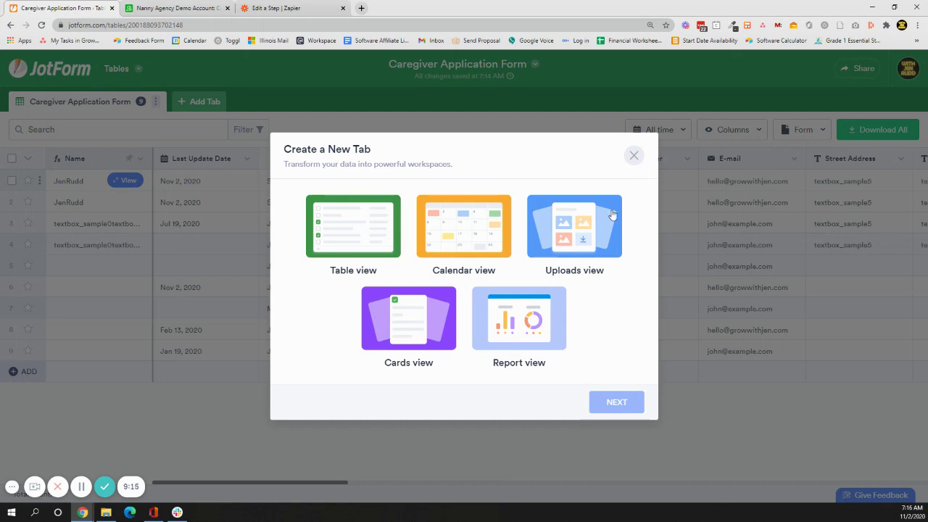
pyautogui.click(507, 212)
pyautogui.click(613, 401)
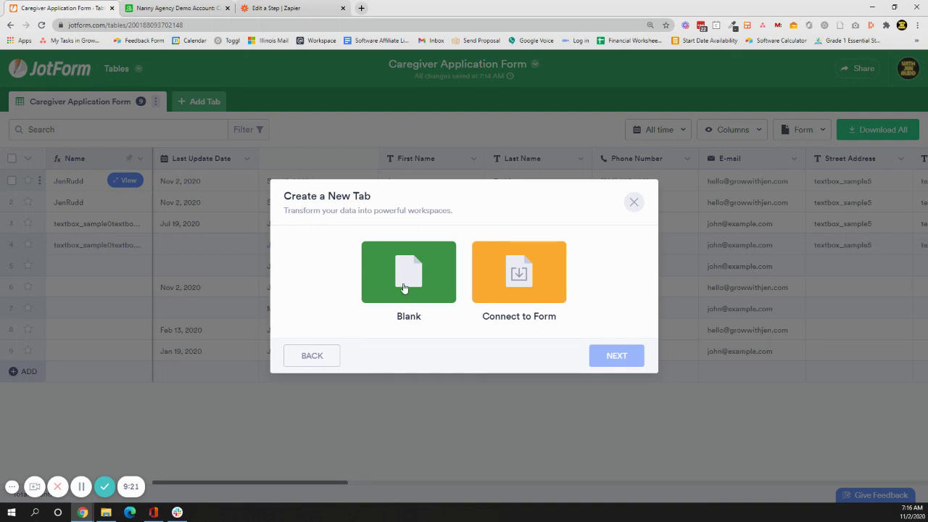
pyautogui.click(511, 283)
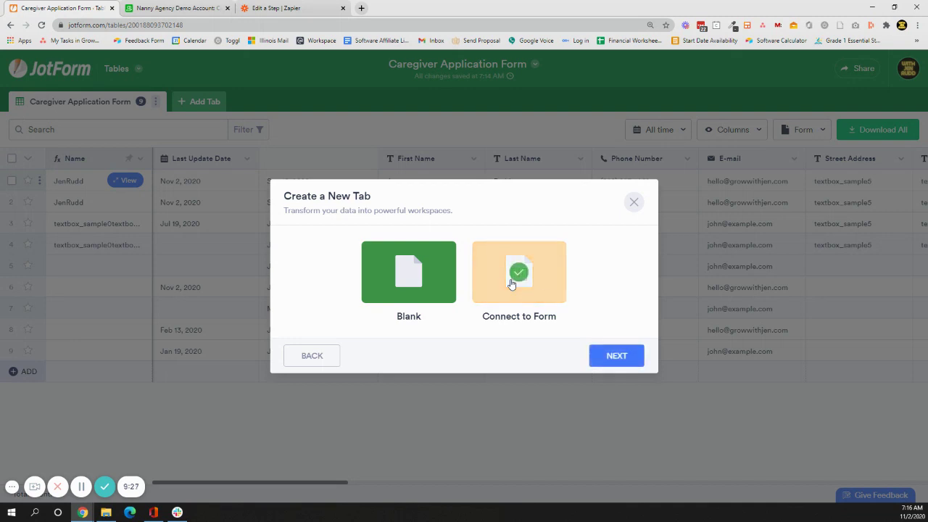
pyautogui.click(634, 358)
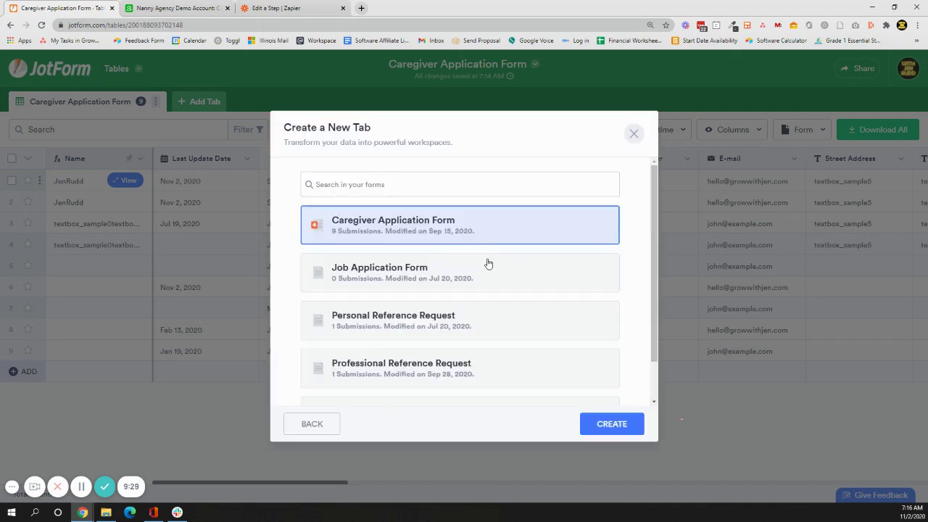
pyautogui.click(398, 273)
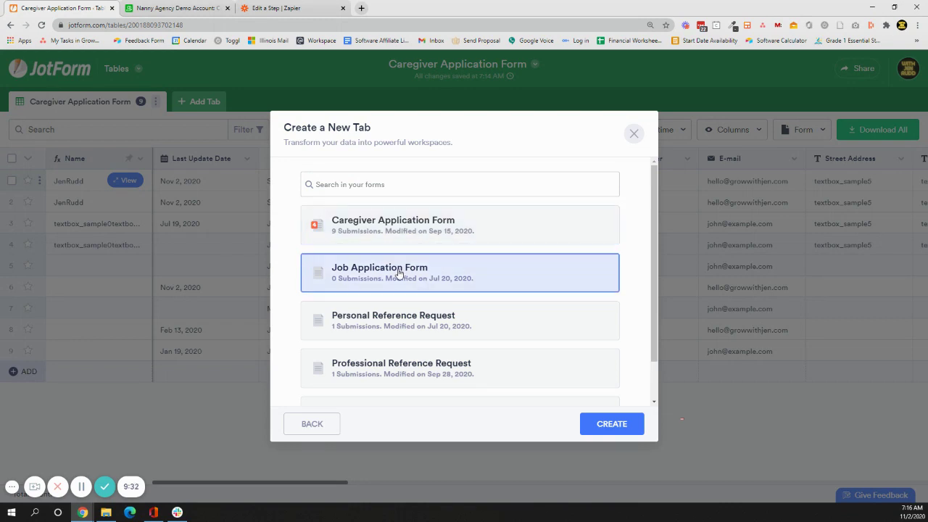
pyautogui.click(627, 422)
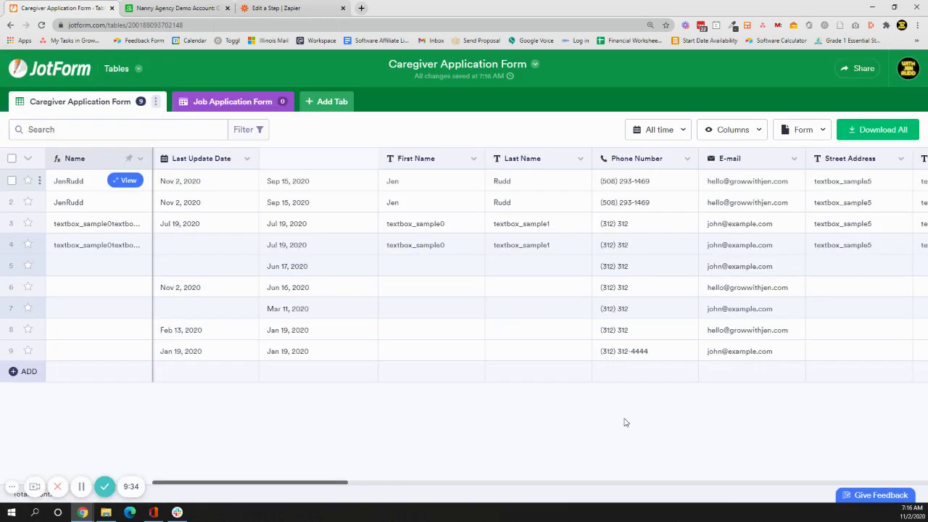
# Open the Job Application Form tab and check its calendar event list options.
pyautogui.click(190, 105)
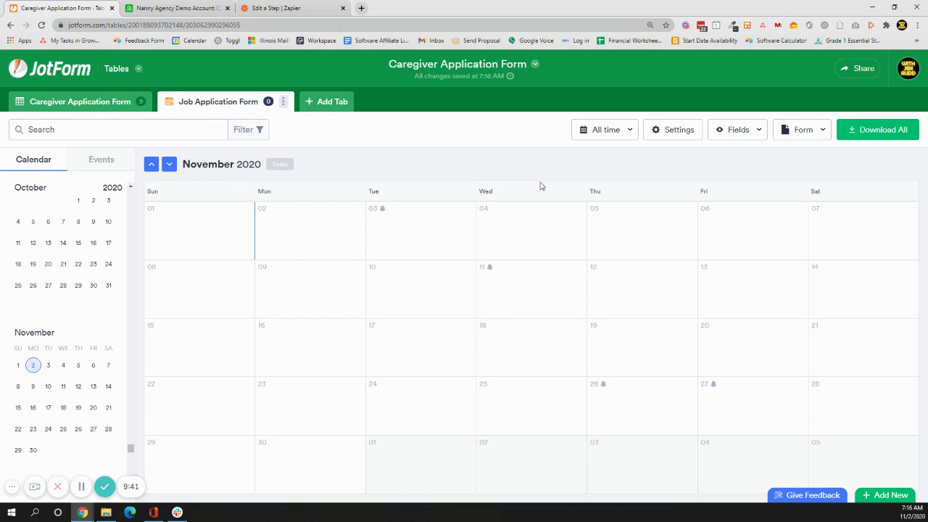
pyautogui.click(115, 165)
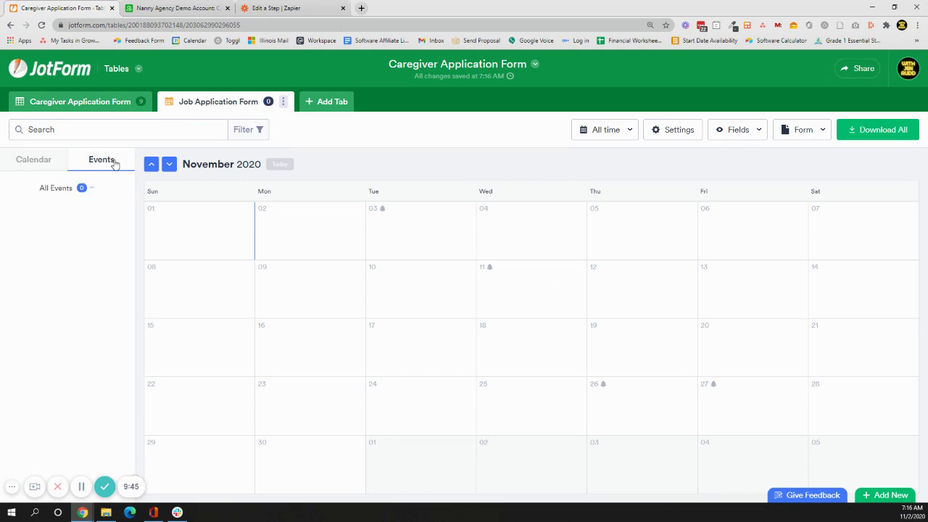
pyautogui.click(90, 190)
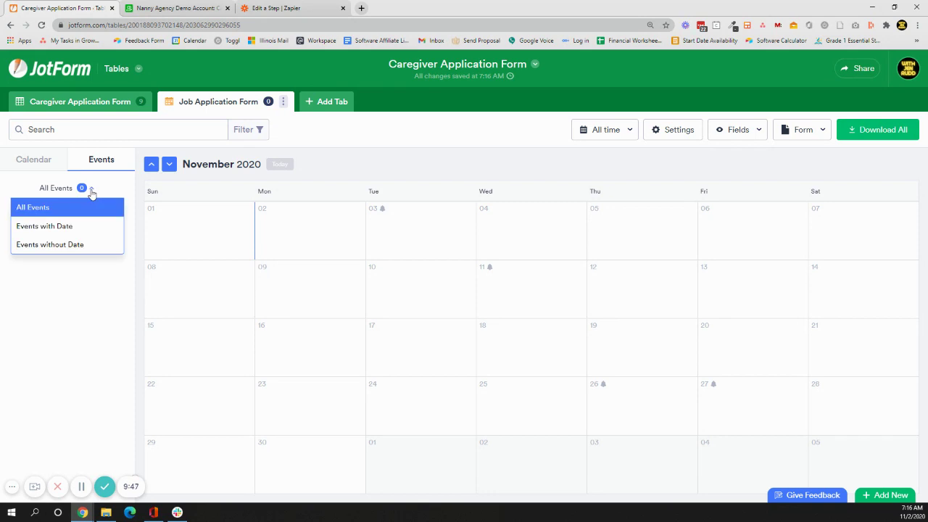
# Delete the Job Application Form tab, confirming the deletion.
pyautogui.click(283, 104)
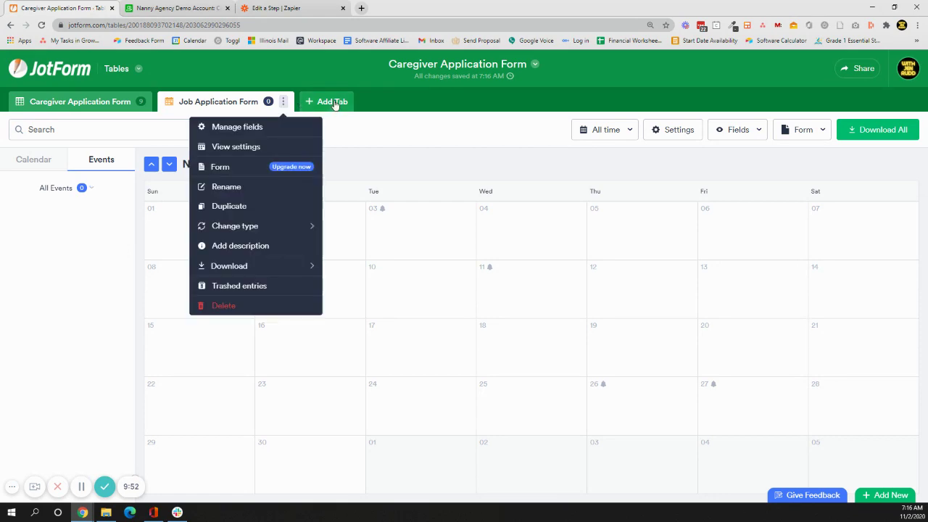
pyautogui.click(228, 306)
pyautogui.click(566, 296)
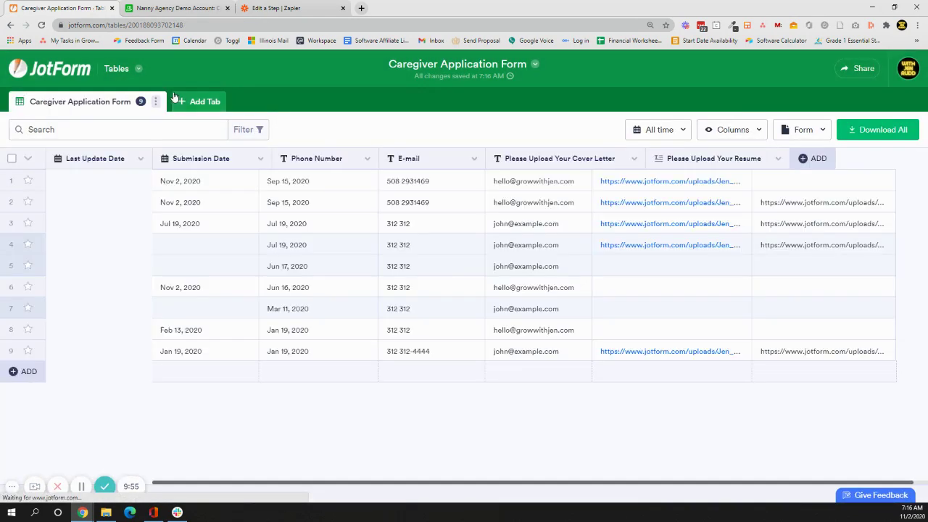
pyautogui.click(181, 99)
# Create a Calendar view tab connected to the Caregiver Application Form.
pyautogui.click(468, 237)
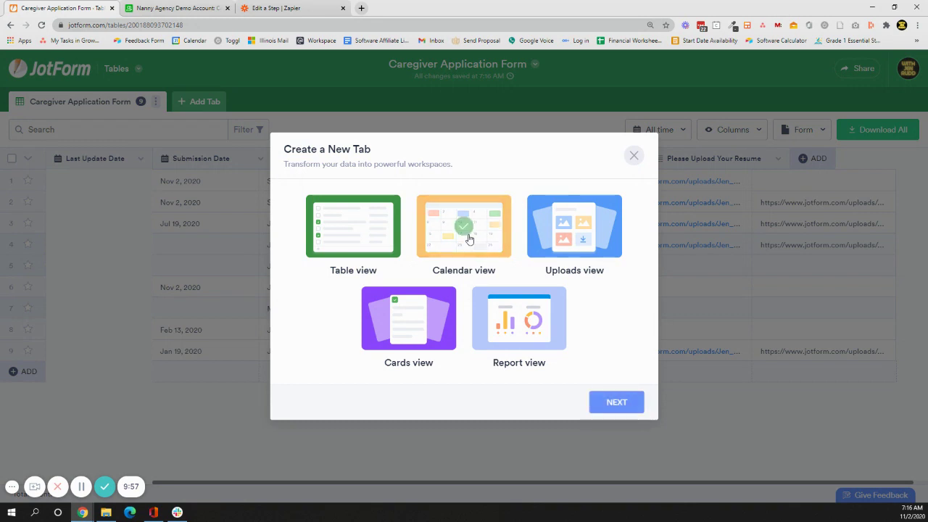
pyautogui.click(613, 403)
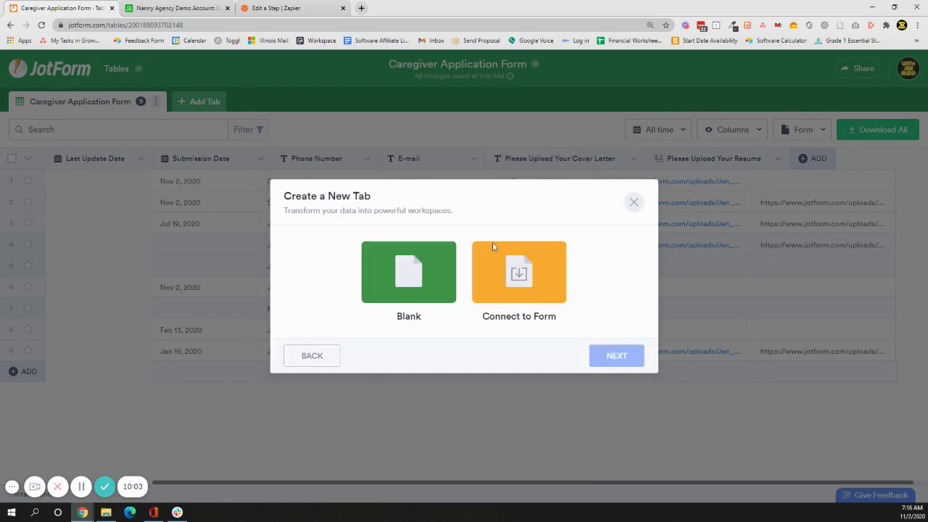
pyautogui.click(531, 272)
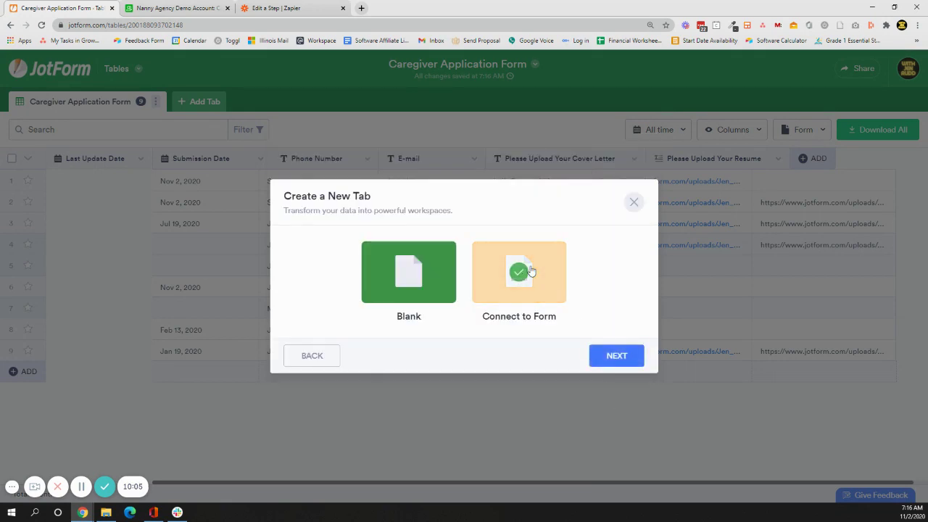
pyautogui.click(616, 356)
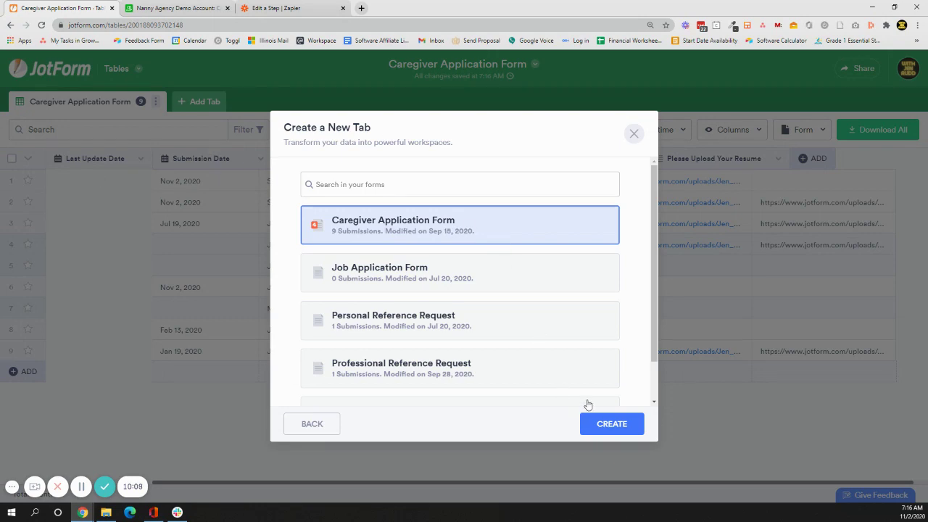
pyautogui.click(616, 424)
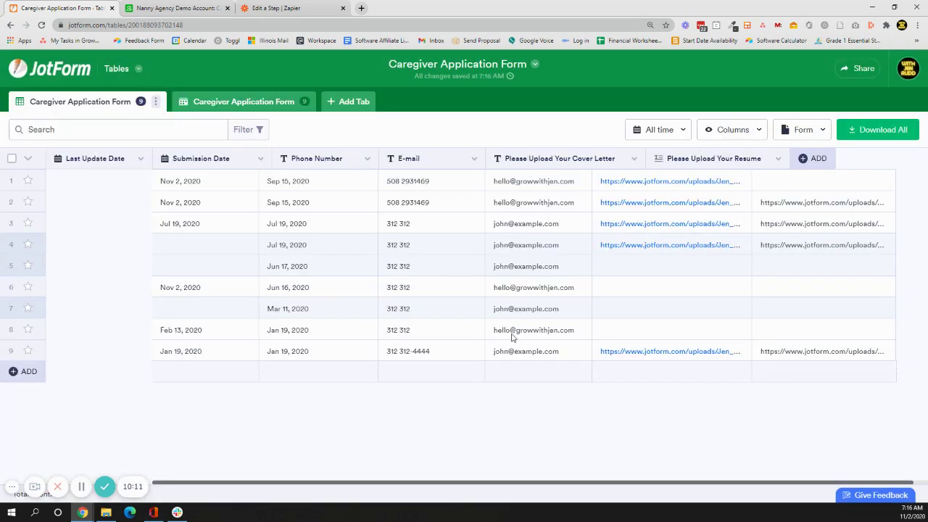
# Open the new calendar tab, view its list of events, then return to the submissions table.
pyautogui.click(254, 105)
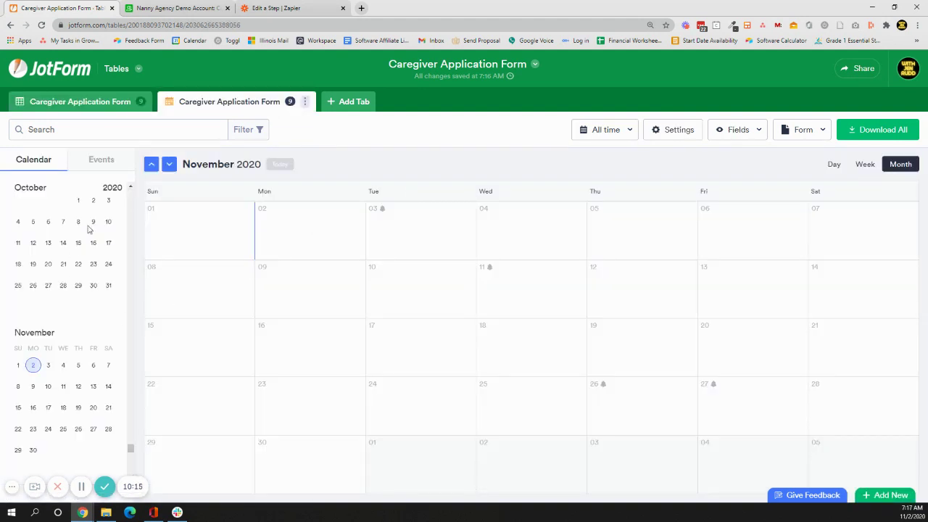
pyautogui.click(89, 161)
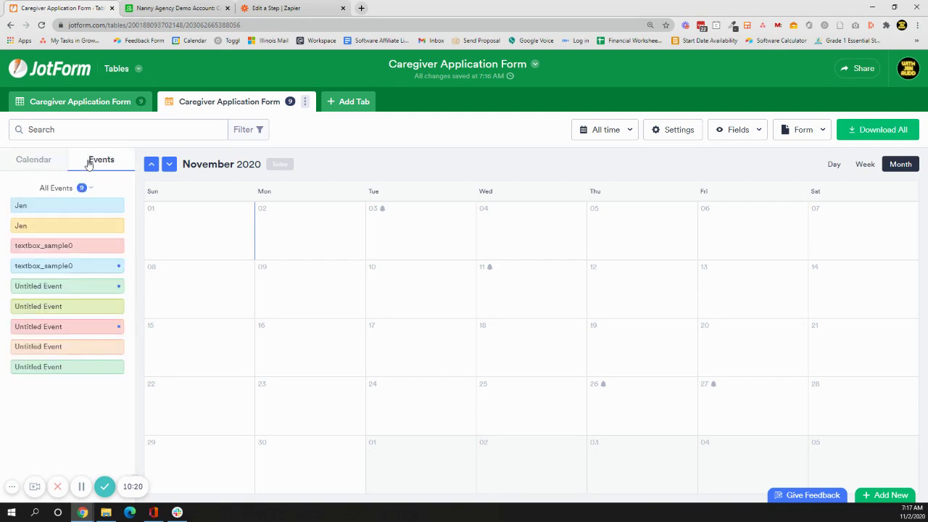
pyautogui.click(83, 106)
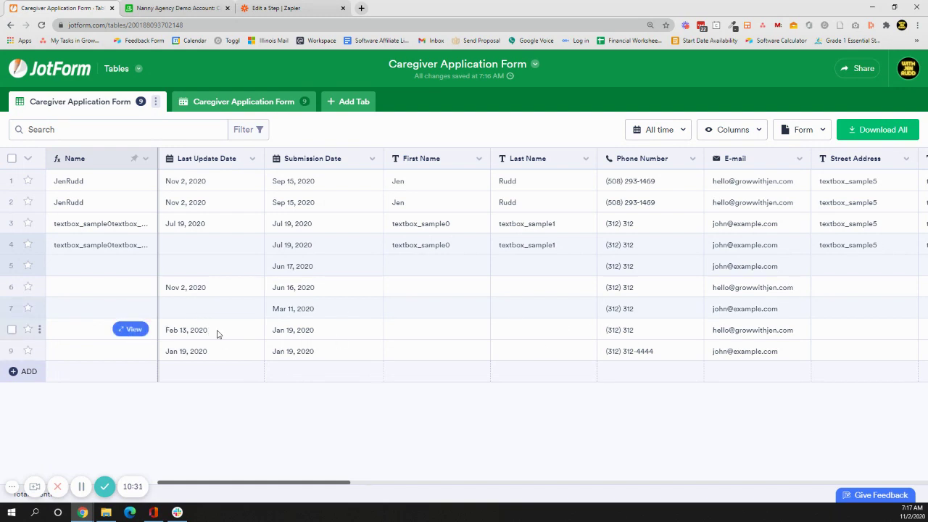
# Inspect the Last Update Date column's options, closing them without changes.
pyautogui.click(217, 333)
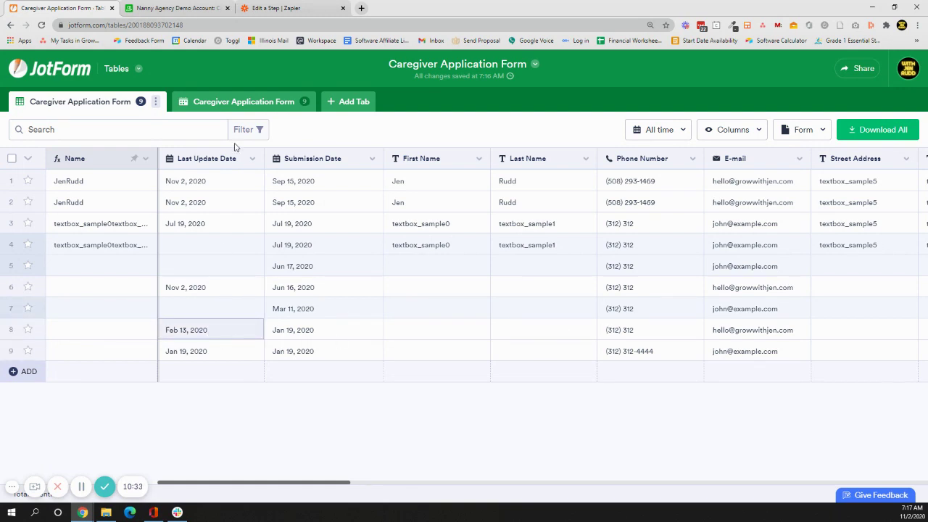
pyautogui.click(252, 160)
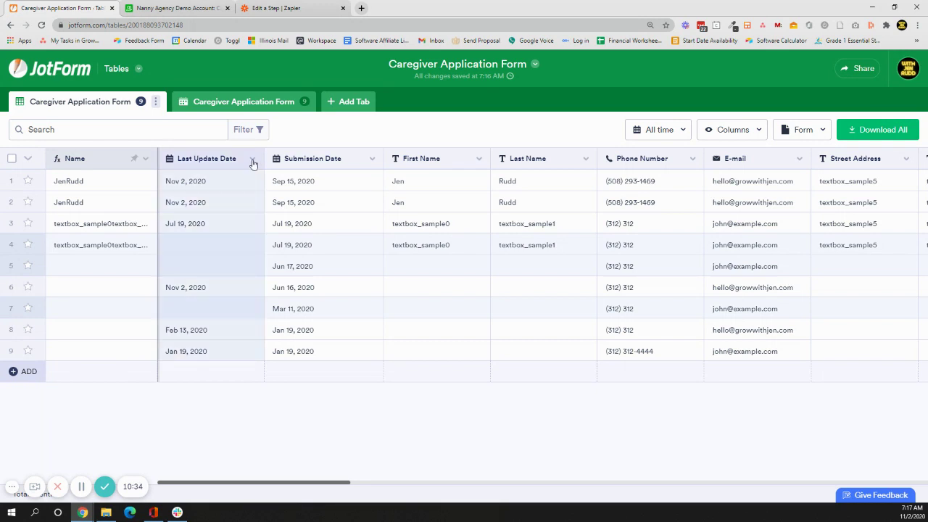
pyautogui.click(253, 162)
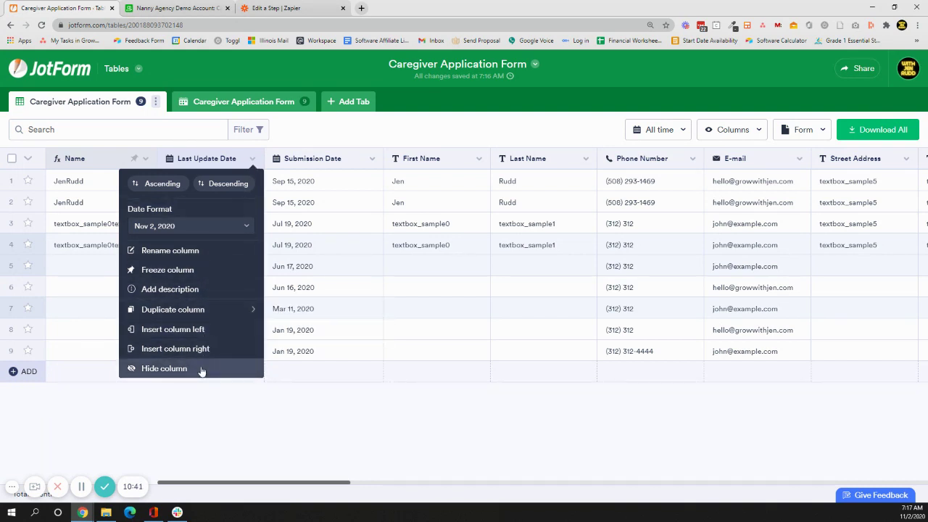
pyautogui.click(336, 486)
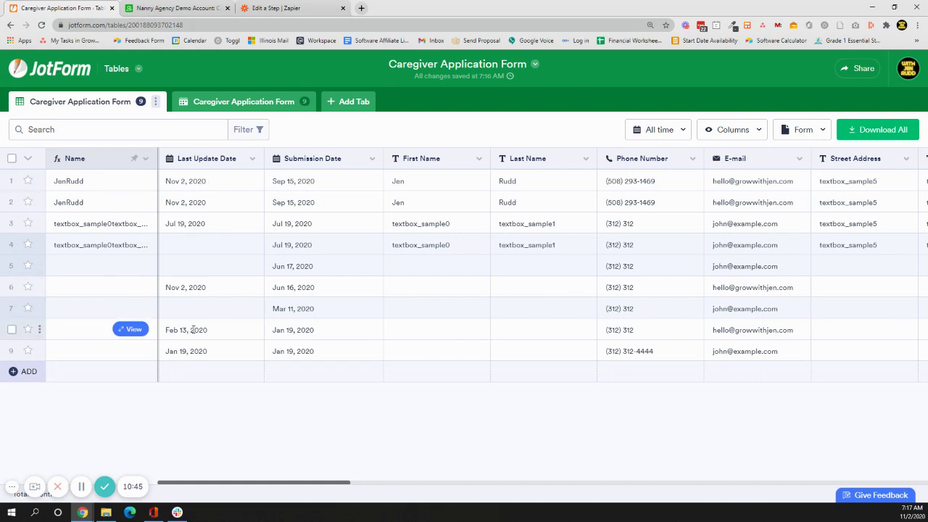
pyautogui.click(762, 332)
# Enter the applicant's first name and last name in row 7's name cells.
pyautogui.click(421, 316)
pyautogui.write('Sally')
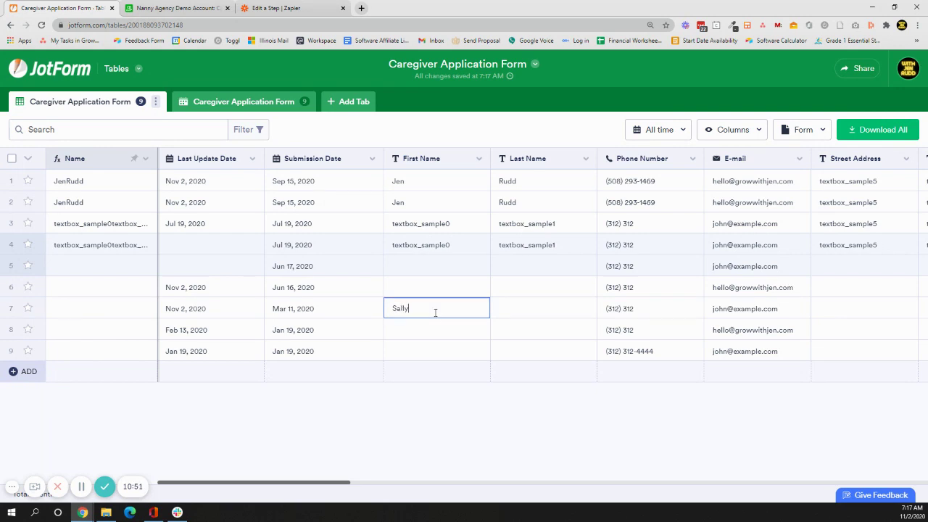
pyautogui.press('Tab')
pyautogui.write('F')
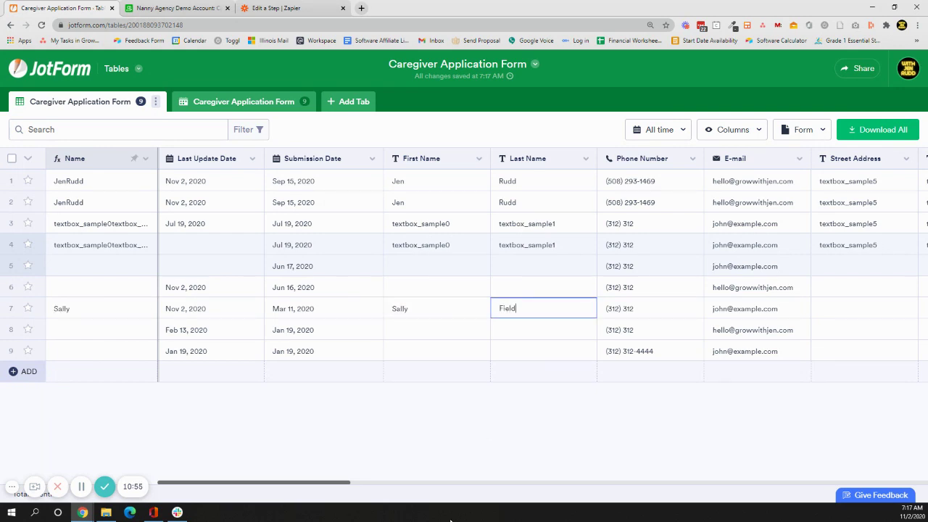
pyautogui.click(417, 461)
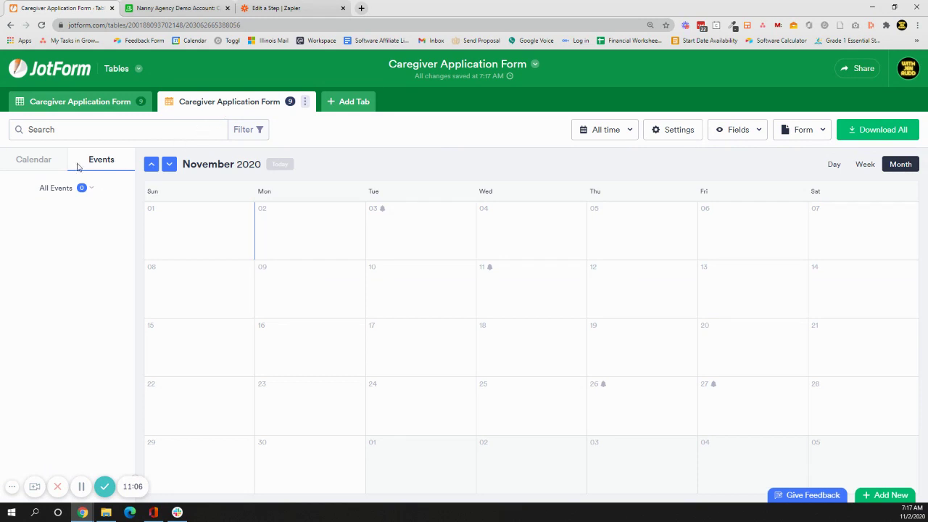
pyautogui.click(686, 131)
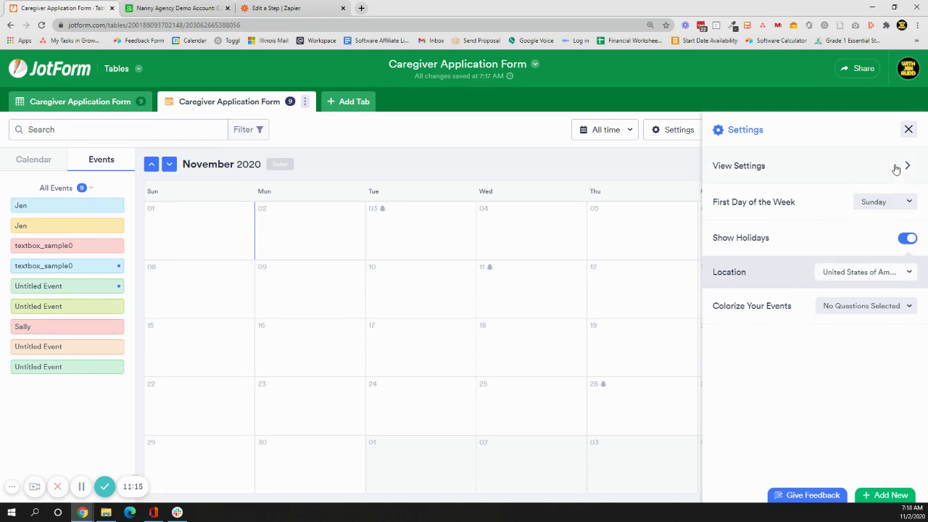
pyautogui.click(896, 167)
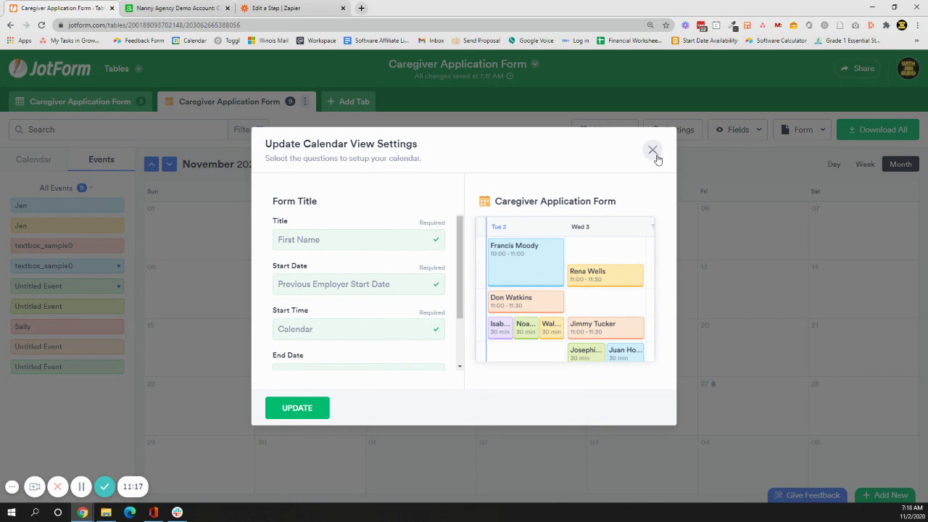
pyautogui.click(652, 151)
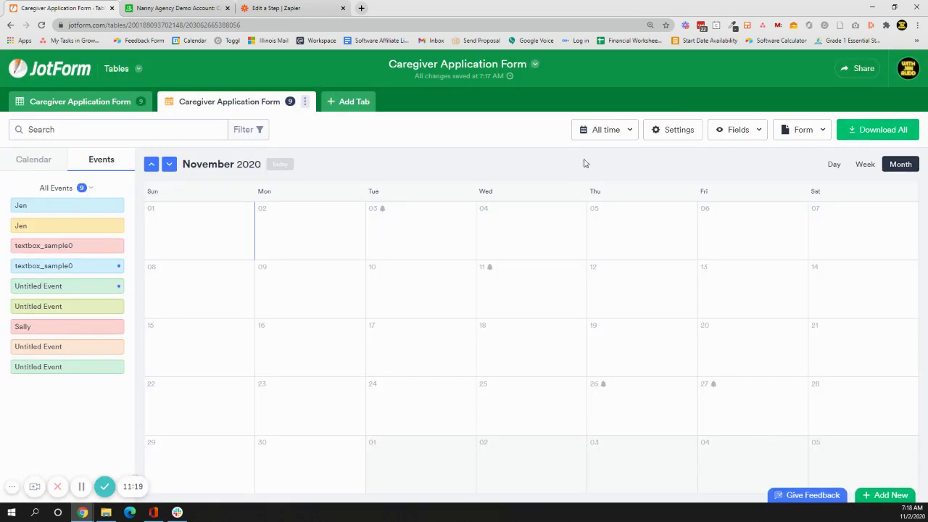
pyautogui.click(659, 128)
pyautogui.click(872, 305)
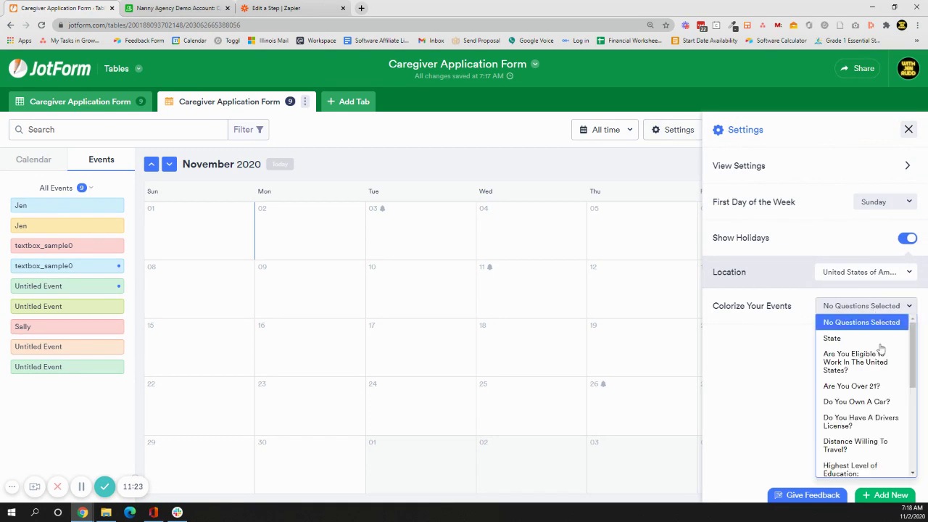
pyautogui.scroll(-5, 885, 359)
pyautogui.scroll(5, 888, 370)
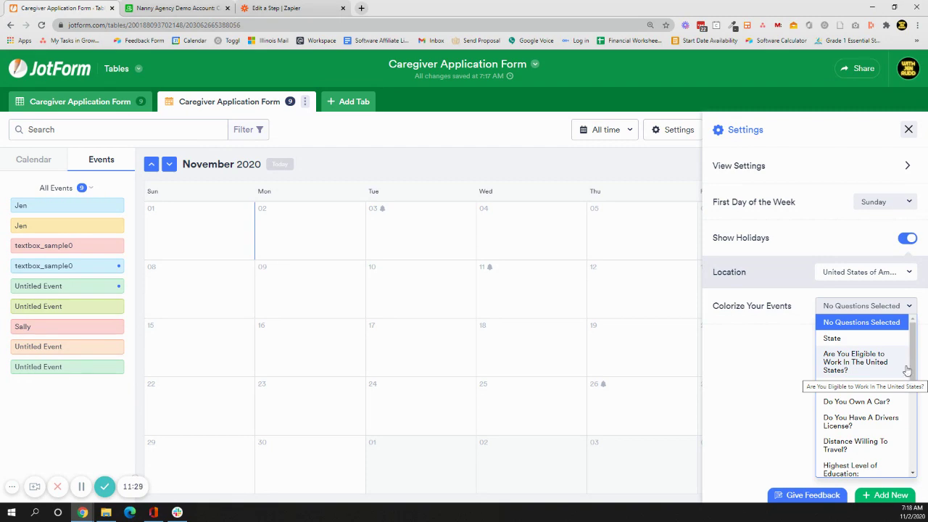
pyautogui.click(906, 174)
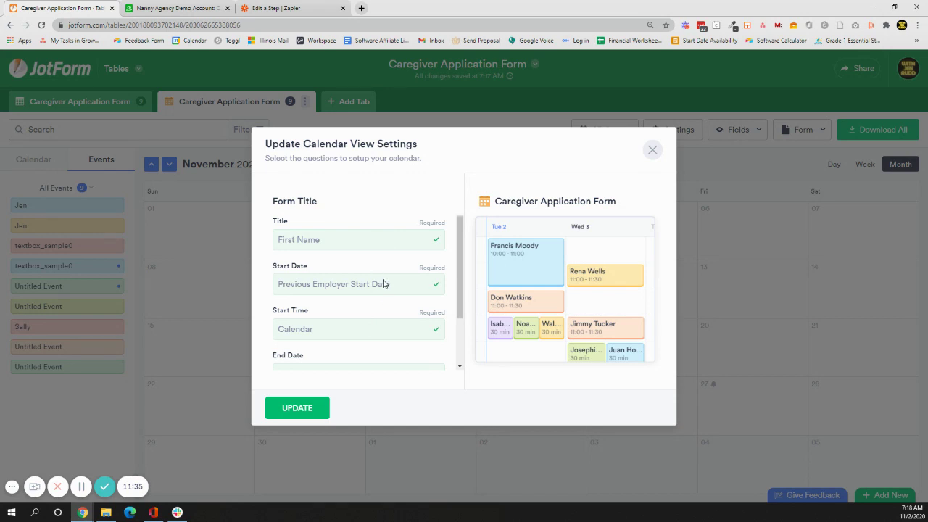
pyautogui.scroll(-3, 384, 284)
pyautogui.scroll(3, 385, 297)
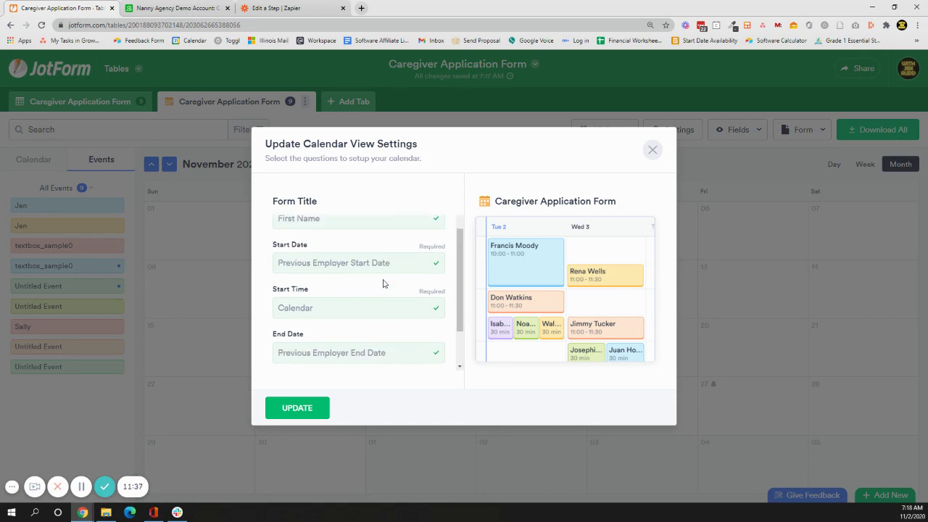
pyautogui.scroll(-3, 384, 337)
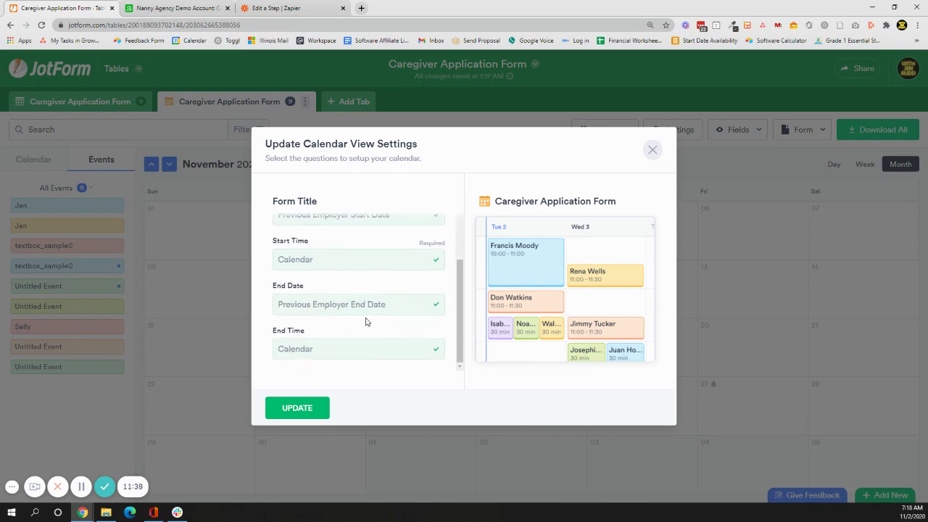
pyautogui.click(321, 409)
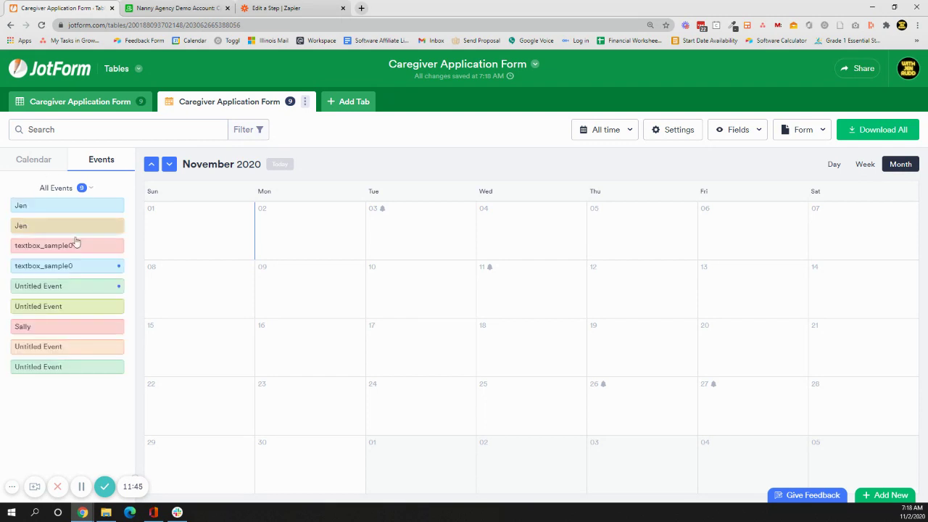
# Move a textbox_sample0 event to Tuesday the 10th and preview its summary card.
pyautogui.moveTo(78, 266); pyautogui.dragTo(448, 284)
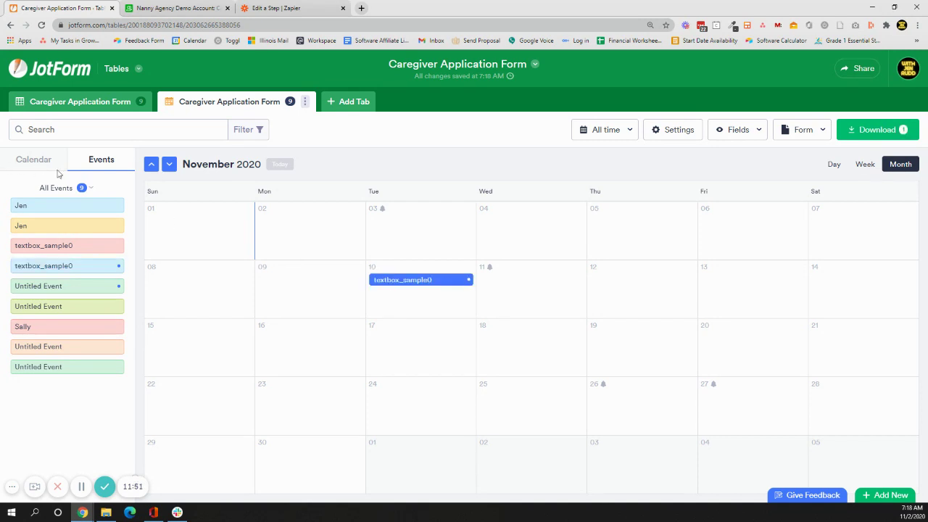
pyautogui.click(434, 281)
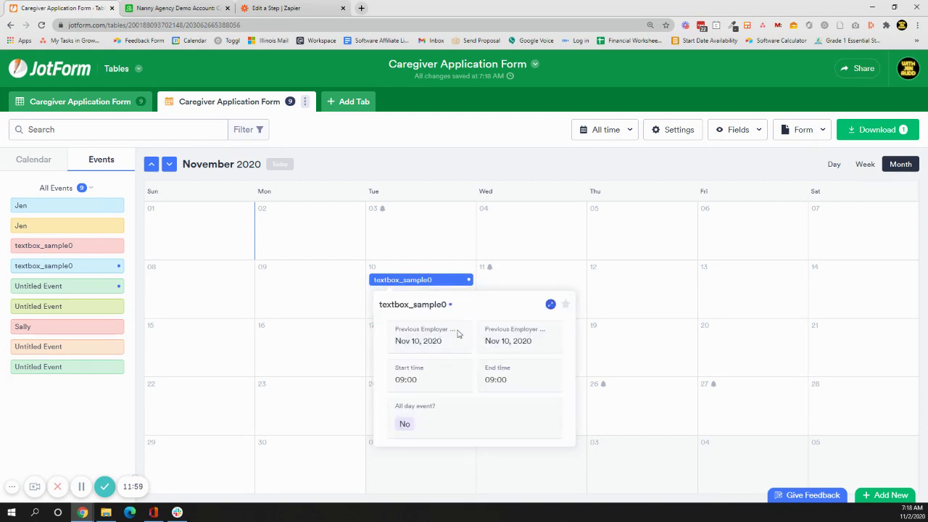
pyautogui.click(555, 306)
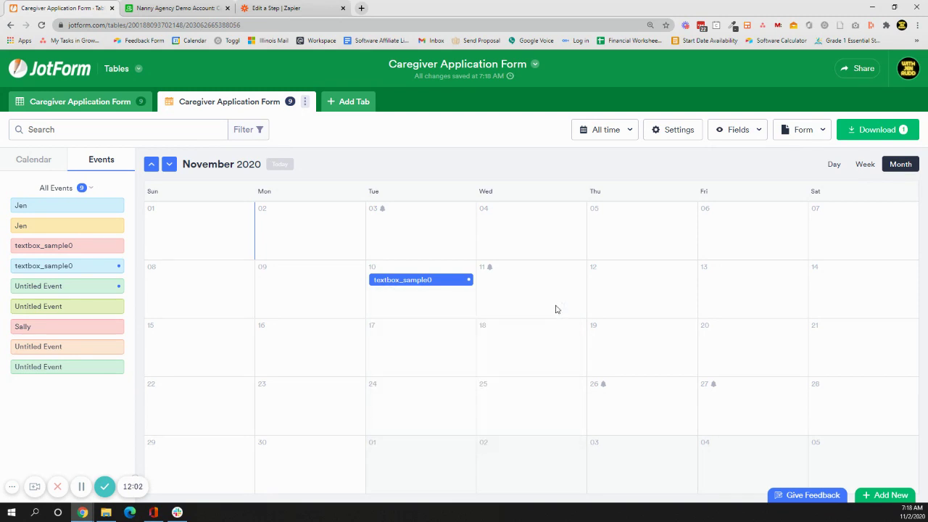
# Open the textbox_sample0 submission's full record and scroll through its answers.
pyautogui.click(424, 281)
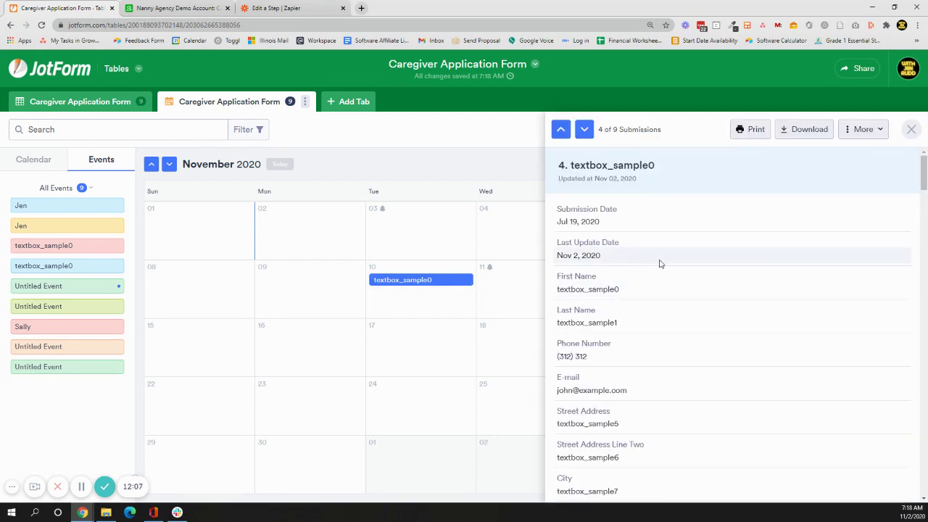
pyautogui.scroll(-2, 753, 343)
pyautogui.scroll(-2, 752, 343)
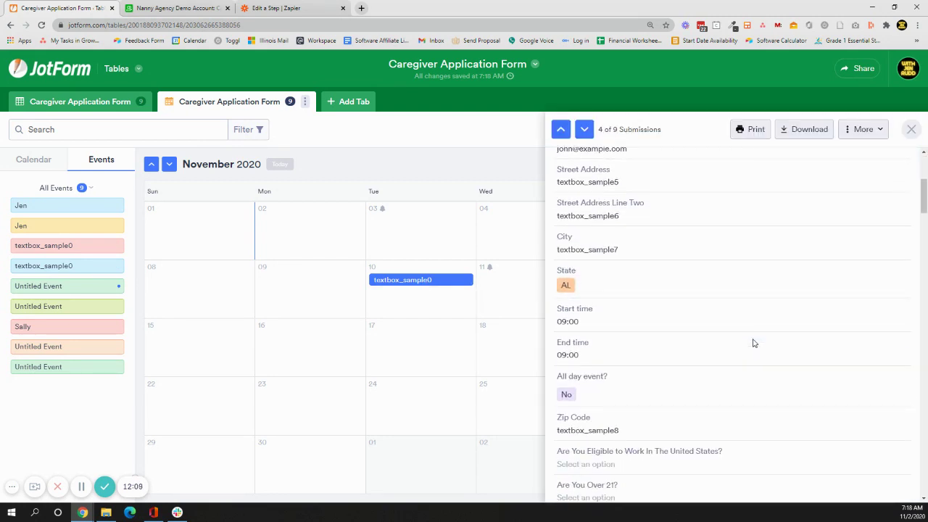
pyautogui.scroll(-2, 753, 343)
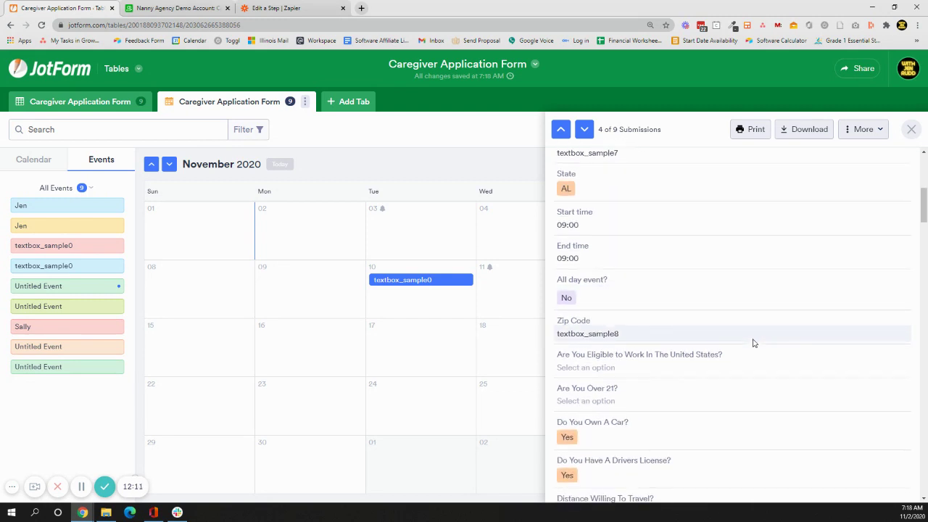
pyautogui.scroll(2, 754, 277)
pyautogui.scroll(-8, 752, 275)
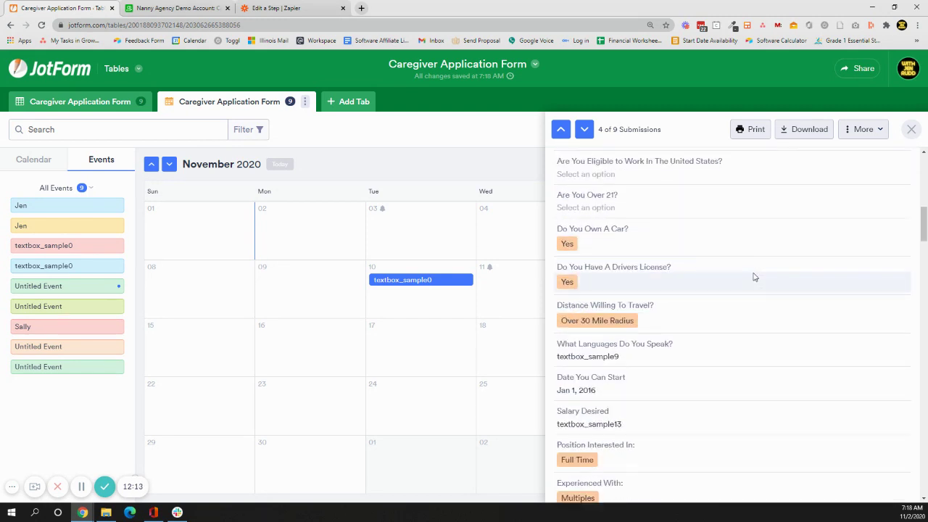
# Return to the applications grid and search the Columns show/hide list.
pyautogui.click(94, 101)
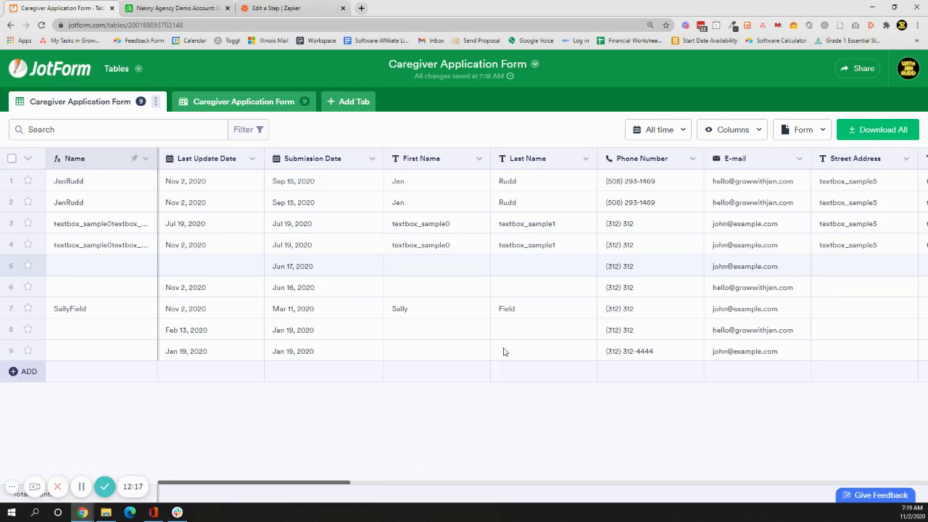
pyautogui.click(731, 135)
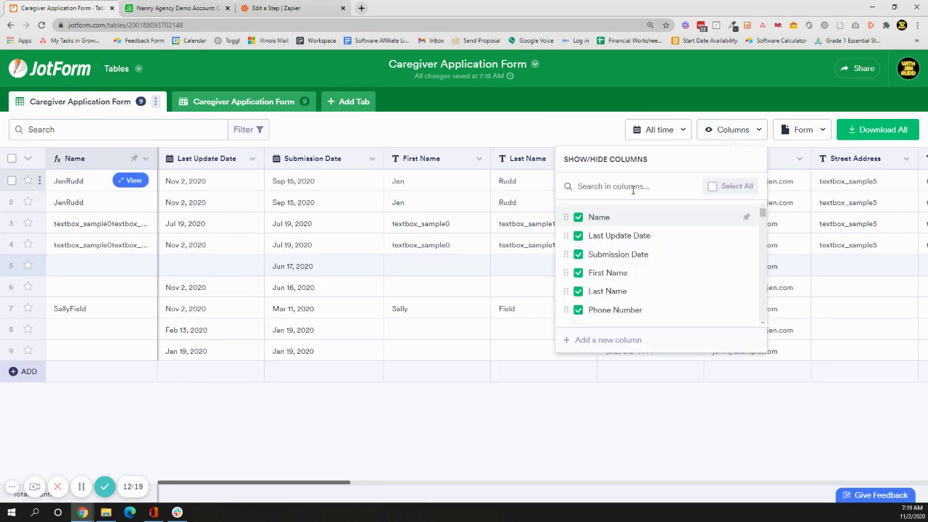
pyautogui.write('expe')
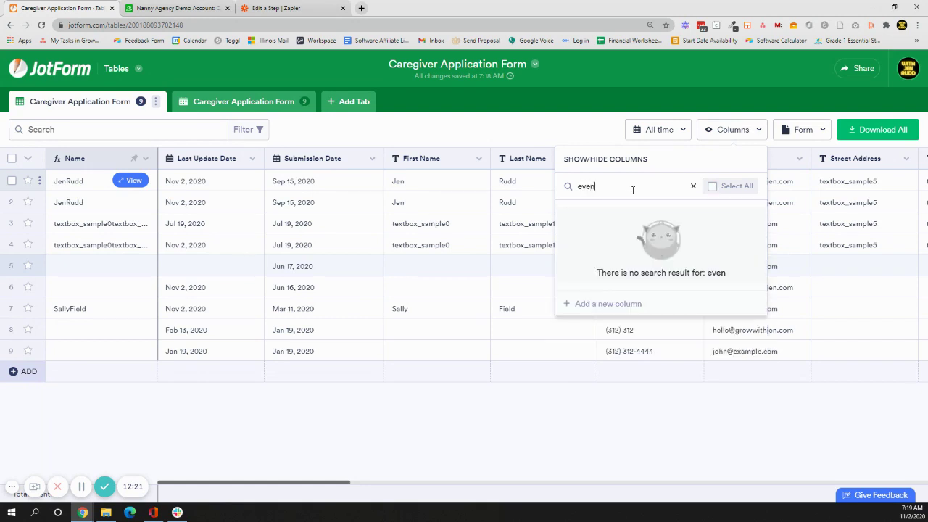
pyautogui.press('BackSpace')
pyautogui.press('BackSpace')
pyautogui.press('BackSpace')
pyautogui.press('BackSpace')
pyautogui.write('sb')
pyautogui.press('BackSpace')
pyautogui.write('t')
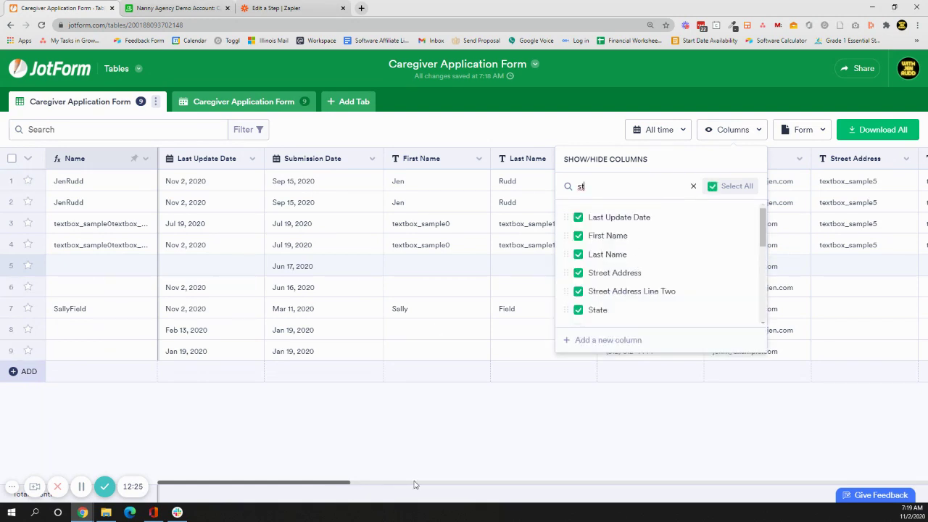
# Scroll the grid right to the cover letter and resume upload columns.
pyautogui.hscroll(2, 435, 484)
pyautogui.hscroll(15, 464, 268)
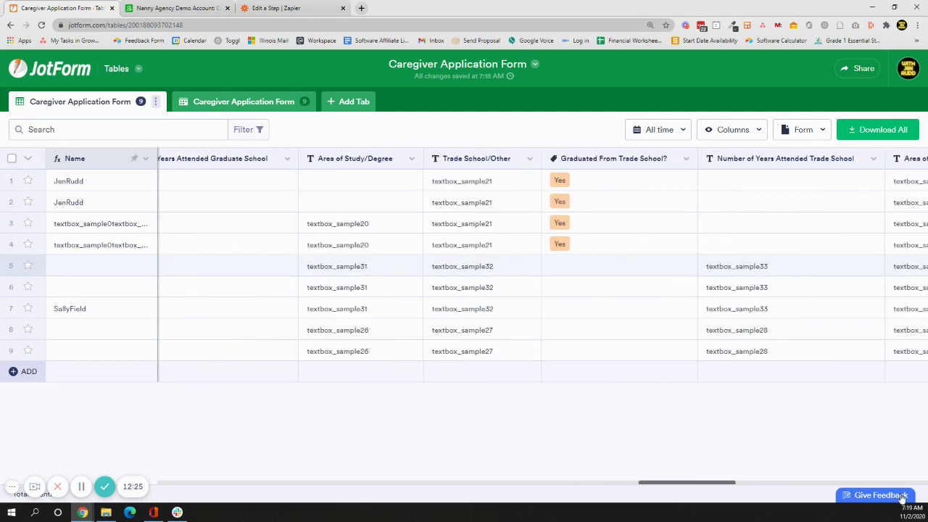
pyautogui.hscroll(15, 464, 268)
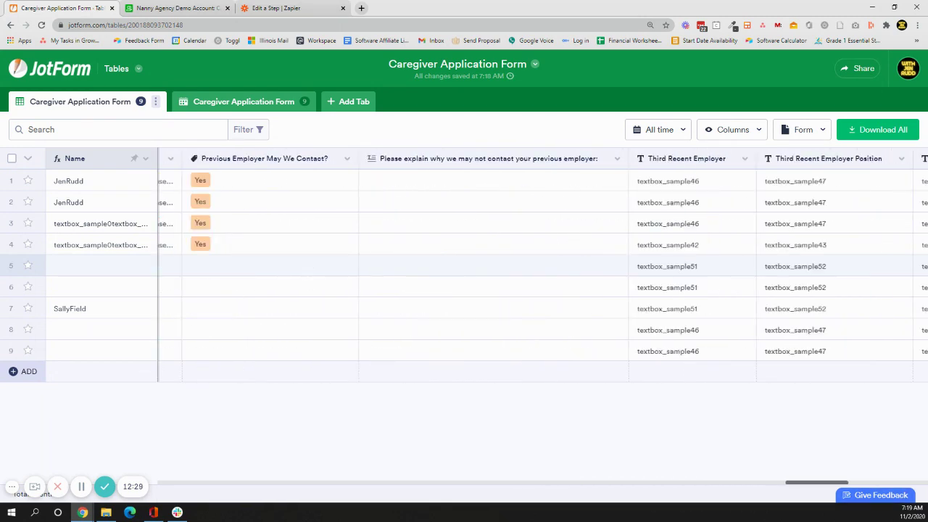
pyautogui.hscroll(12, 464, 268)
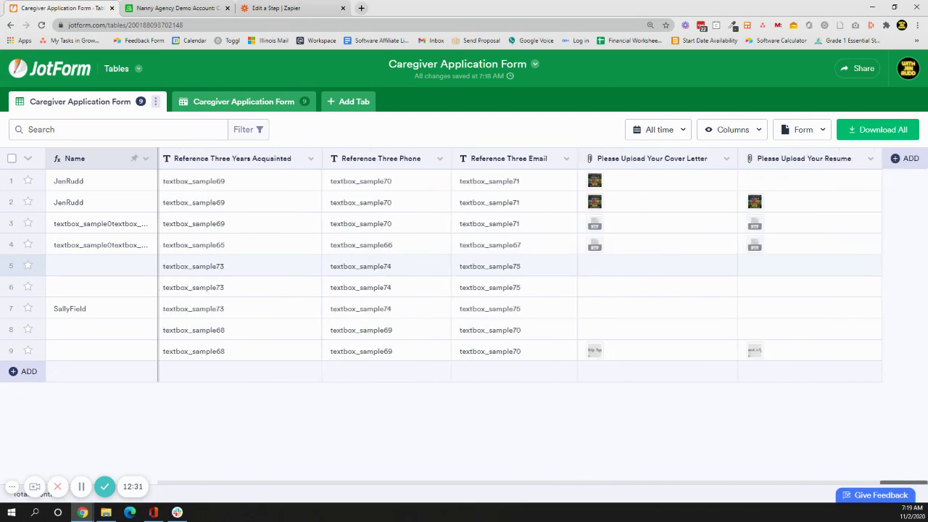
# Add a Date & Time column named Event with time options left off.
pyautogui.click(900, 158)
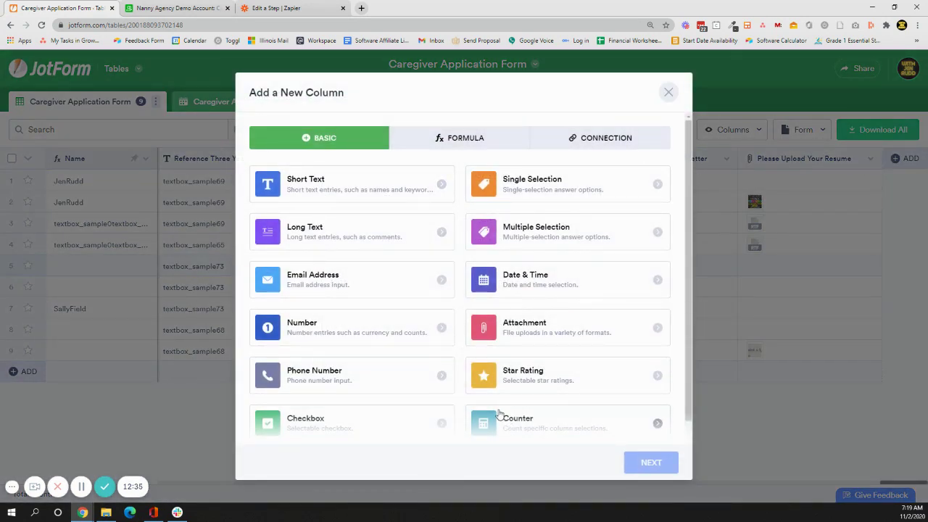
pyautogui.scroll(-1, 566, 348)
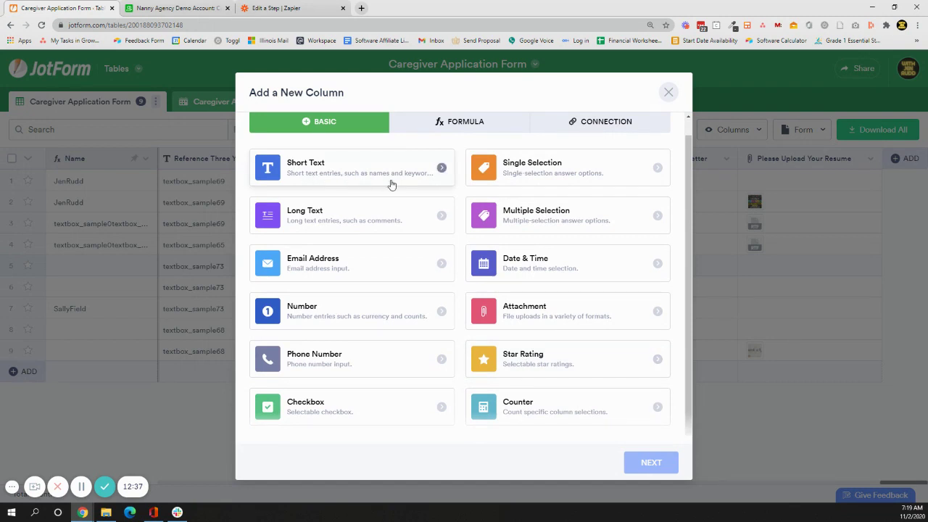
pyautogui.scroll(1, 424, 193)
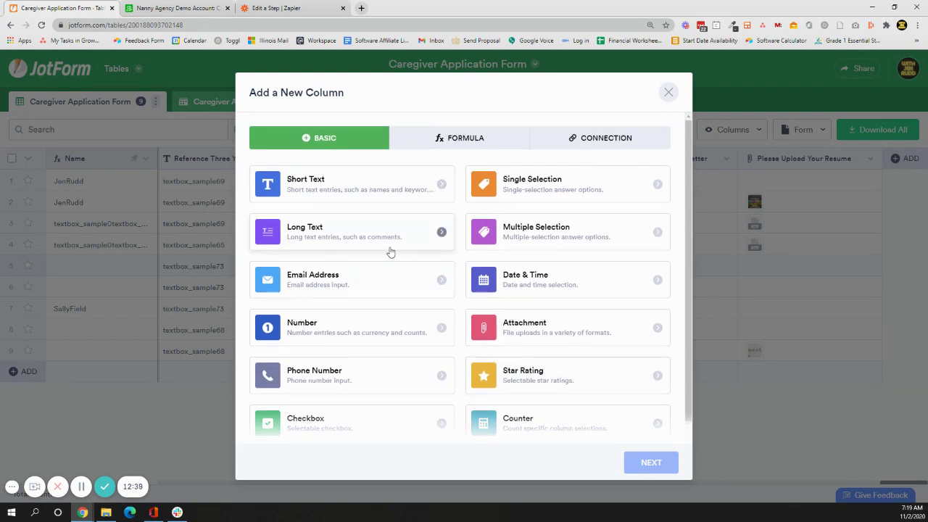
pyautogui.click(543, 274)
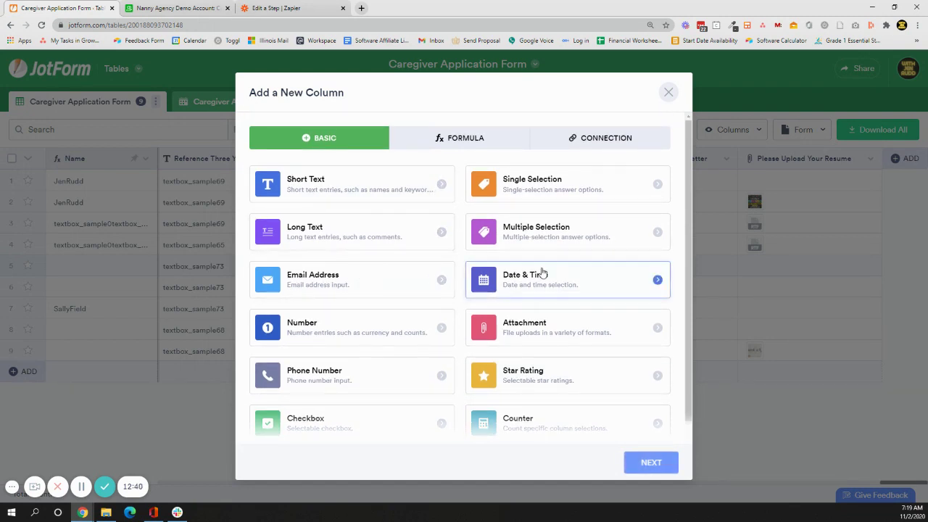
pyautogui.click(649, 469)
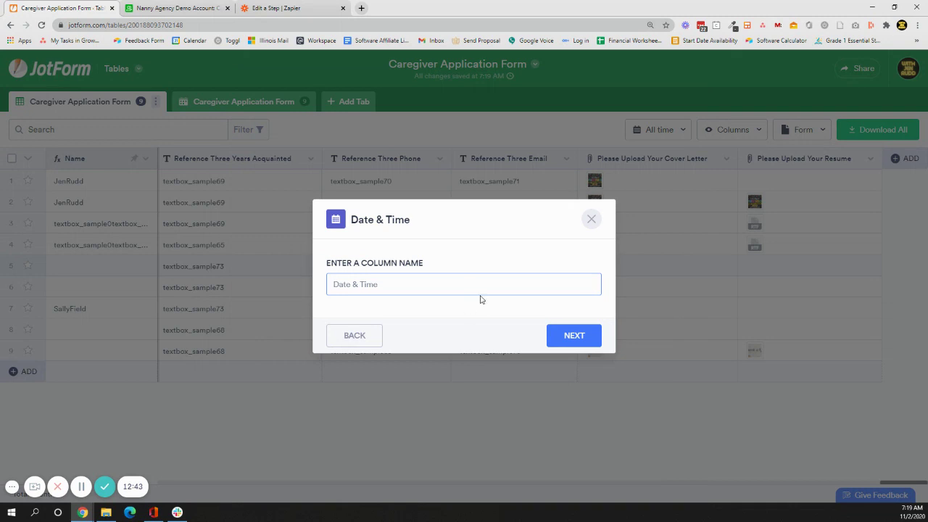
pyautogui.write('Event')
pyautogui.click(568, 337)
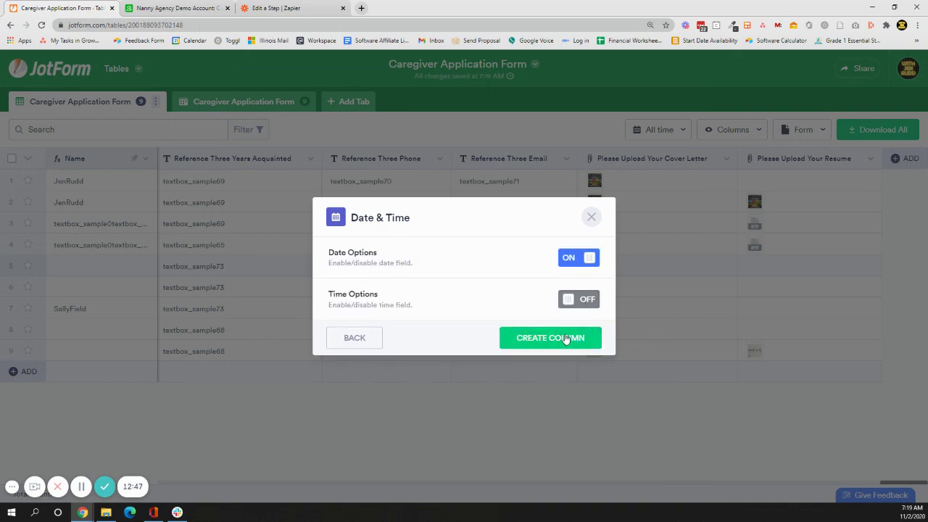
pyautogui.click(566, 339)
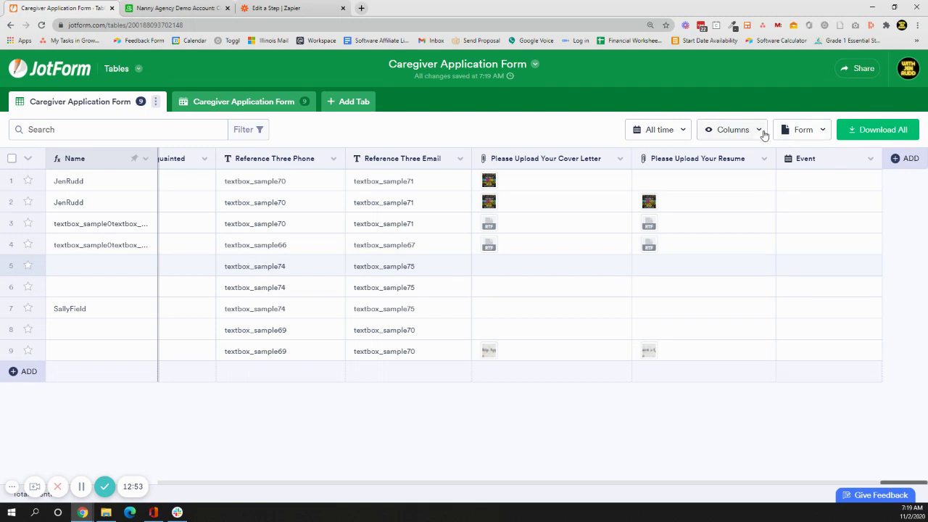
# Check the columns list and scroll to the new Event column at the table's end.
pyautogui.click(762, 133)
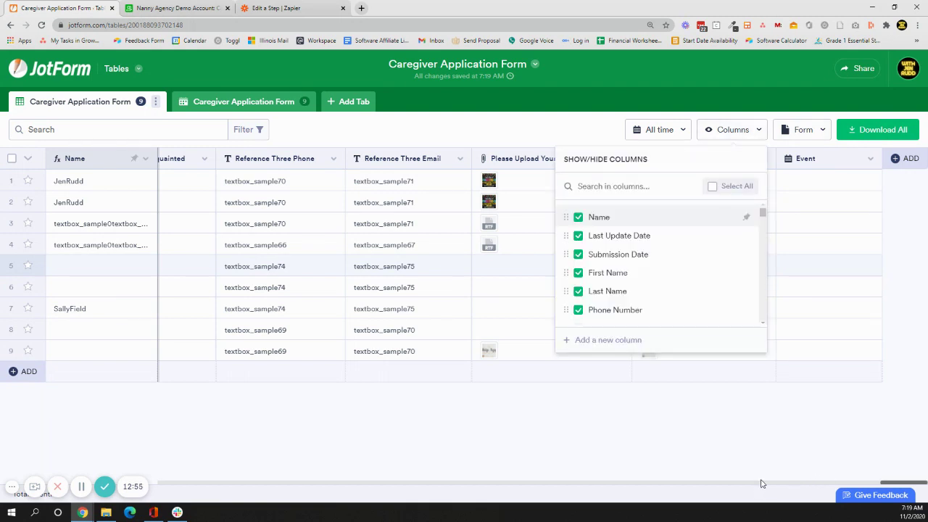
pyautogui.click(781, 421)
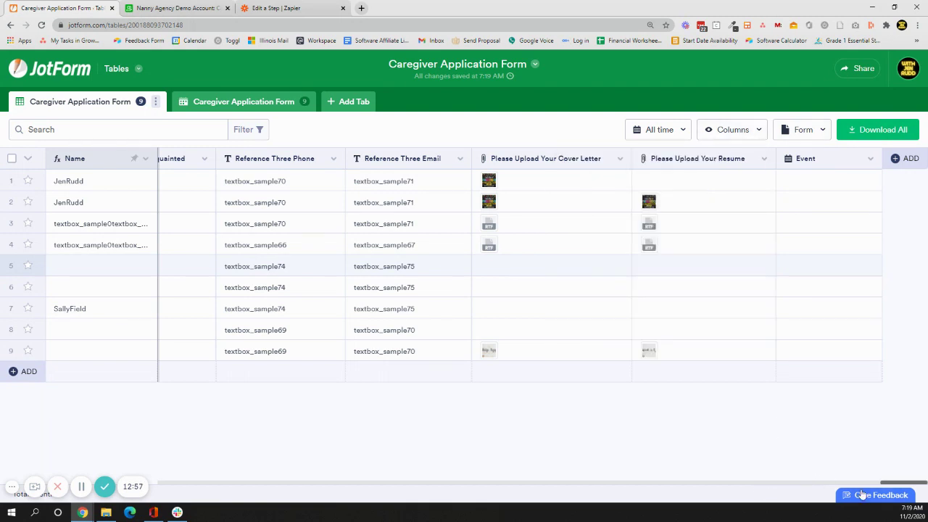
pyautogui.moveTo(883, 482); pyautogui.dragTo(901, 482)
# Start a form-connected column named 'Can You Drive A Car?'.
pyautogui.click(906, 158)
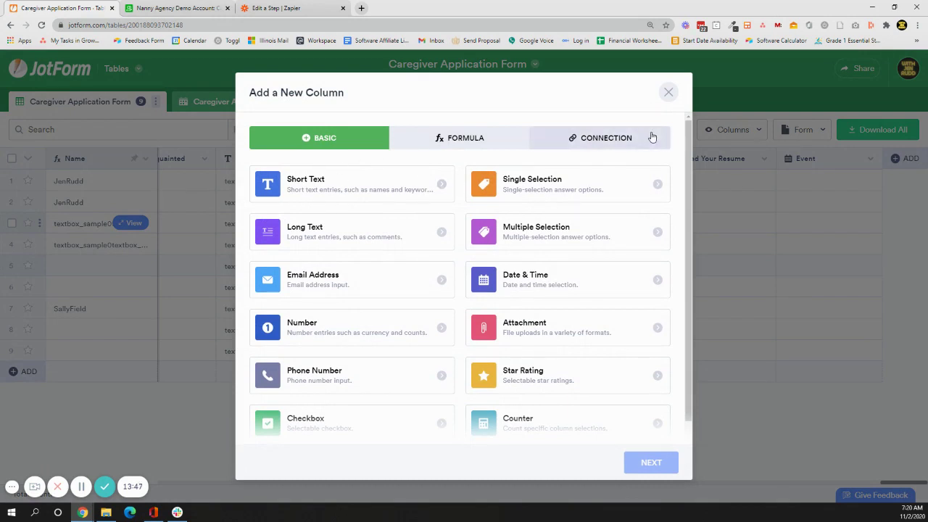
pyautogui.click(649, 135)
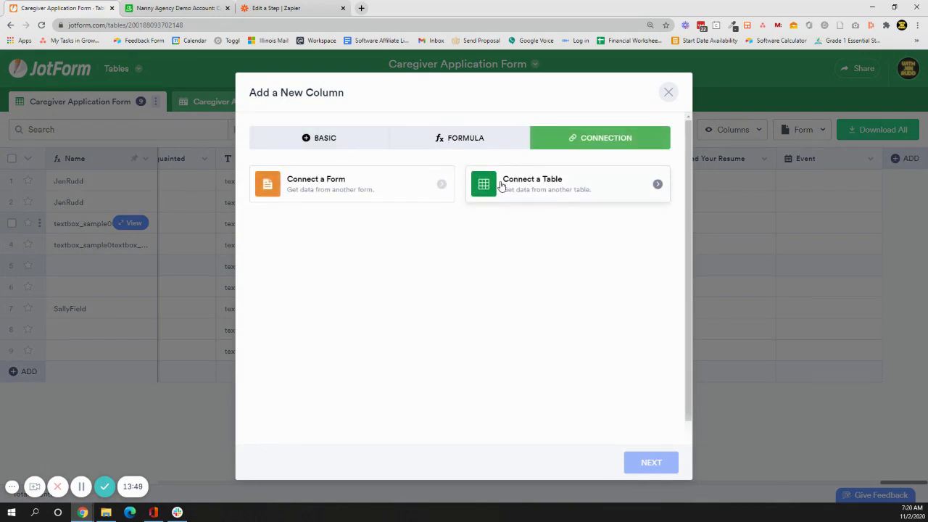
pyautogui.click(500, 185)
pyautogui.click(374, 198)
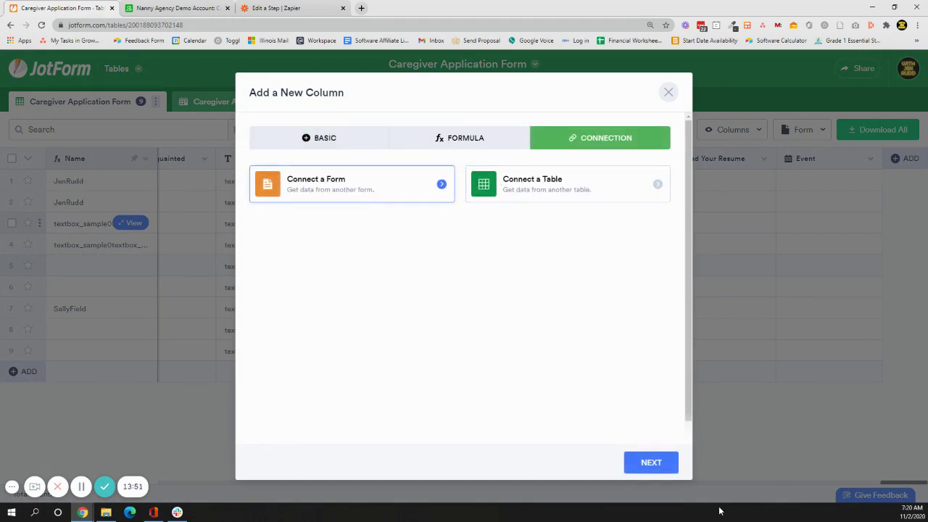
pyautogui.click(667, 463)
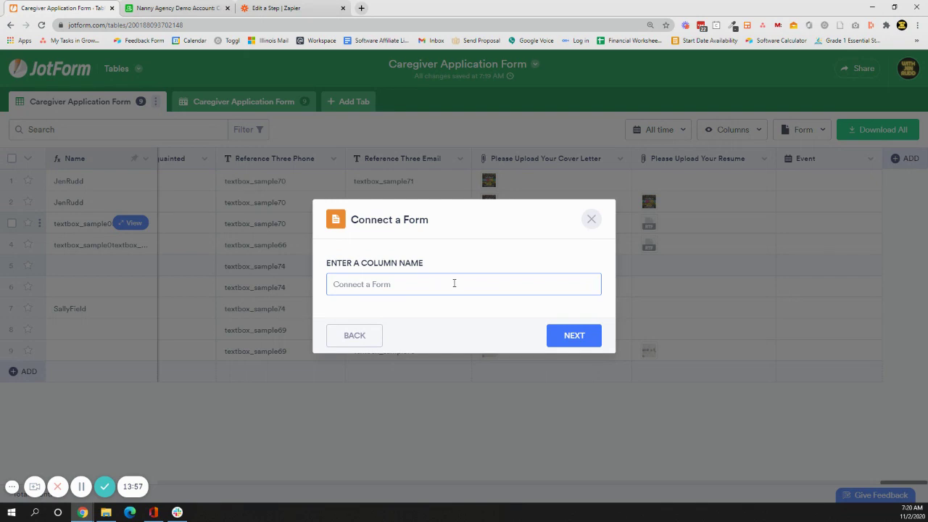
pyautogui.write('Can You Drive A Car?')
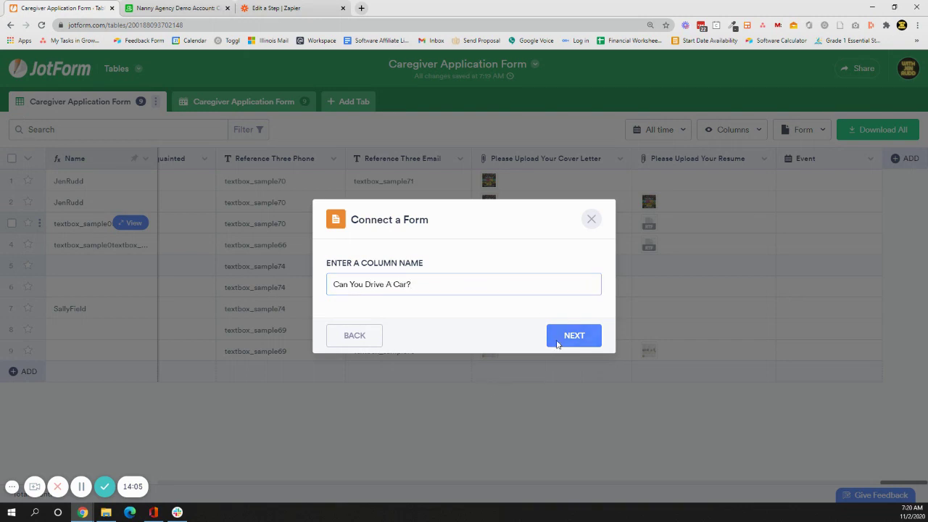
pyautogui.click(553, 334)
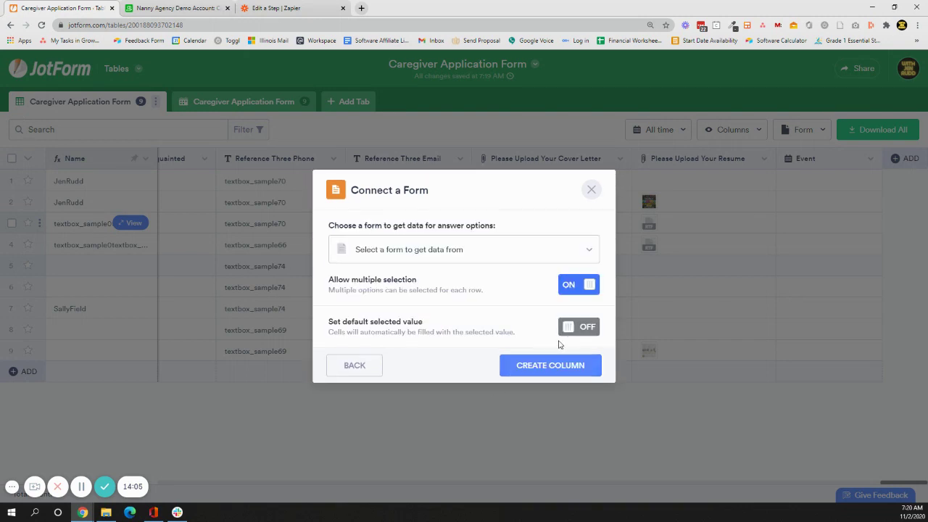
# Source it from Job Application Form's 'Questions on Job' question and create the column.
pyautogui.click(433, 254)
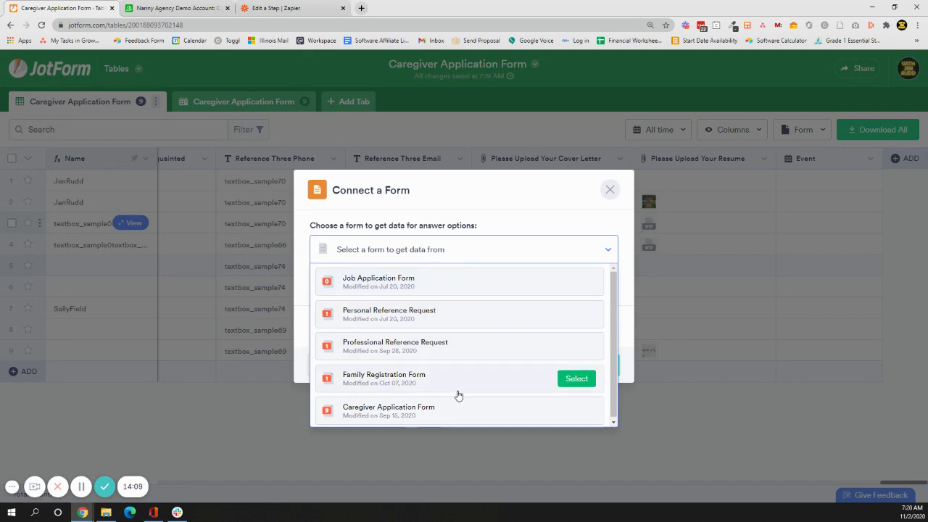
pyautogui.scroll(-1, 456, 398)
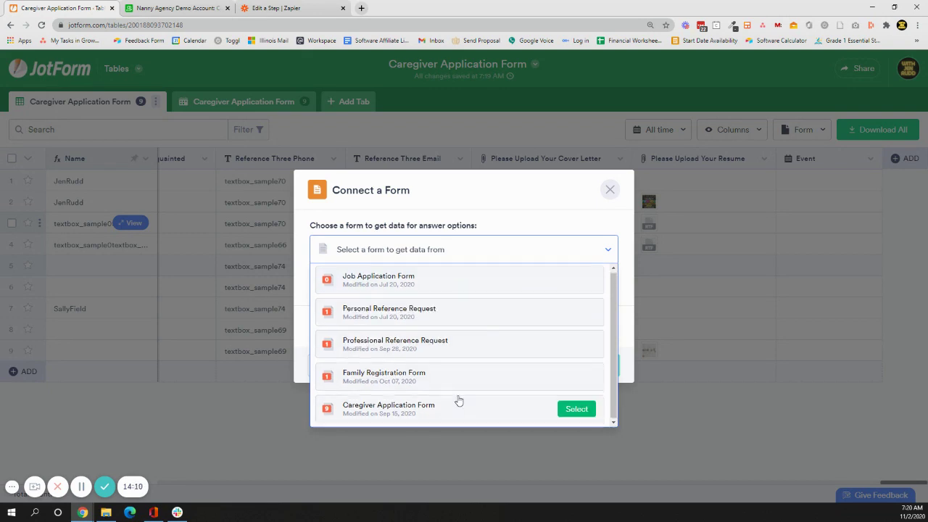
pyautogui.click(458, 282)
pyautogui.click(584, 268)
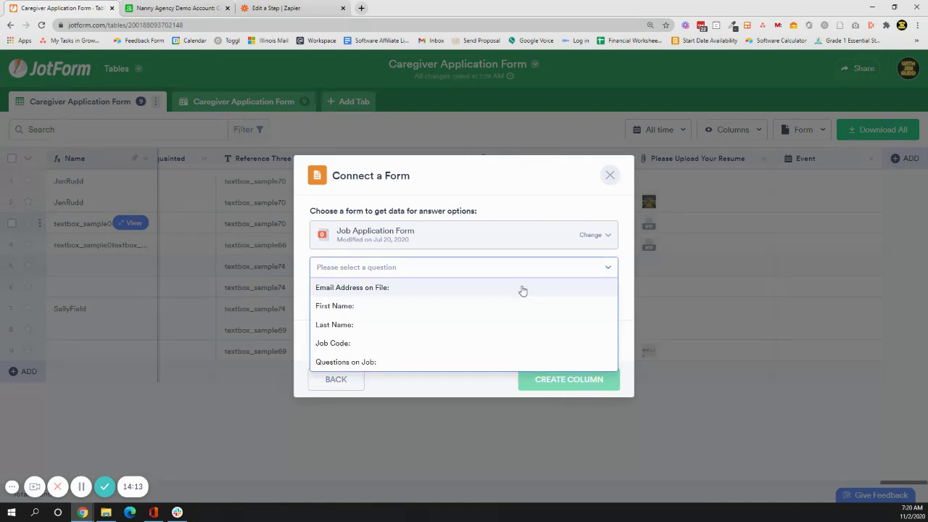
pyautogui.click(385, 364)
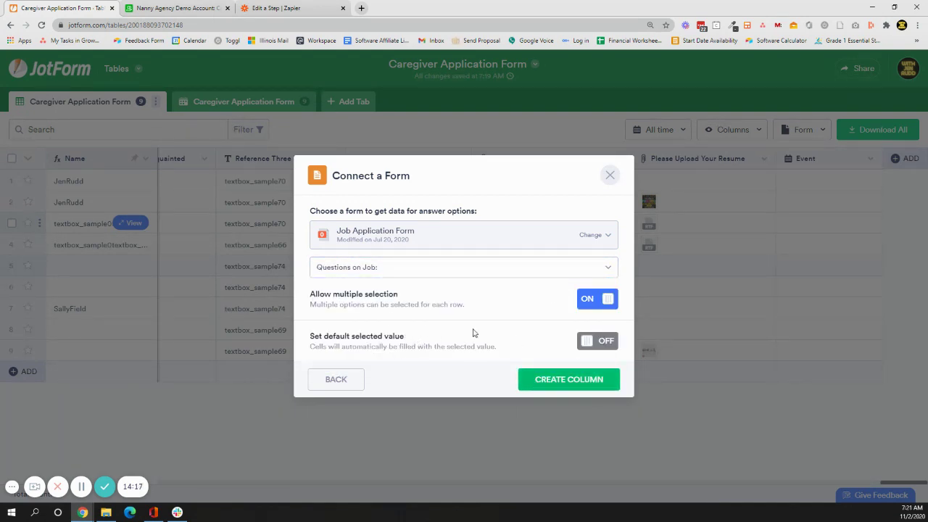
pyautogui.click(546, 381)
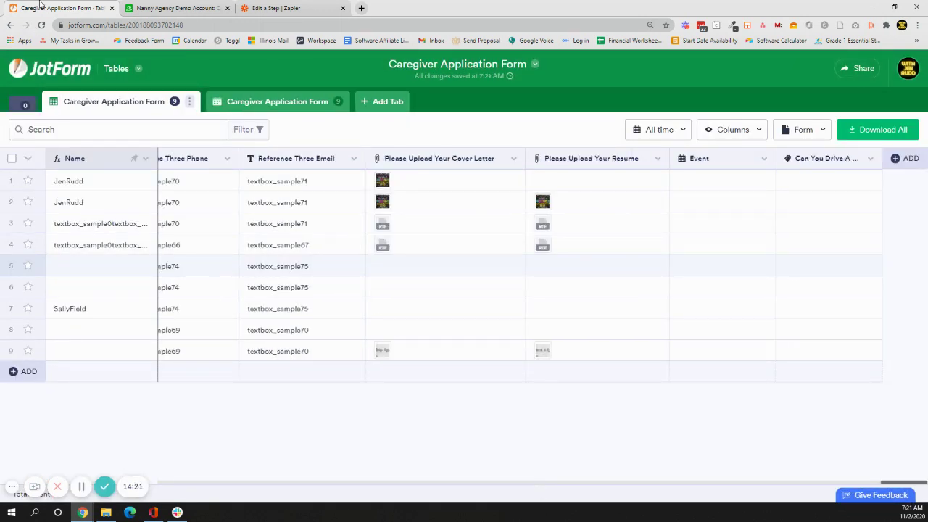
# Open My Forms in a new browser tab and show more actions for Job Application Form.
pyautogui.rightClick(65, 70)
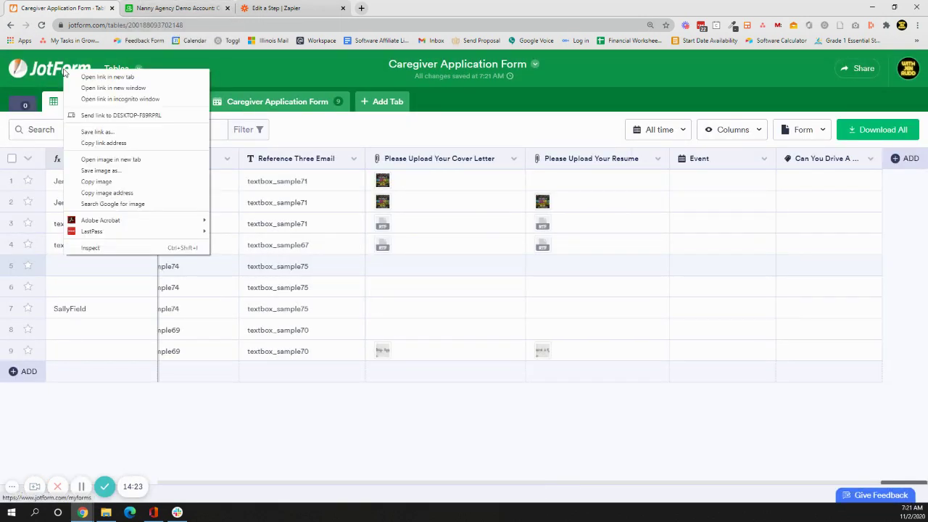
pyautogui.click(105, 77)
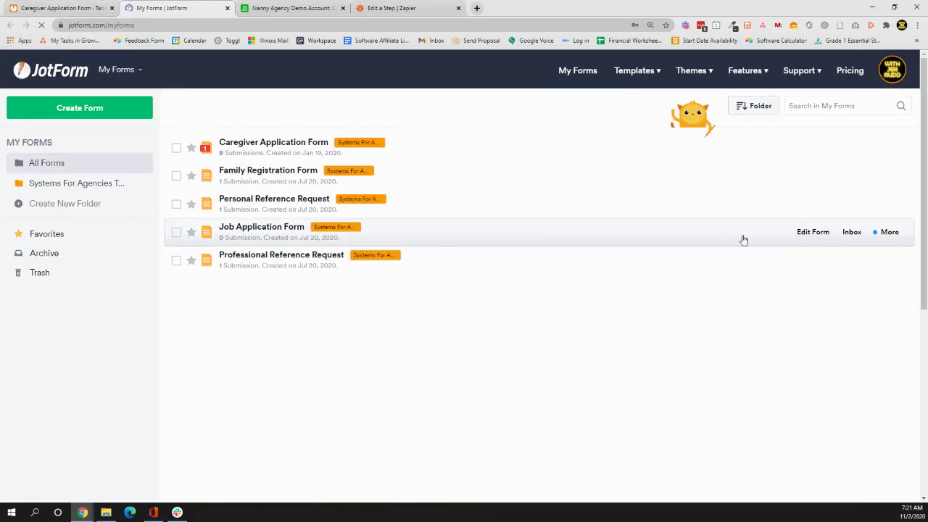
pyautogui.click(889, 233)
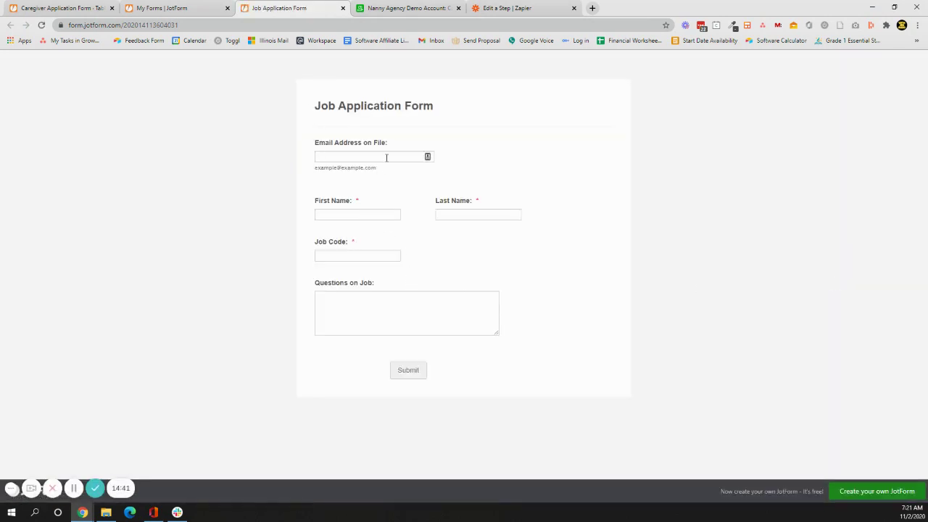
# Enter the applicant's email, first and last name, and job code 56565, then submit.
pyautogui.click(385, 157)
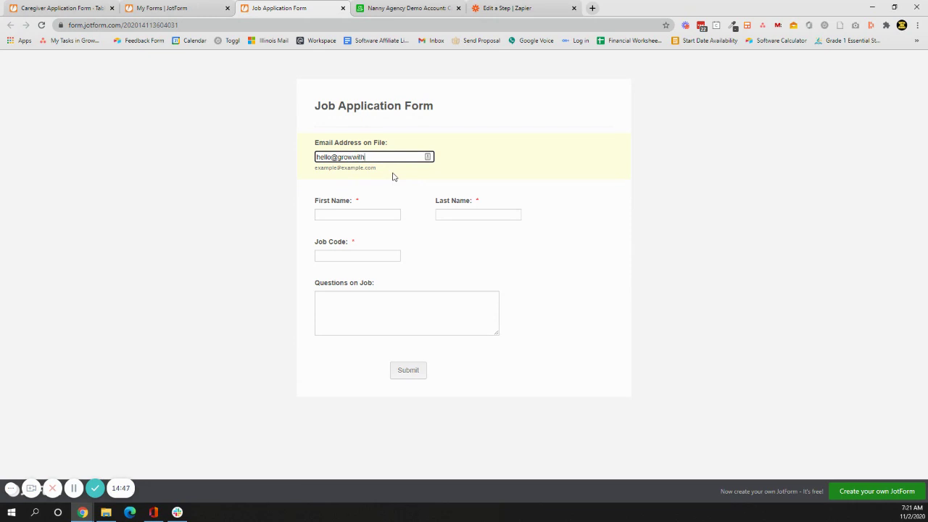
pyautogui.press('Tab')
pyautogui.press('Tab')
pyautogui.press('Tab')
pyautogui.write('56565')
pyautogui.press('Tab')
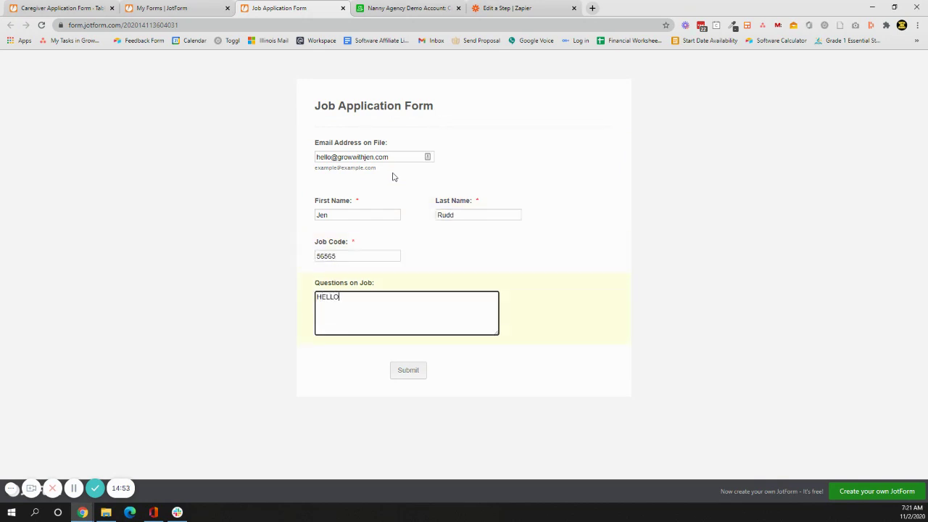
pyautogui.click(409, 370)
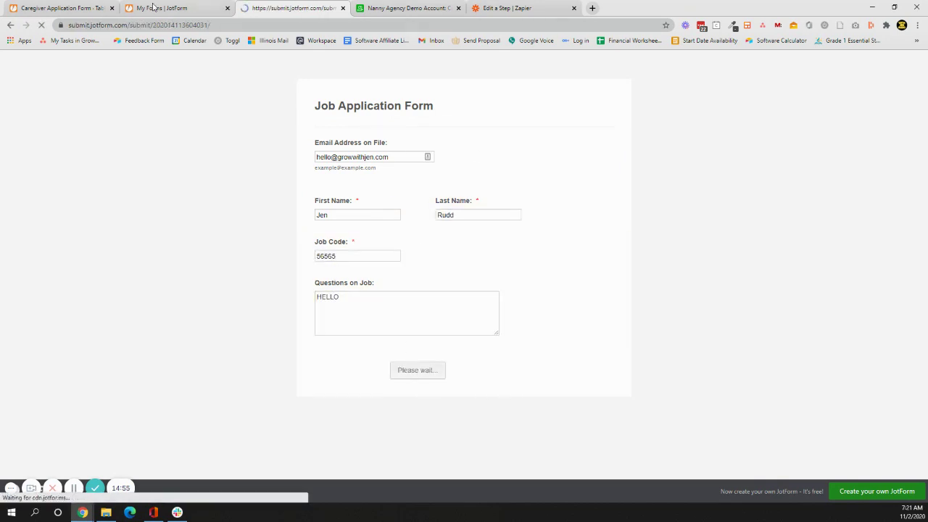
# Switch back to the Caregiver Application Form table and scroll across its columns.
pyautogui.click(62, 8)
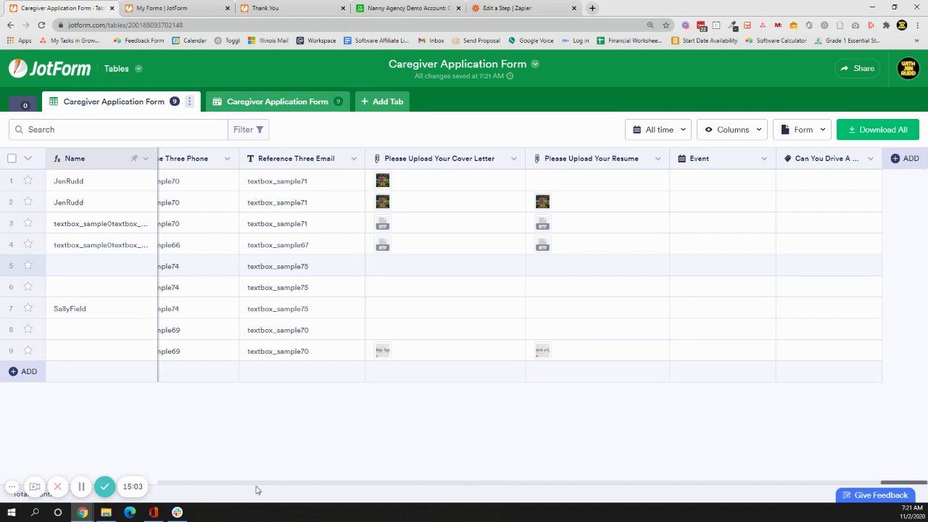
pyautogui.click(278, 241)
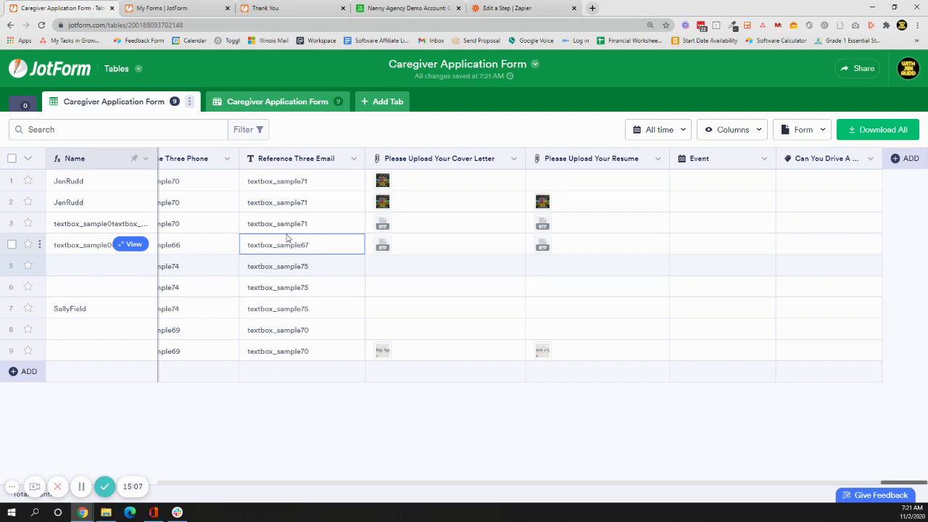
pyautogui.hscroll(-3, 286, 238)
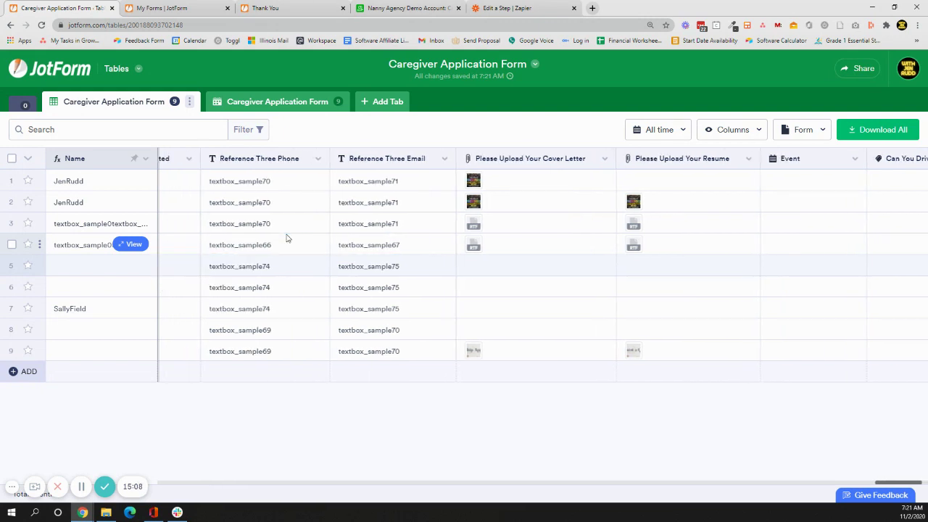
pyautogui.hscroll(-5, 286, 238)
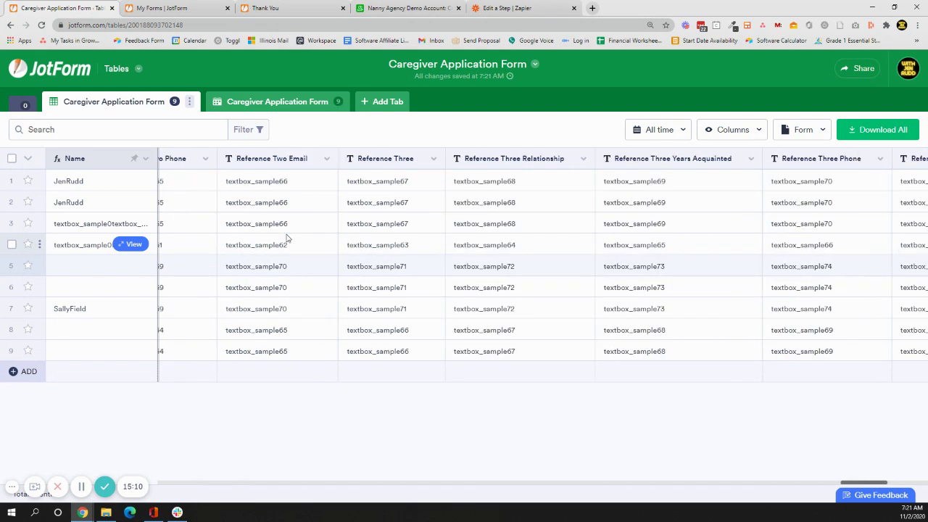
pyautogui.hscroll(-5, 287, 238)
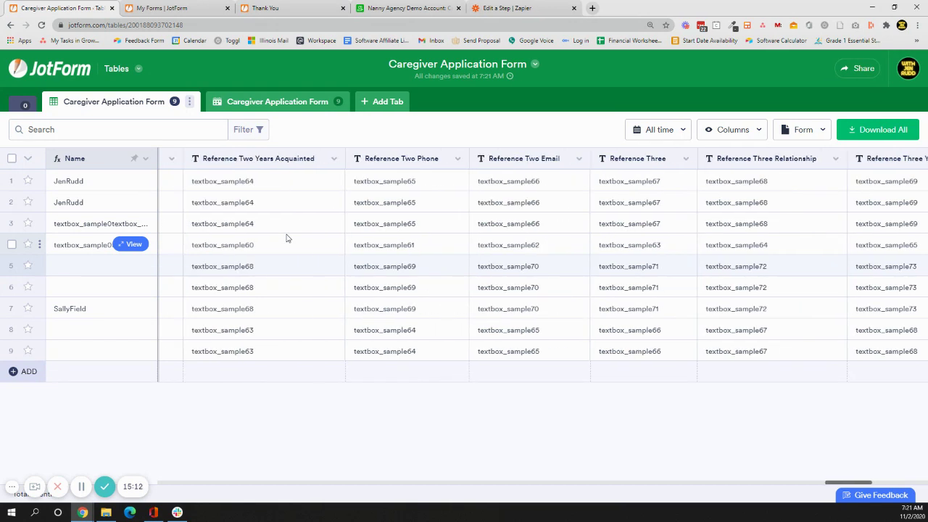
pyautogui.hscroll(-1, 400, 486)
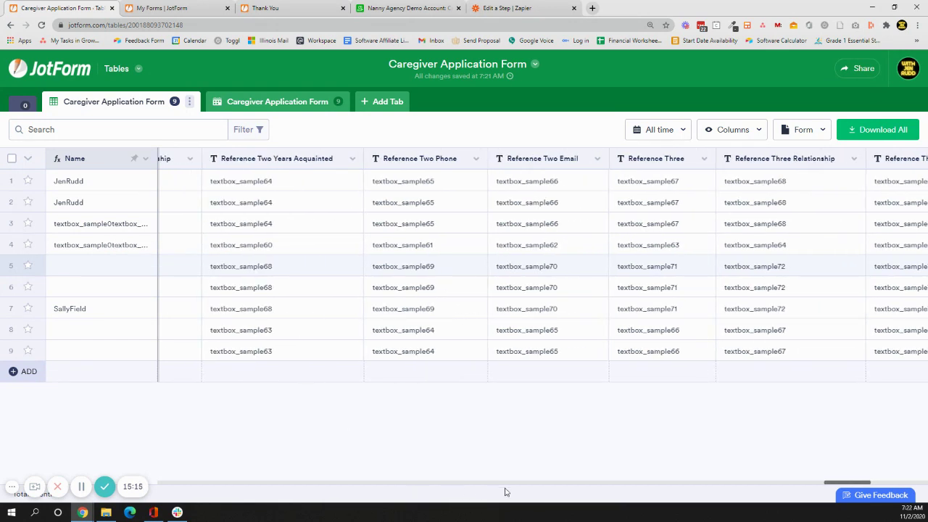
pyautogui.hscroll(3, 892, 487)
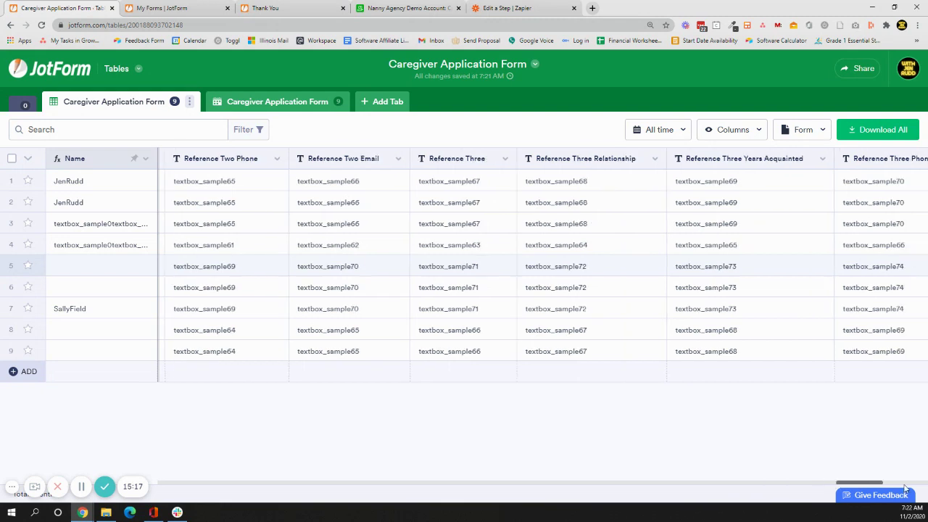
pyautogui.hscroll(5, 906, 490)
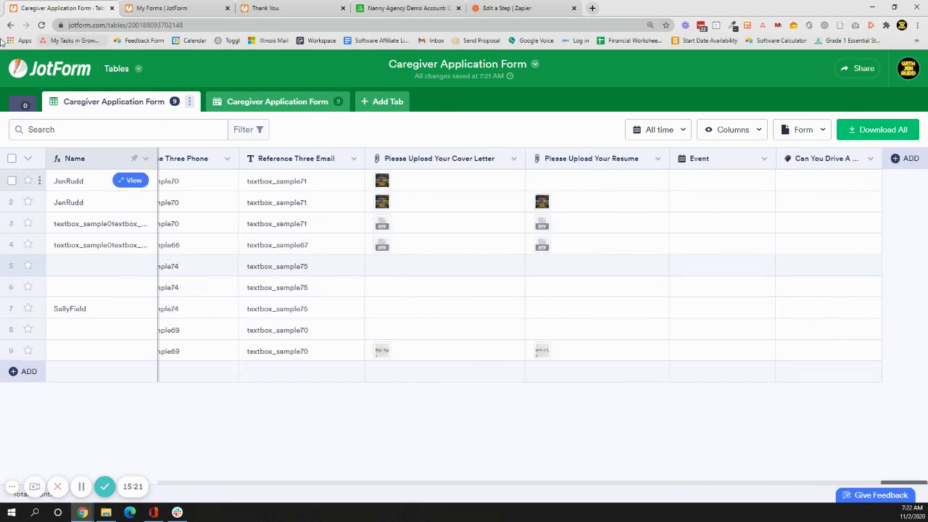
# Reload the table, check the Can You Drive A Car? column, and toggle between calendar and table tabs.
pyautogui.click(41, 24)
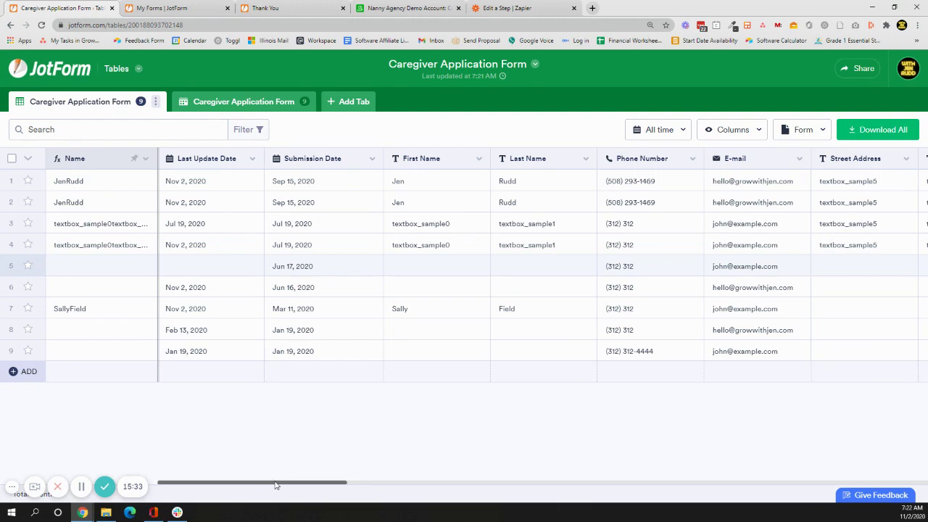
pyautogui.moveTo(276, 486); pyautogui.dragTo(927, 479)
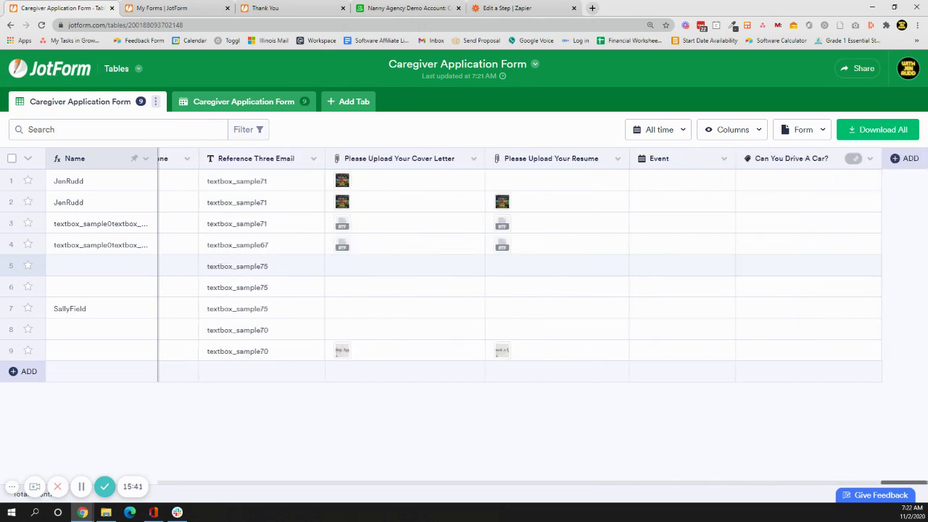
pyautogui.click(755, 353)
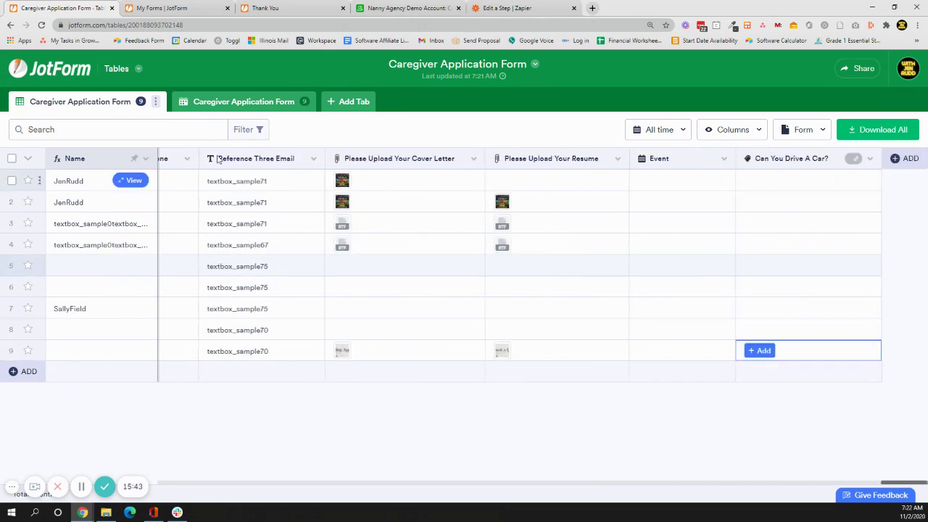
pyautogui.click(274, 102)
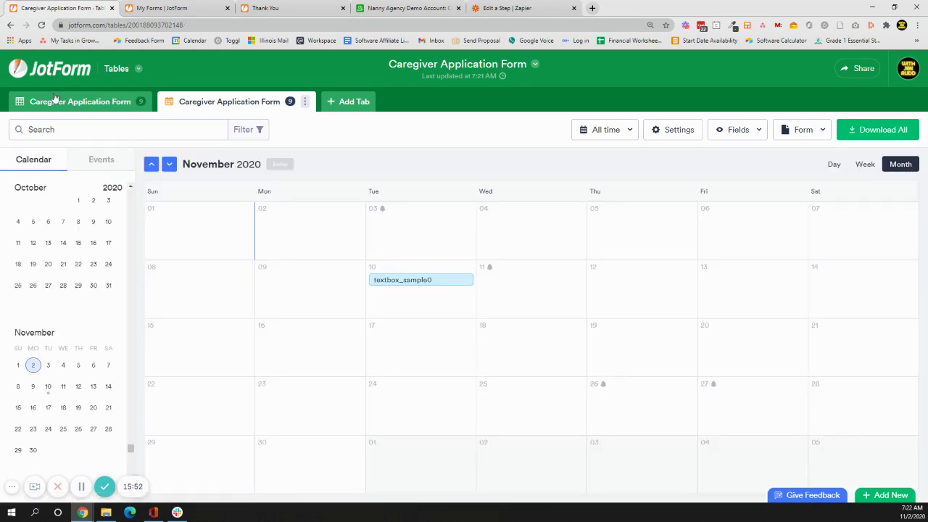
pyautogui.click(54, 106)
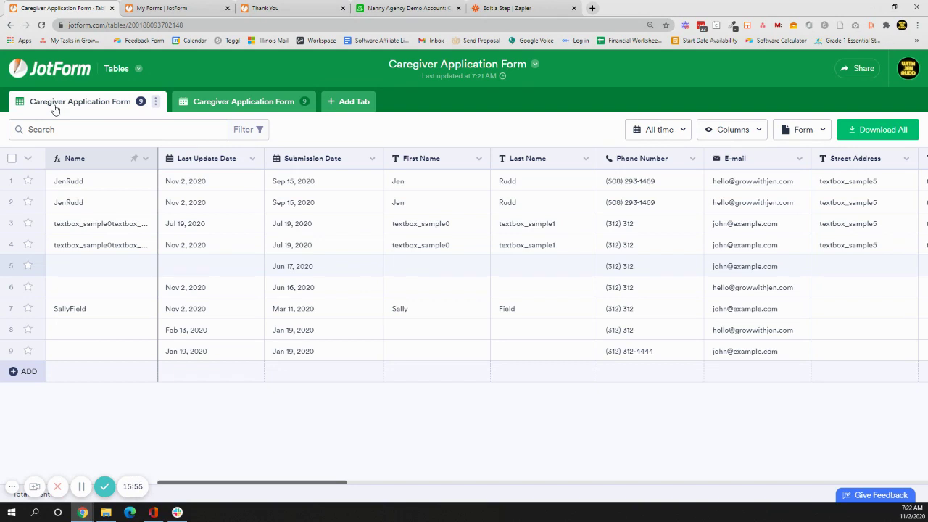
pyautogui.moveTo(317, 483); pyautogui.dragTo(360, 483)
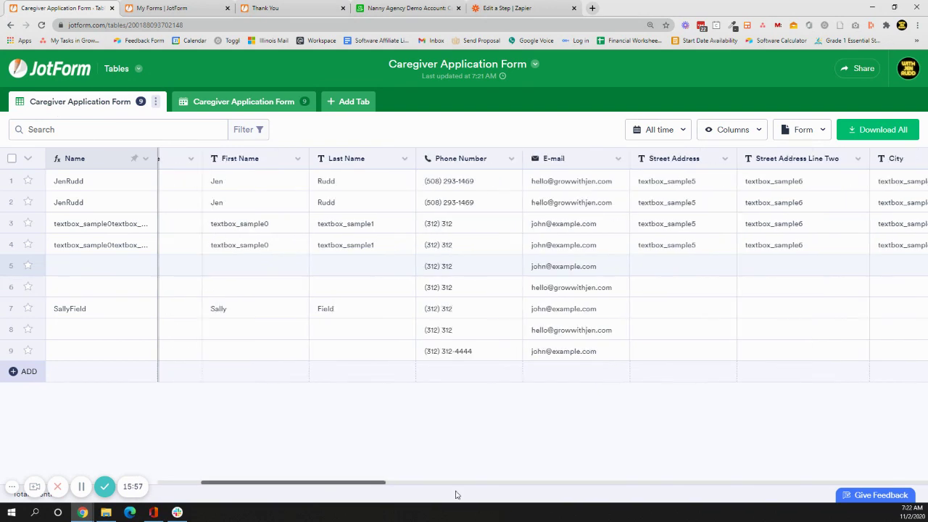
pyautogui.moveTo(478, 496); pyautogui.dragTo(912, 473)
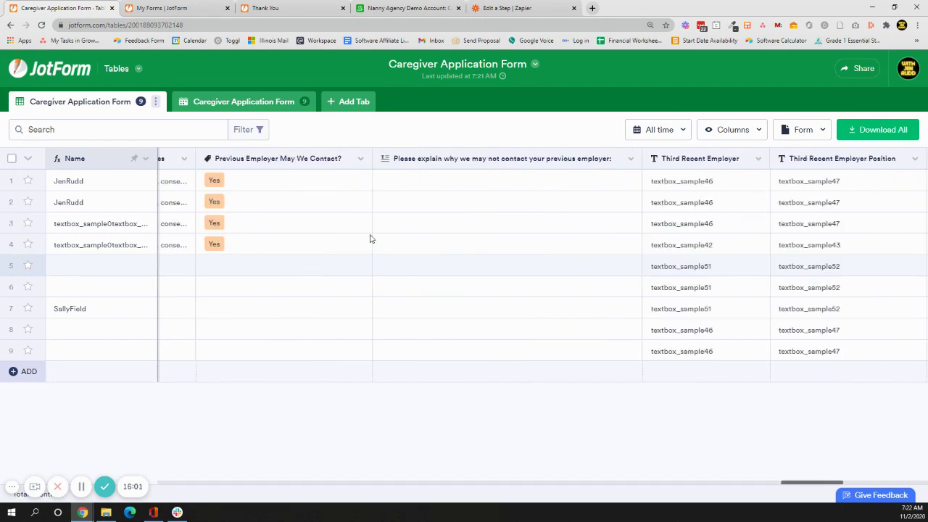
# Start a new table view tab connected to the Job Application Form.
pyautogui.click(368, 100)
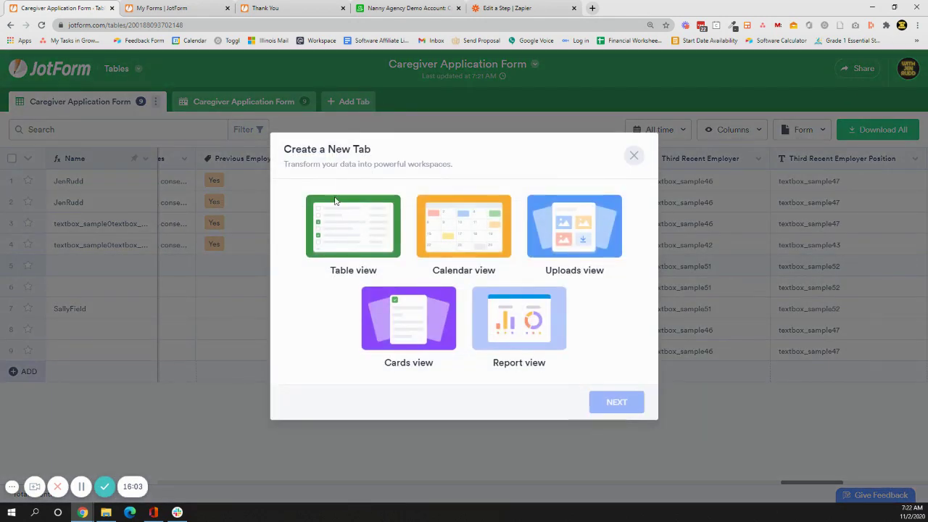
pyautogui.click(336, 203)
pyautogui.click(616, 402)
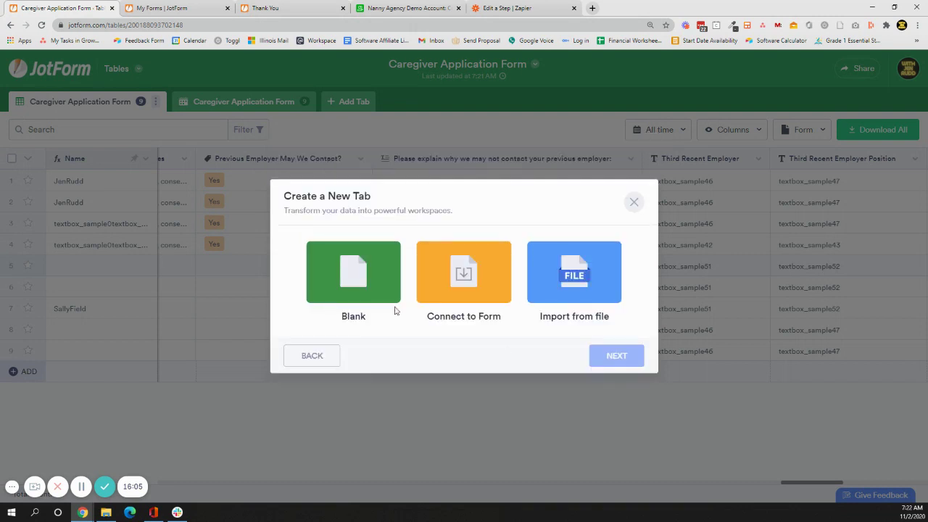
pyautogui.click(481, 285)
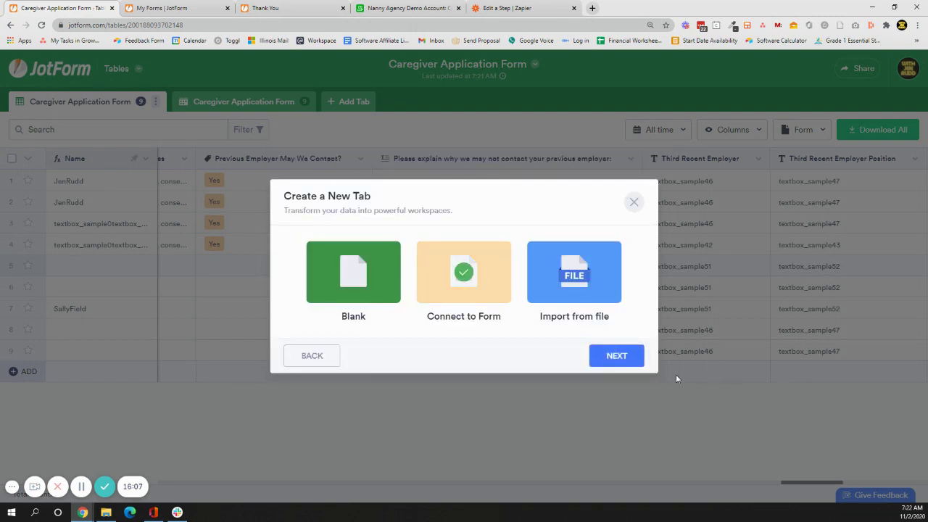
pyautogui.click(622, 366)
pyautogui.click(384, 272)
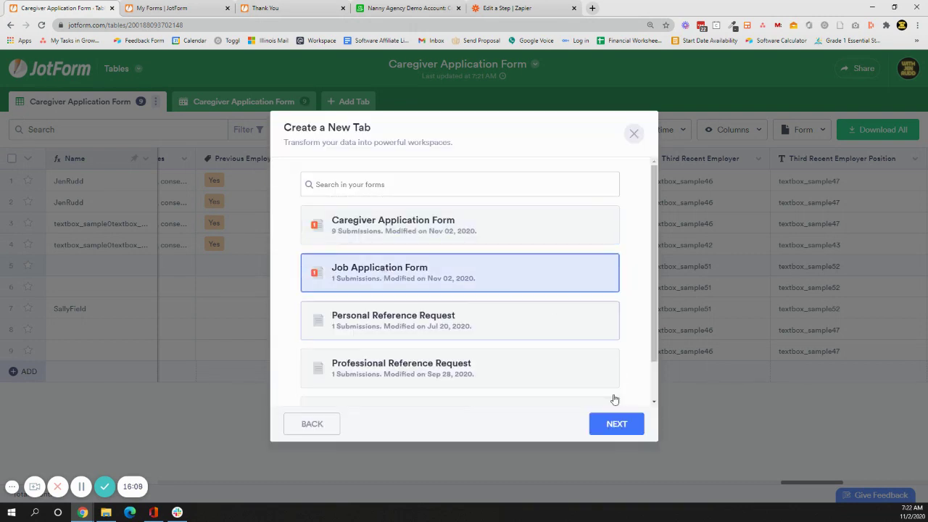
pyautogui.click(633, 424)
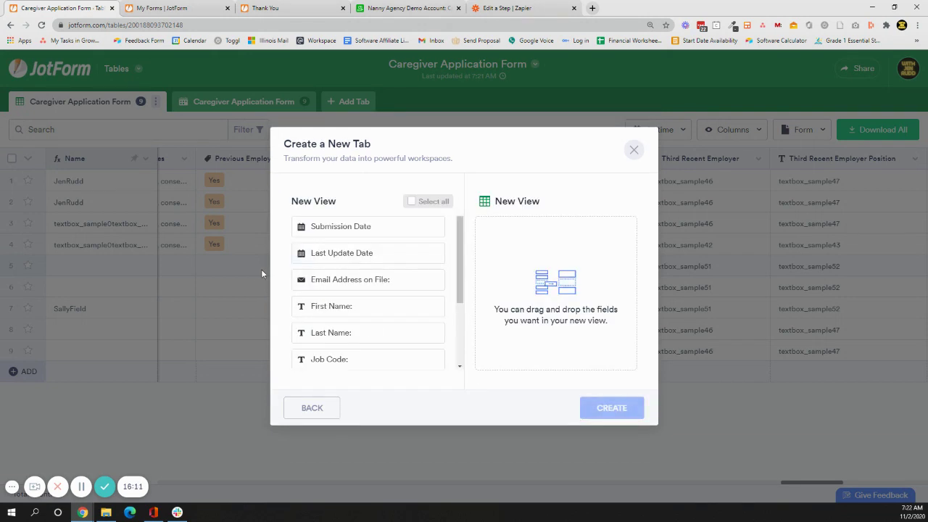
# Include all of the form's fields and create the tab showing its one submission.
pyautogui.click(430, 203)
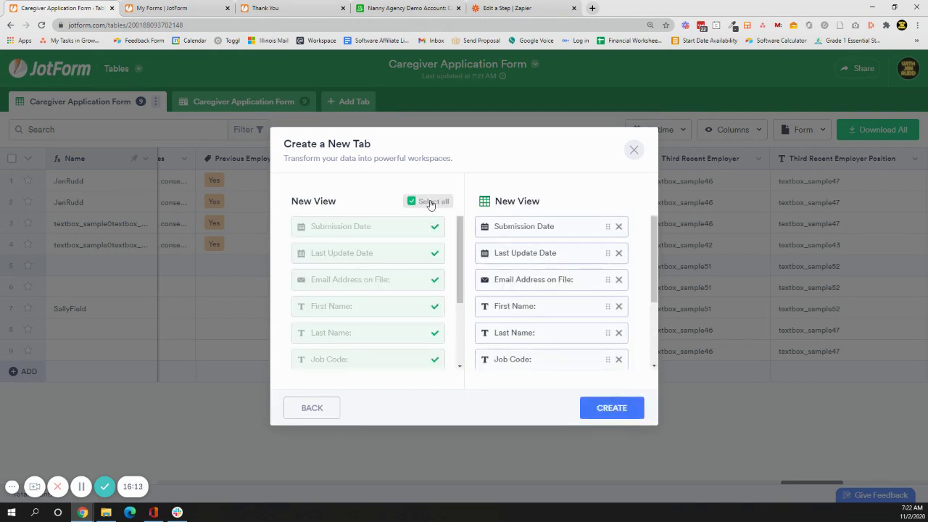
pyautogui.click(430, 203)
pyautogui.click(439, 200)
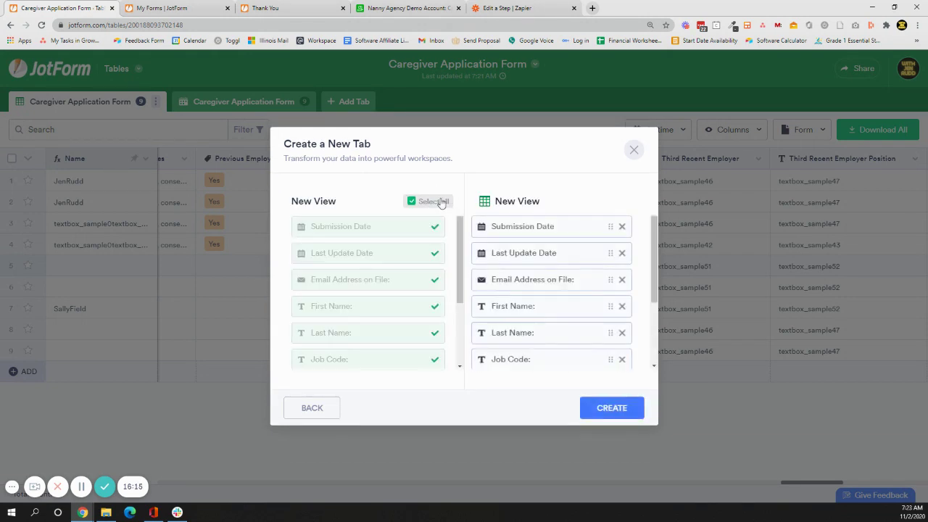
pyautogui.scroll(-3, 624, 334)
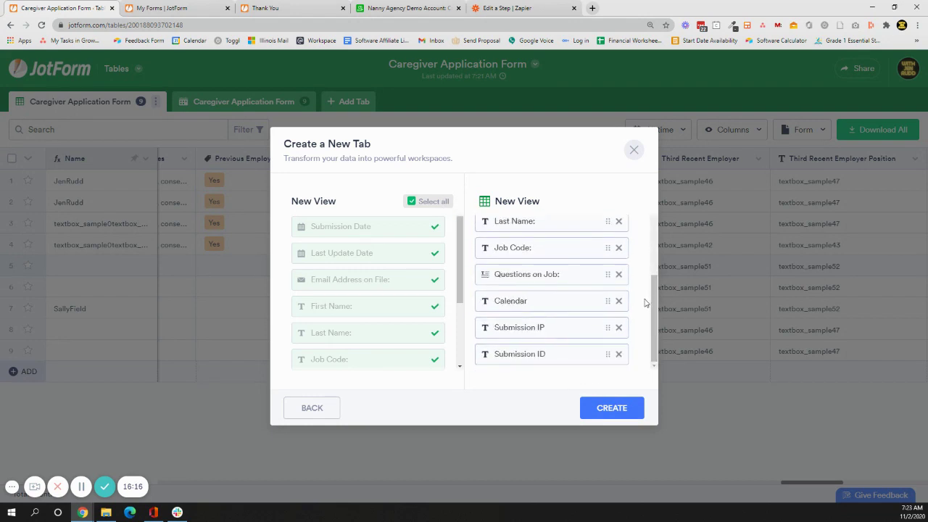
pyautogui.click(612, 408)
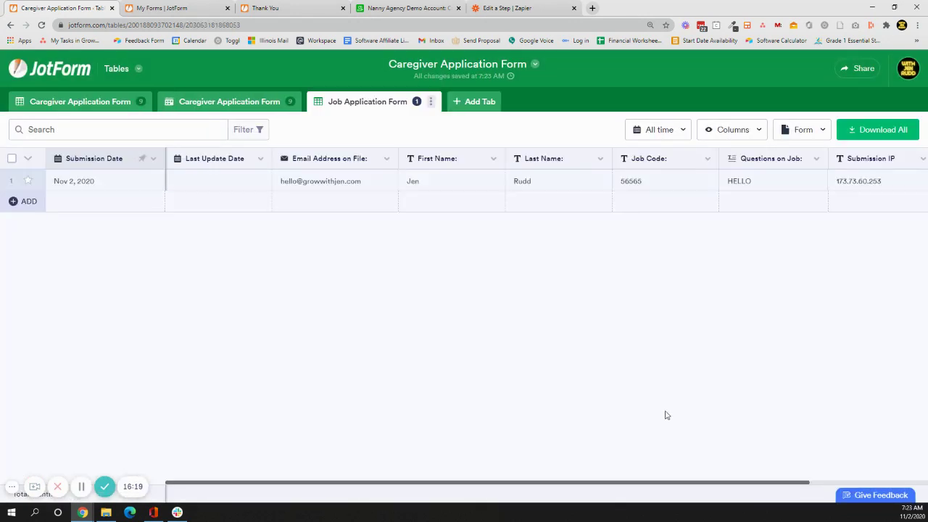
pyautogui.moveTo(645, 483); pyautogui.dragTo(439, 491)
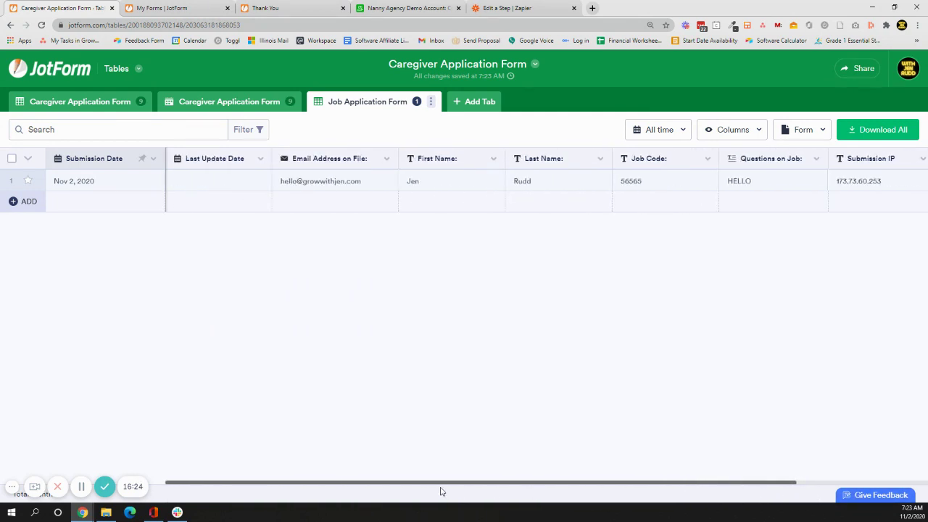
# Return to the first Caregiver Application Form tab and scroll right to the Can You Drive A Car? column.
pyautogui.click(124, 107)
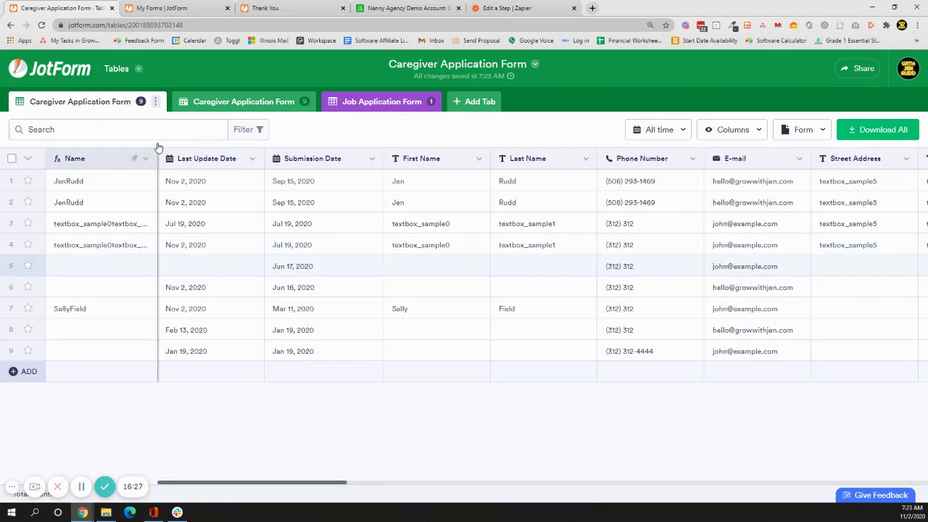
pyautogui.hscroll(4, 616, 493)
pyautogui.hscroll(15, 793, 496)
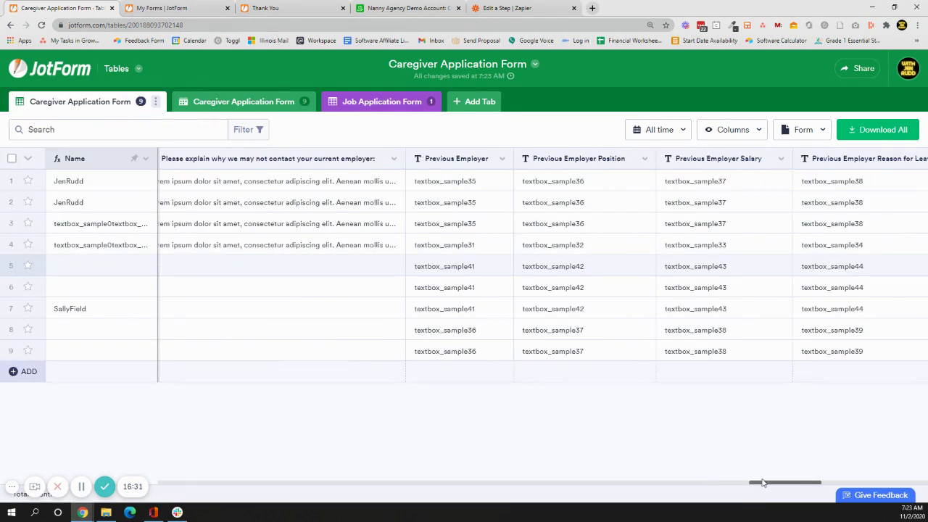
pyautogui.moveTo(772, 485); pyautogui.dragTo(903, 485)
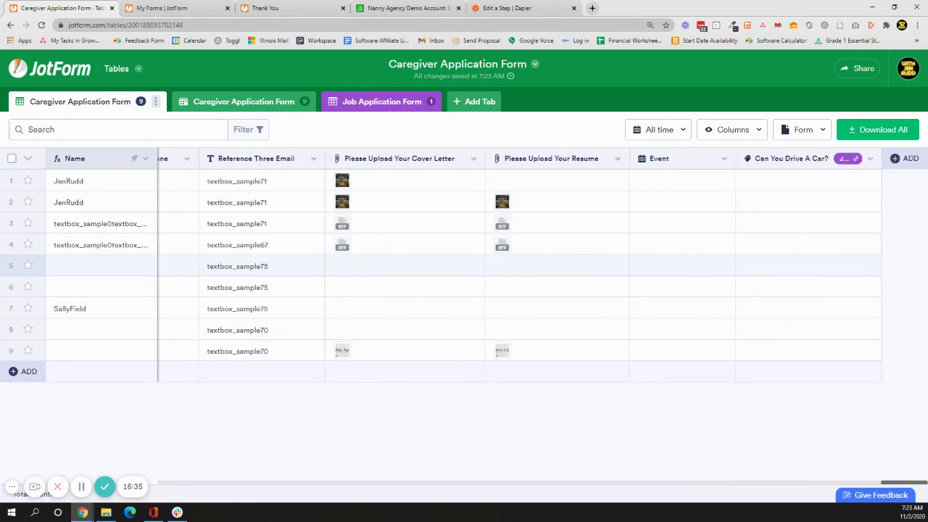
pyautogui.click(846, 162)
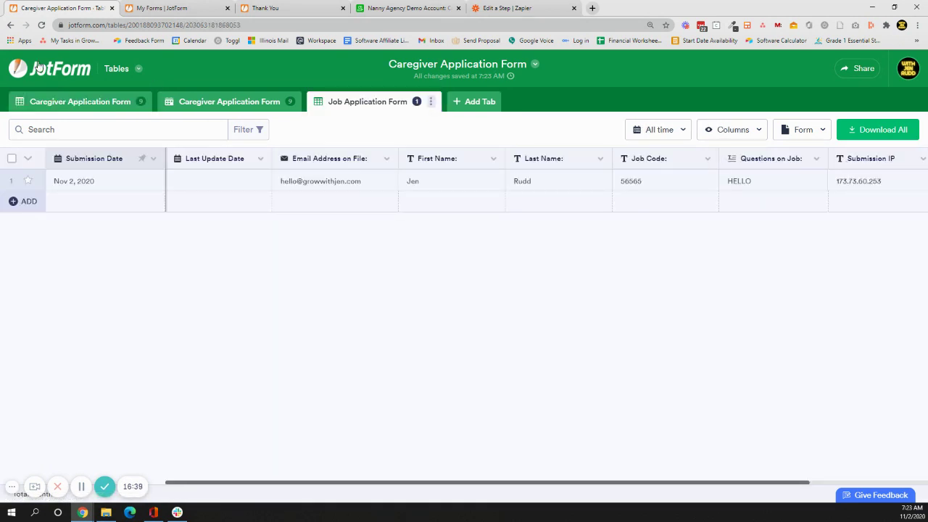
pyautogui.click(75, 103)
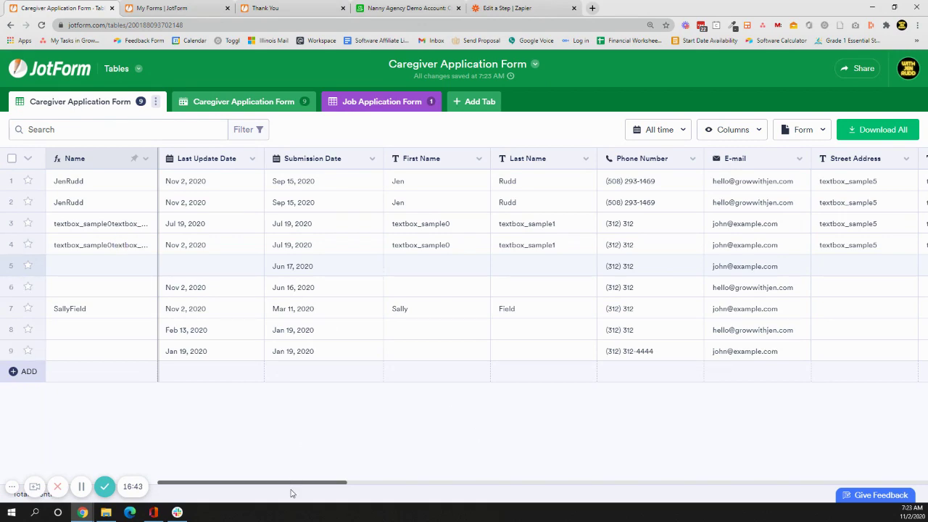
pyautogui.moveTo(296, 484); pyautogui.dragTo(917, 491)
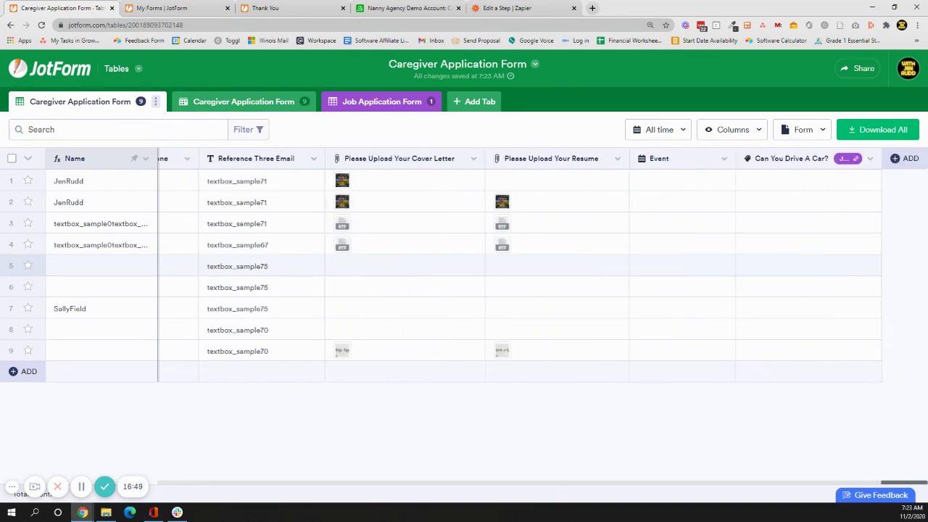
# Link HELLO to row 2's Can You Drive A Car? cell.
pyautogui.click(783, 356)
pyautogui.click(754, 266)
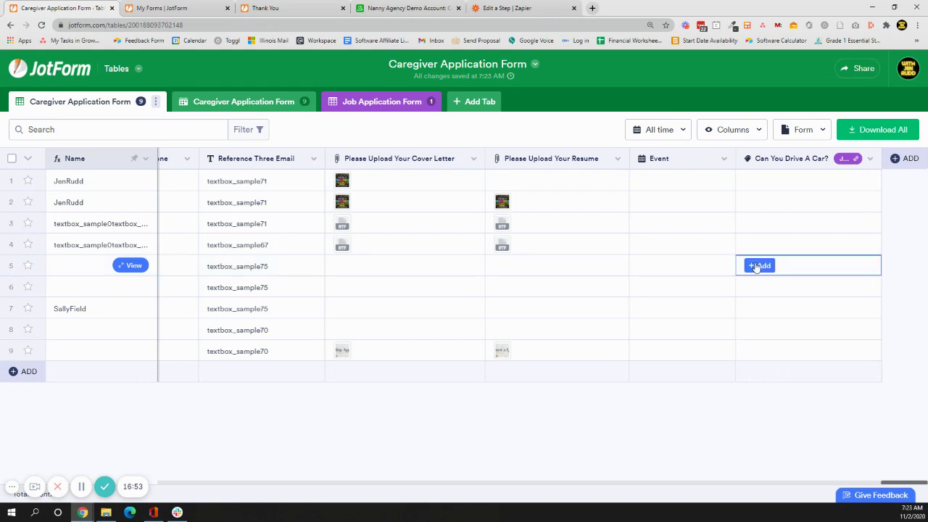
pyautogui.click(747, 206)
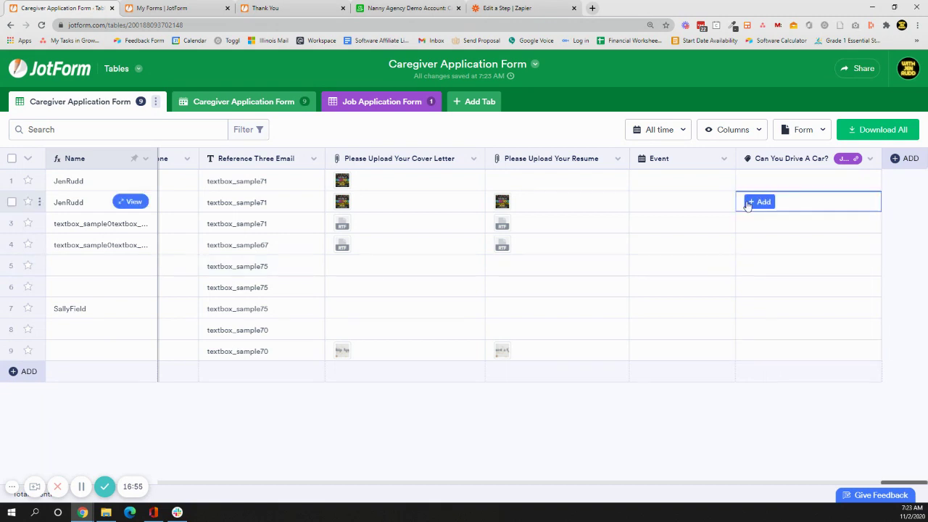
pyautogui.click(747, 206)
pyautogui.click(767, 227)
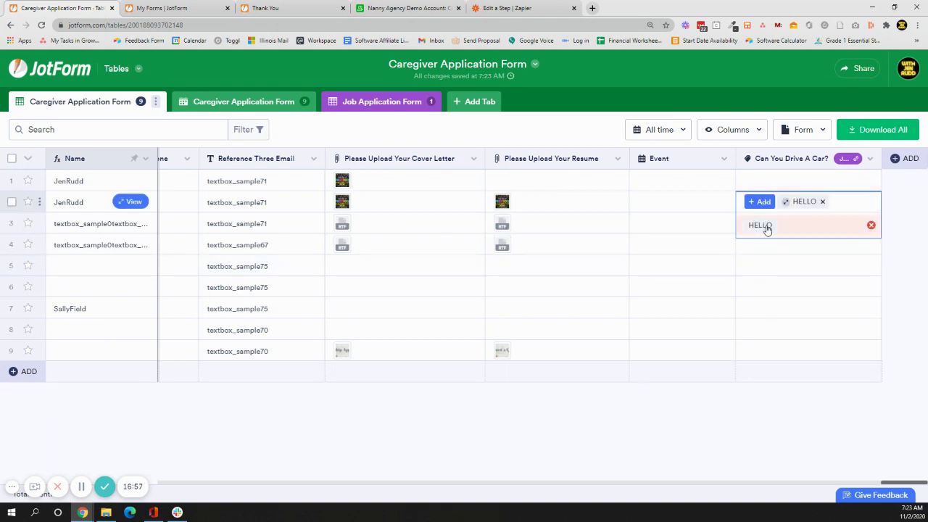
pyautogui.click(914, 236)
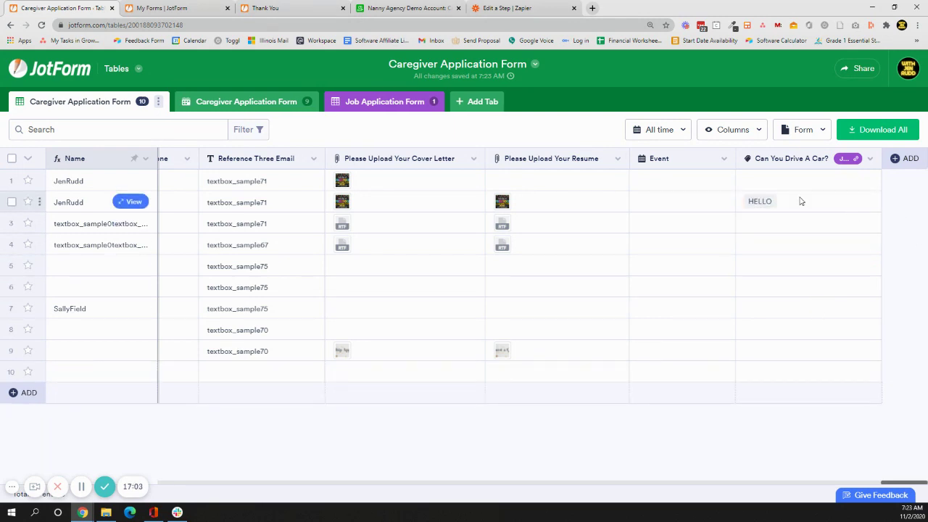
pyautogui.click(754, 200)
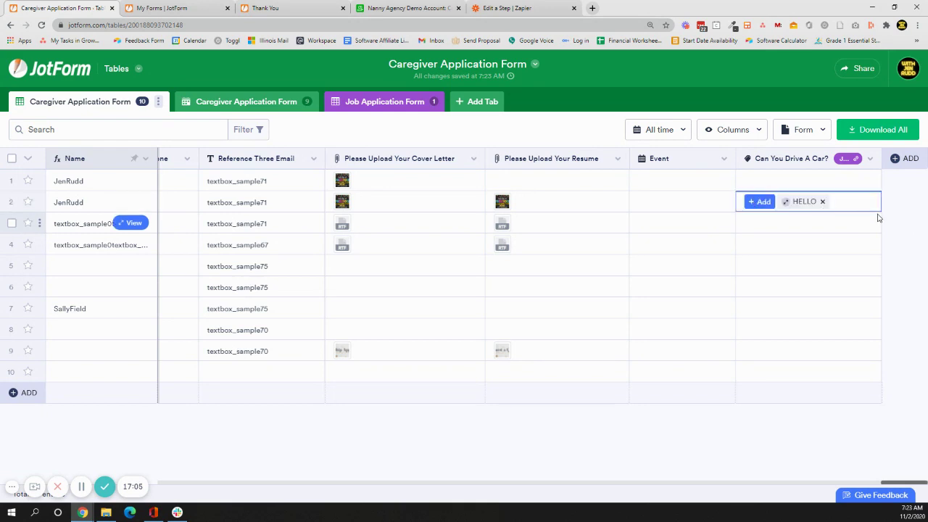
pyautogui.click(771, 186)
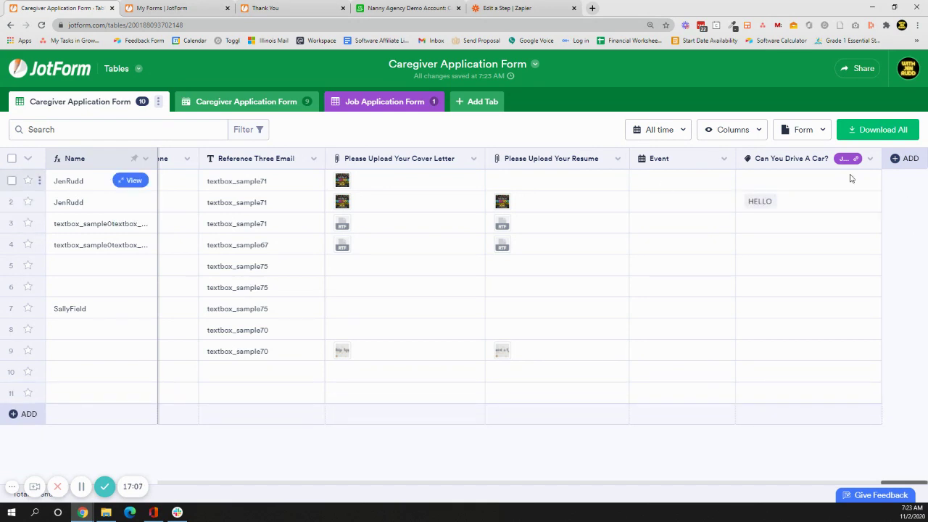
# Link HELLO to row 1's Can You Drive A Car? cell, leaving rows 6 and 9 unchanged.
pyautogui.click(729, 180)
pyautogui.click(752, 183)
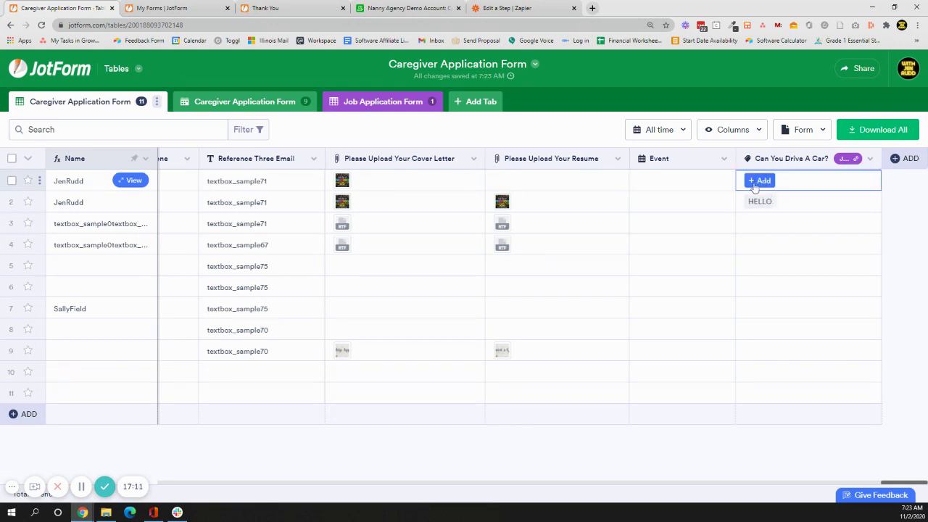
pyautogui.click(756, 185)
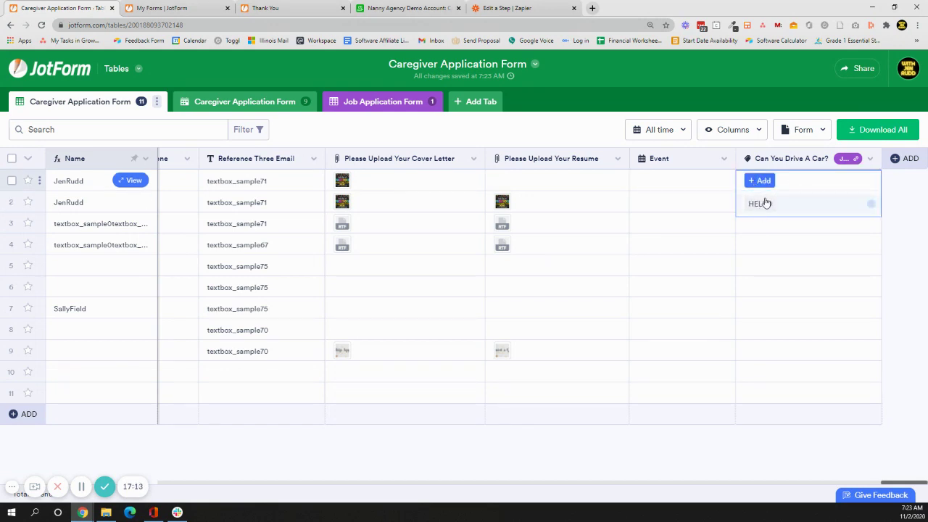
pyautogui.click(761, 209)
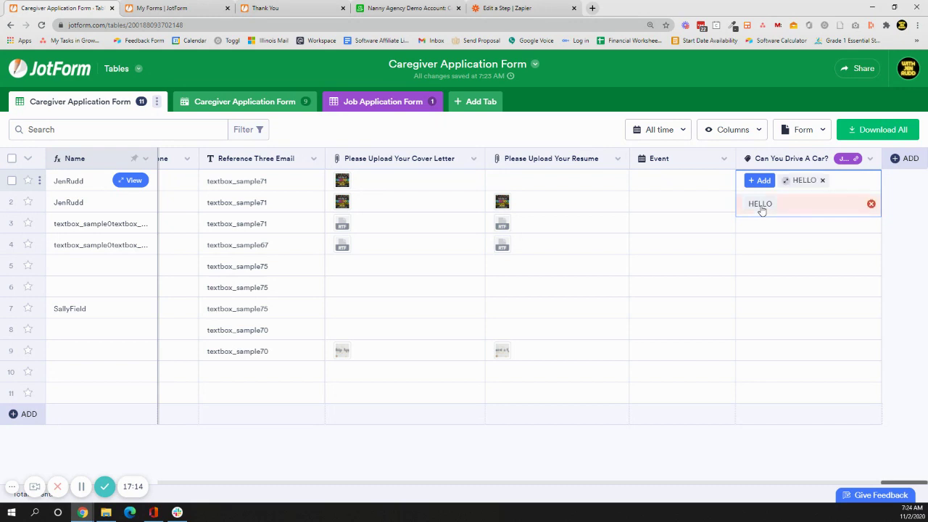
pyautogui.click(754, 290)
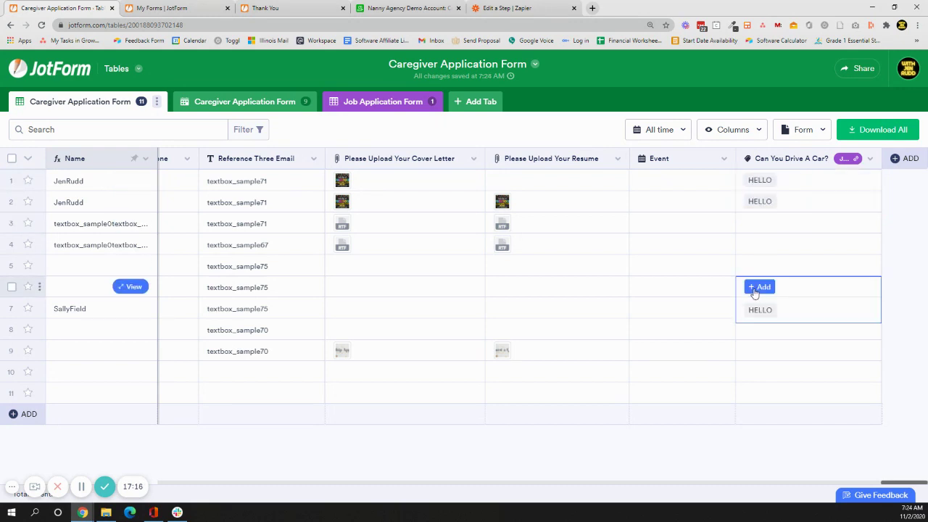
pyautogui.click(760, 348)
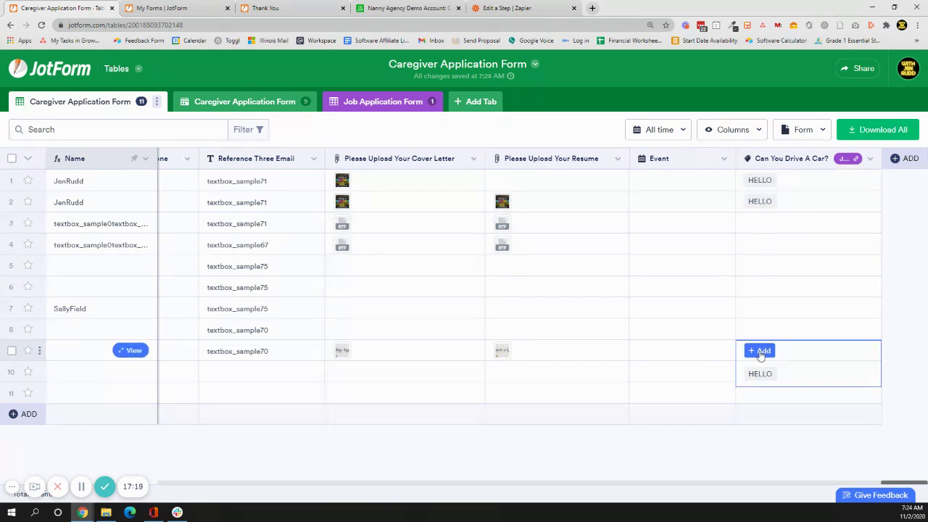
pyautogui.click(767, 400)
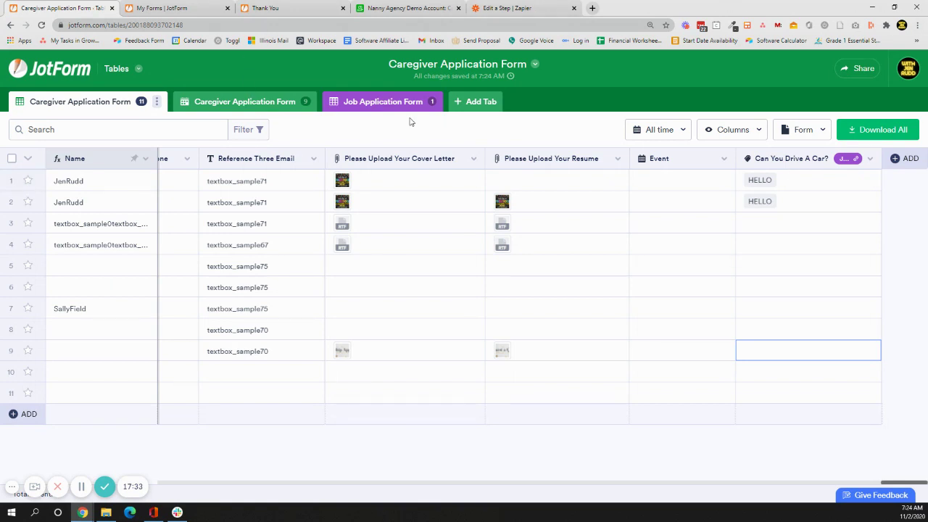
# Add a Job Application Form row with a sample e-mail address and 'What's up' in Questions on Job.
pyautogui.click(397, 97)
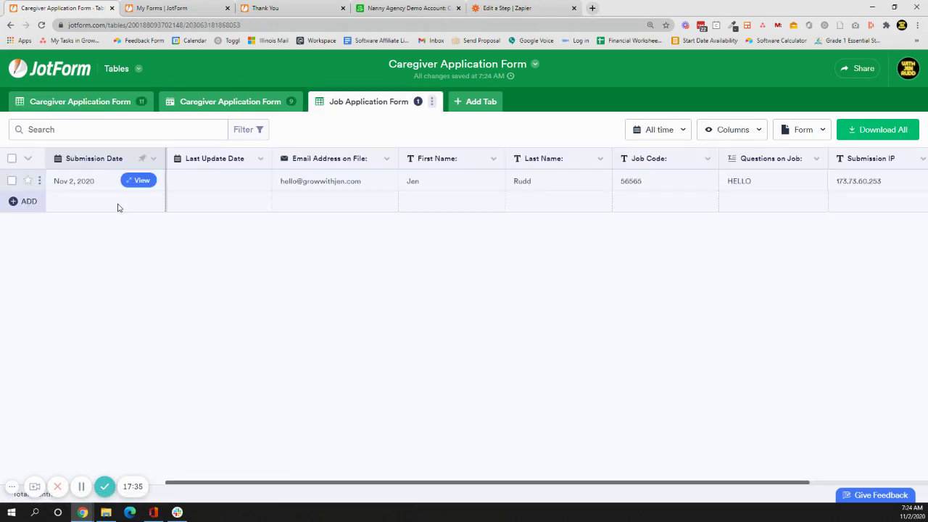
pyautogui.click(14, 201)
pyautogui.click(343, 203)
pyautogui.write('hel')
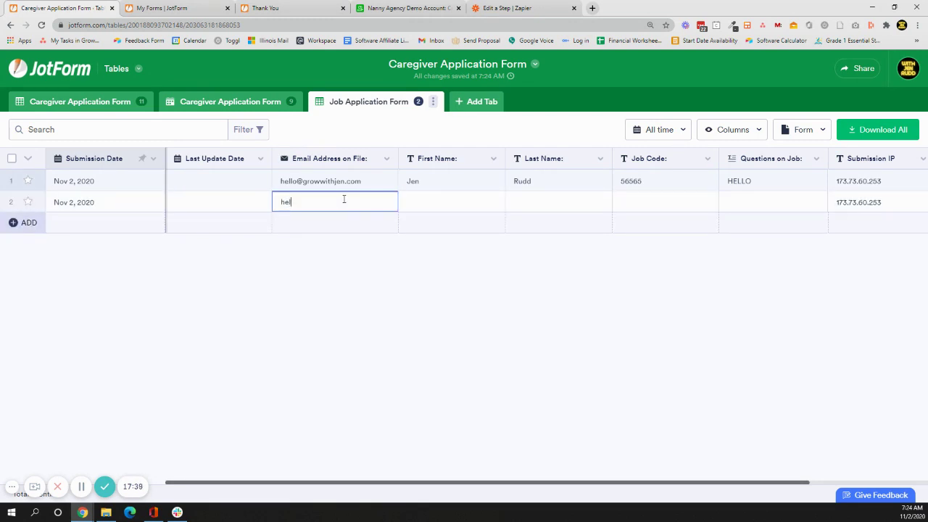
pyautogui.press('BackSpace')
pyautogui.press('BackSpace')
pyautogui.write('ello@example.com')
pyautogui.press('Tab')
pyautogui.press('Tab')
pyautogui.press('Tab')
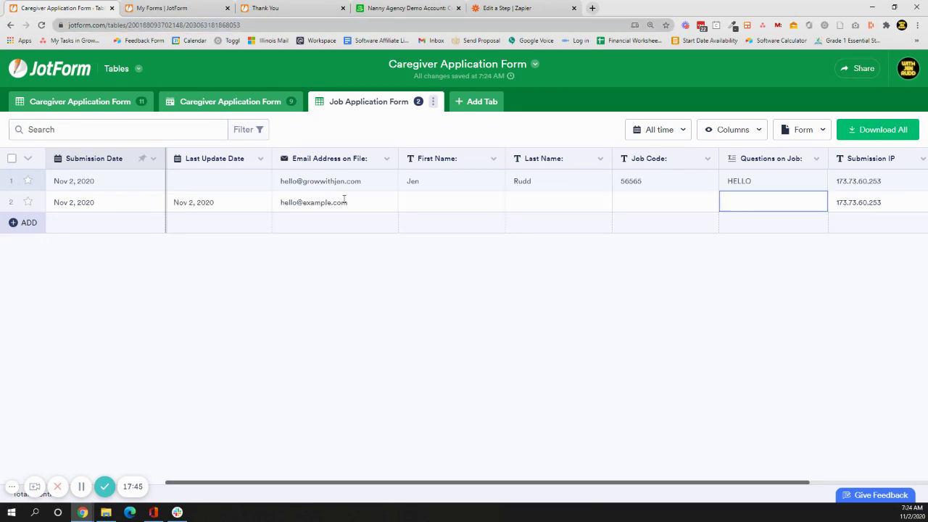
pyautogui.press('Tab')
pyautogui.write("What's up")
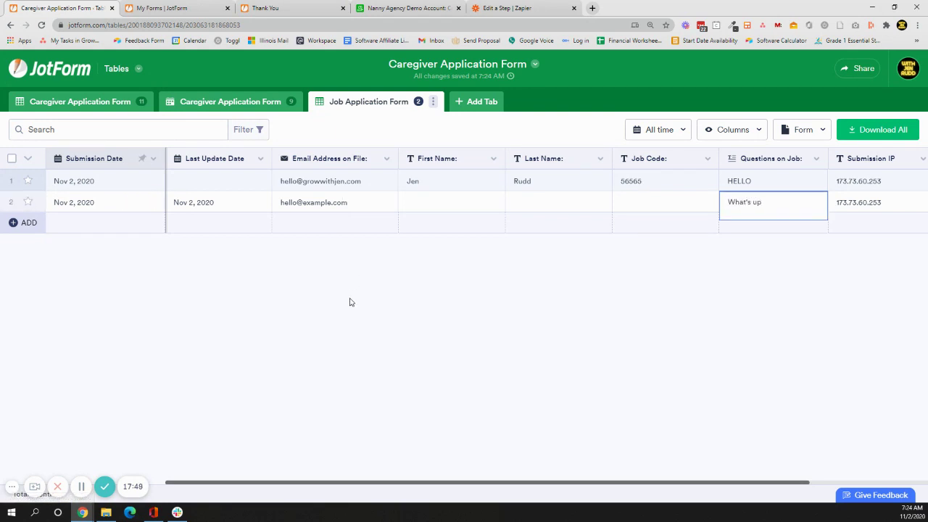
pyautogui.click(335, 285)
# Link the What's up job application entry to row 6's Can You Drive A Car? cell.
pyautogui.click(74, 112)
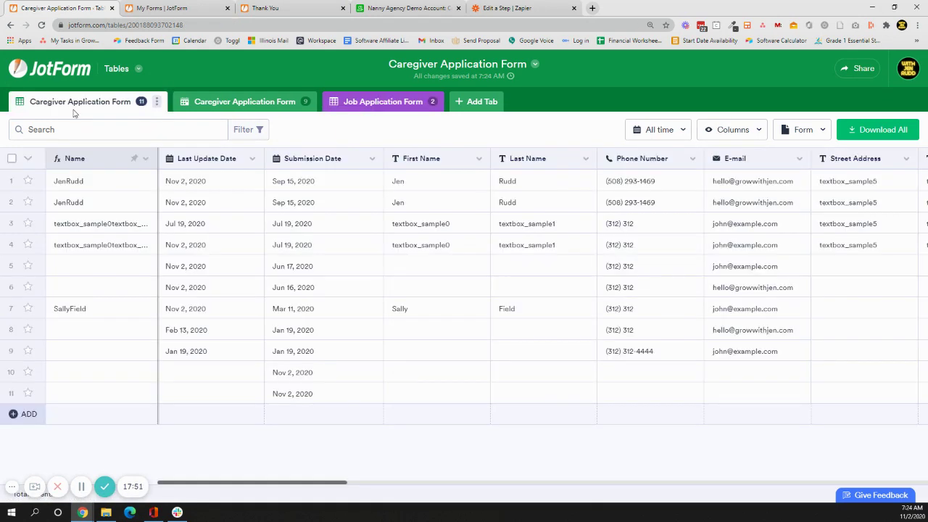
pyautogui.moveTo(295, 486); pyautogui.dragTo(927, 477)
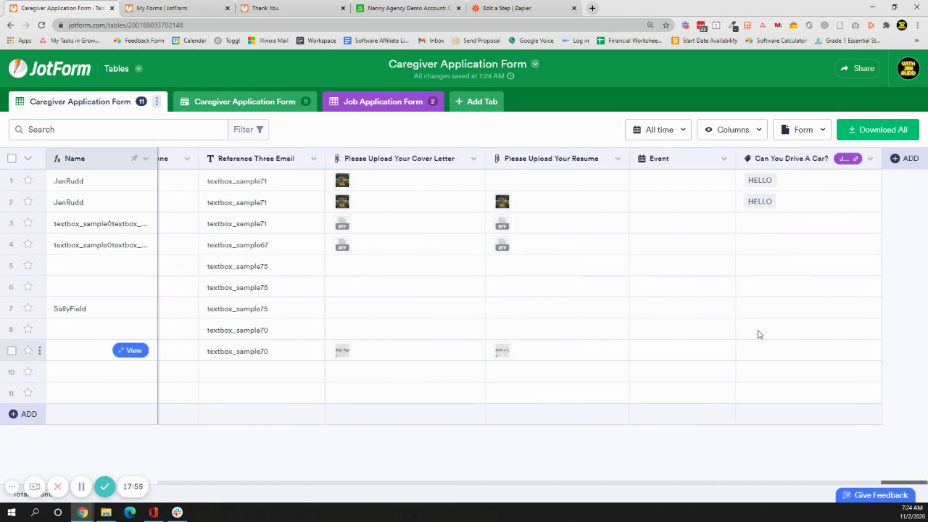
pyautogui.click(754, 286)
pyautogui.click(758, 288)
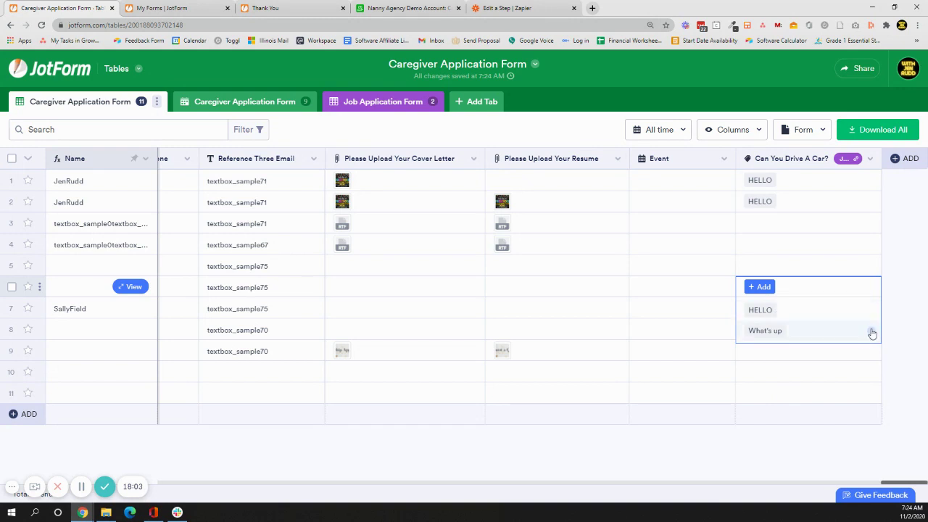
pyautogui.click(871, 331)
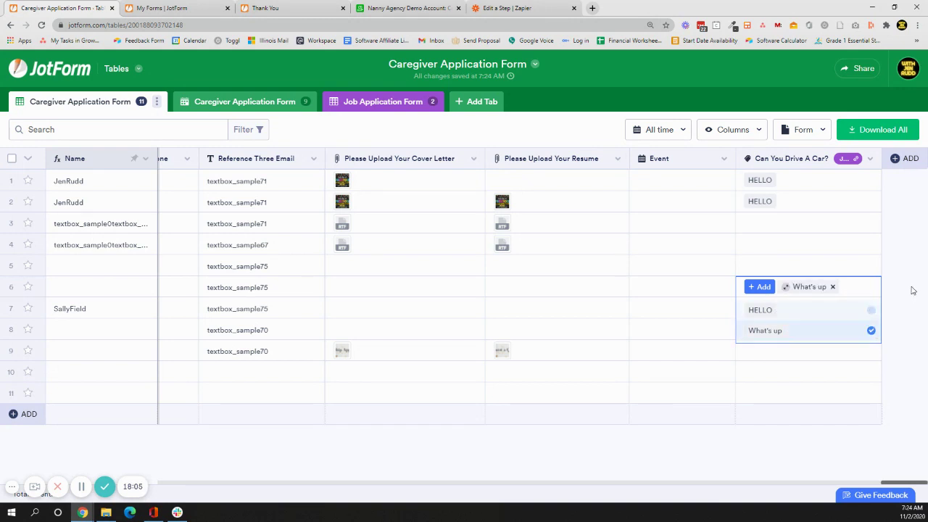
pyautogui.press('Escape')
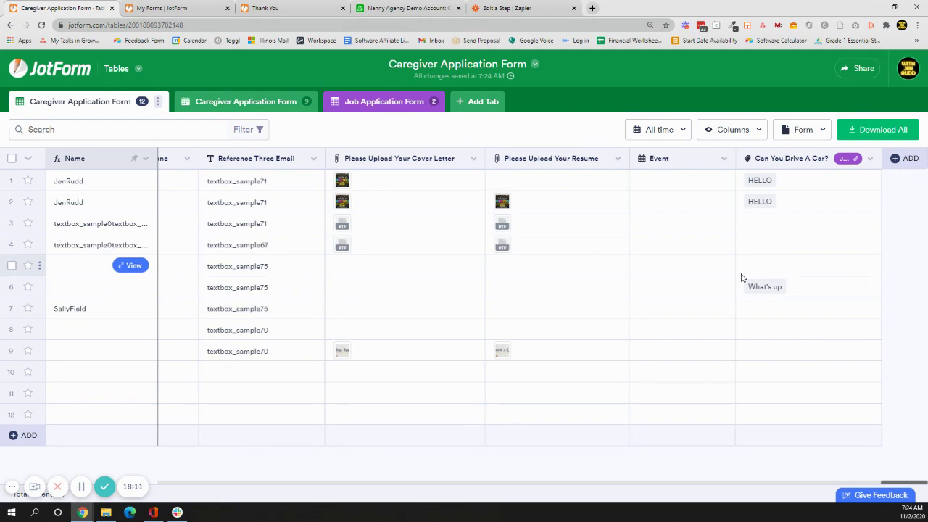
# Confirm JotForm New Submission as the Zapier trigger and select the connected JotForm account.
pyautogui.click(508, 8)
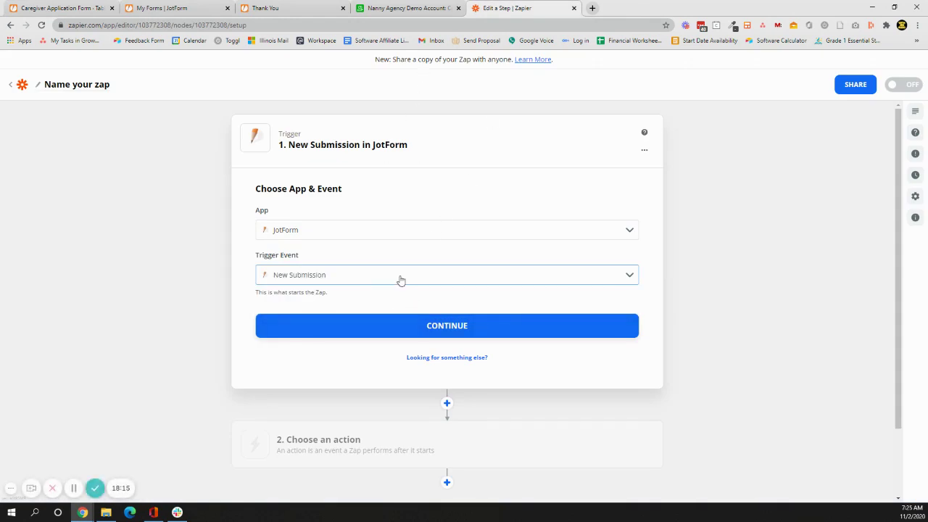
pyautogui.click(447, 334)
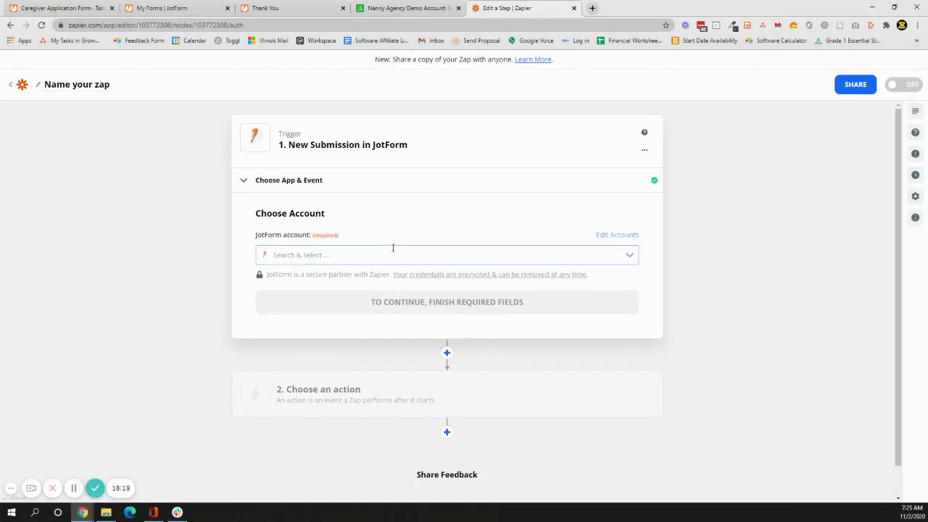
pyautogui.click(386, 255)
pyautogui.click(377, 288)
pyautogui.click(389, 301)
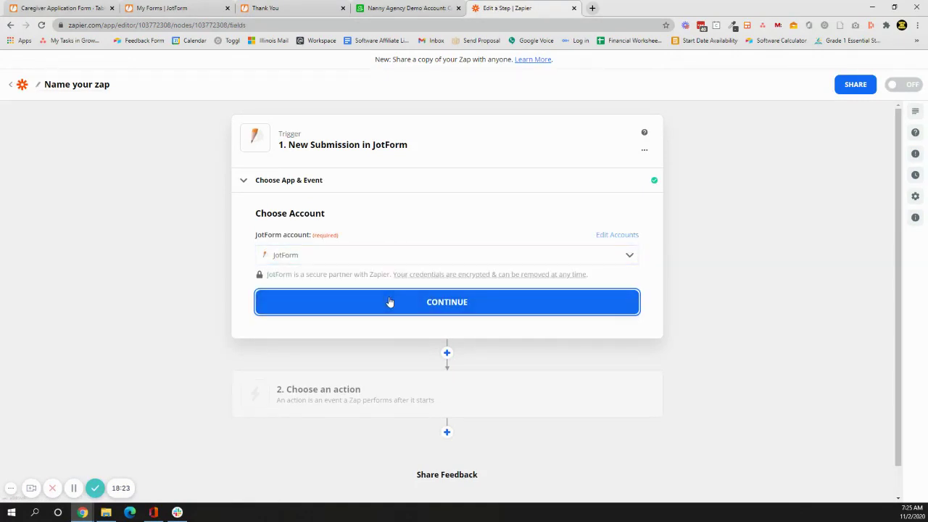
# Set the trigger form to Job Application Form, test it, and continue to the action step.
pyautogui.click(388, 276)
pyautogui.click(381, 375)
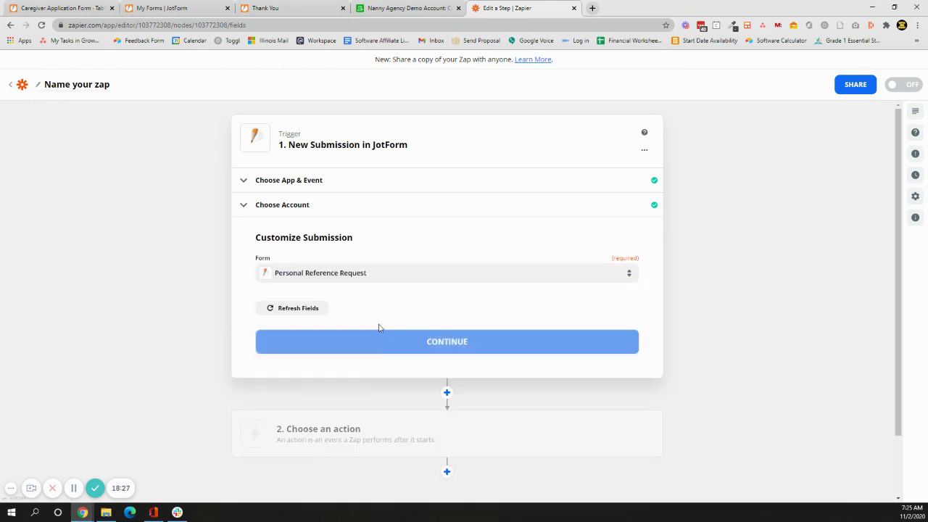
pyautogui.click(388, 269)
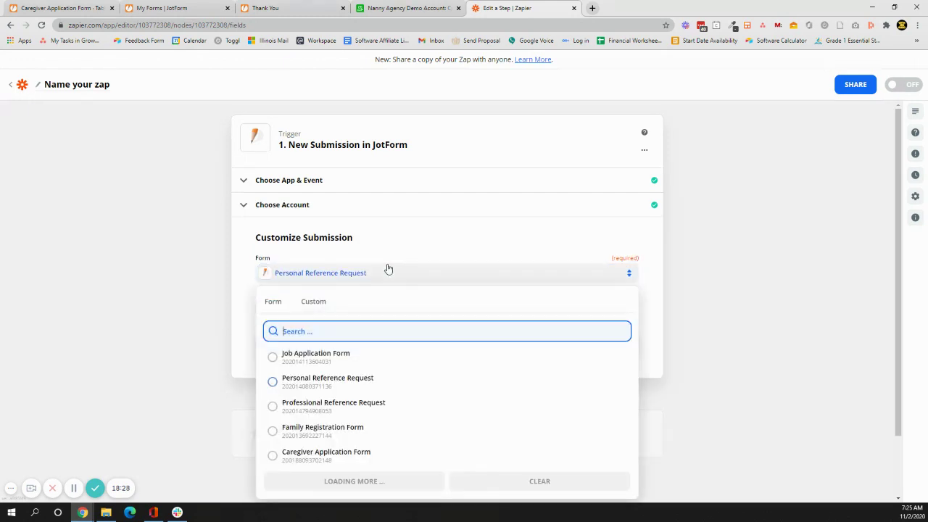
pyautogui.click(360, 355)
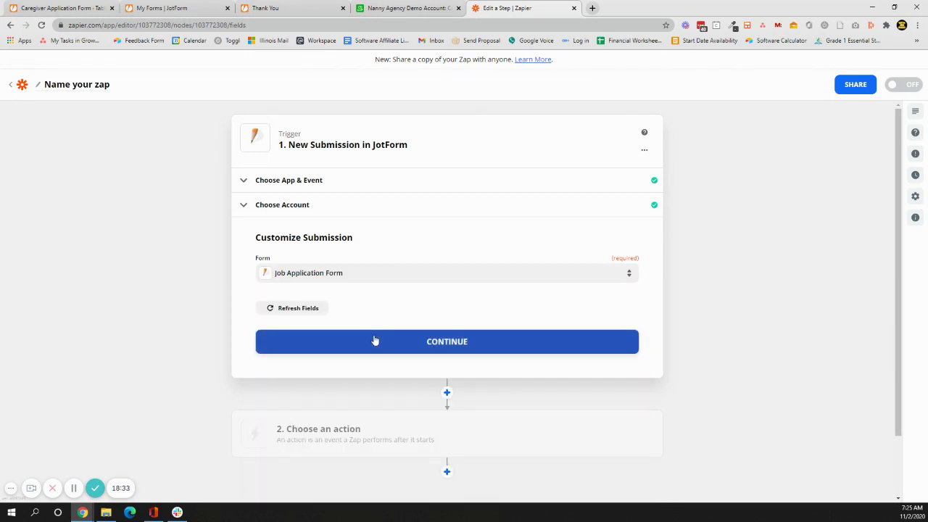
pyautogui.click(375, 341)
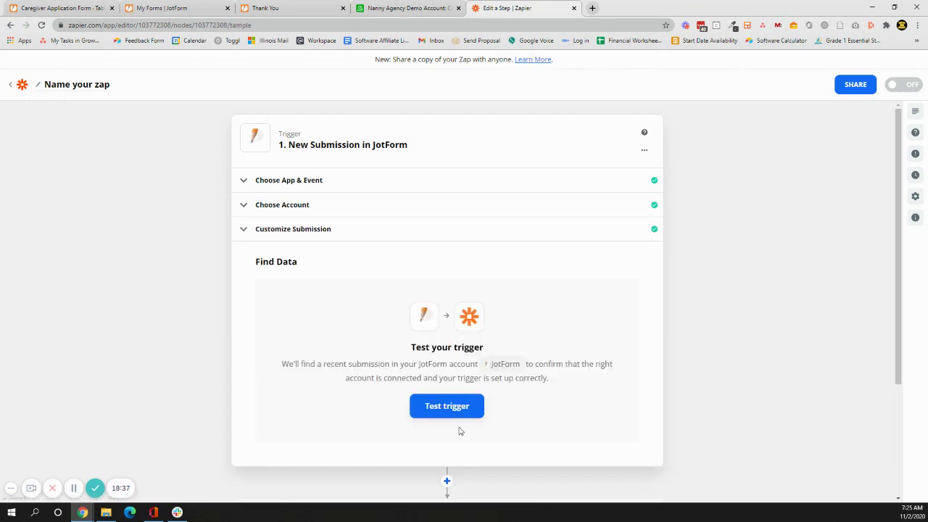
pyautogui.click(465, 407)
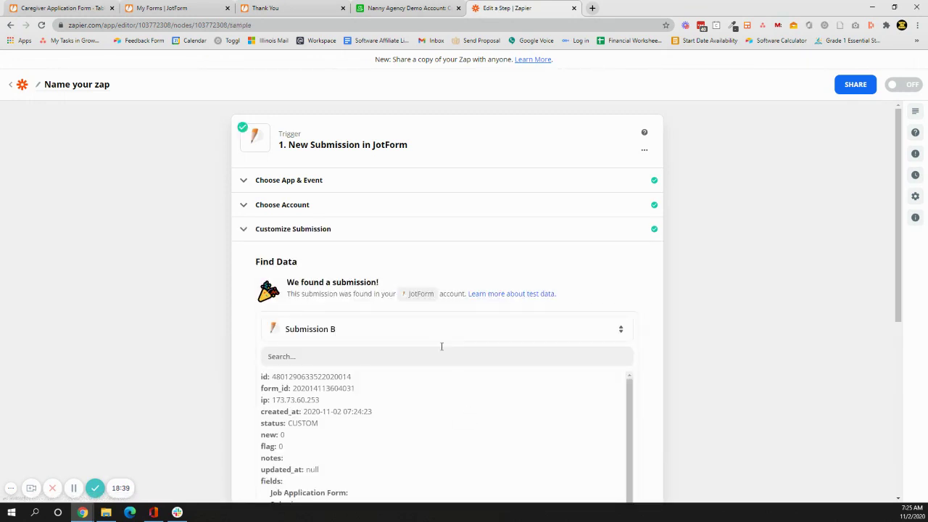
pyautogui.scroll(-5, 562, 353)
pyautogui.click(427, 269)
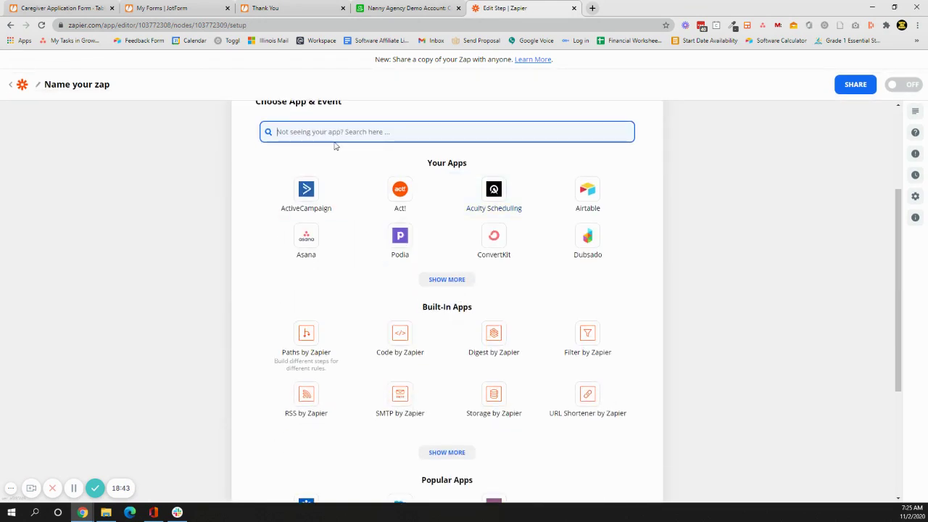
# Search 'jotfor' as the action app, see it is trigger-only, then switch to the Airtable Nanny Agency base.
pyautogui.write('jotfor')
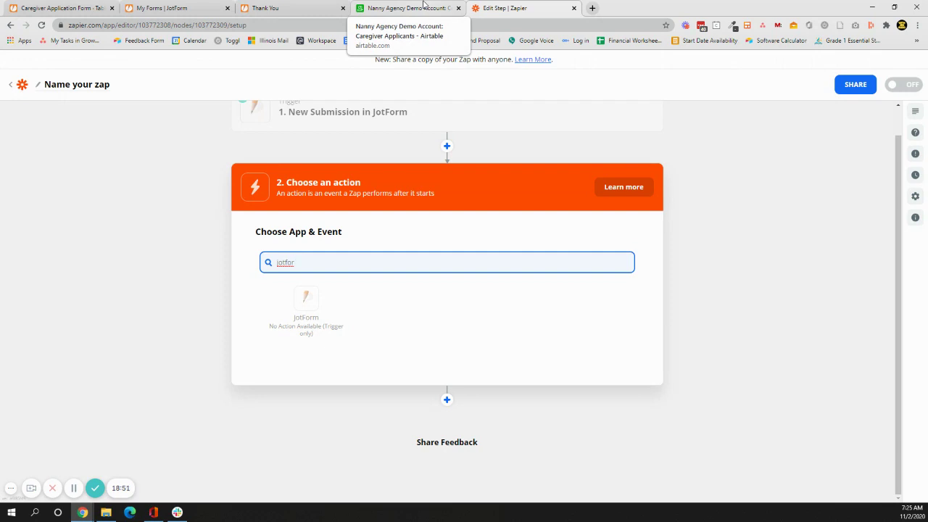
pyautogui.click(420, 7)
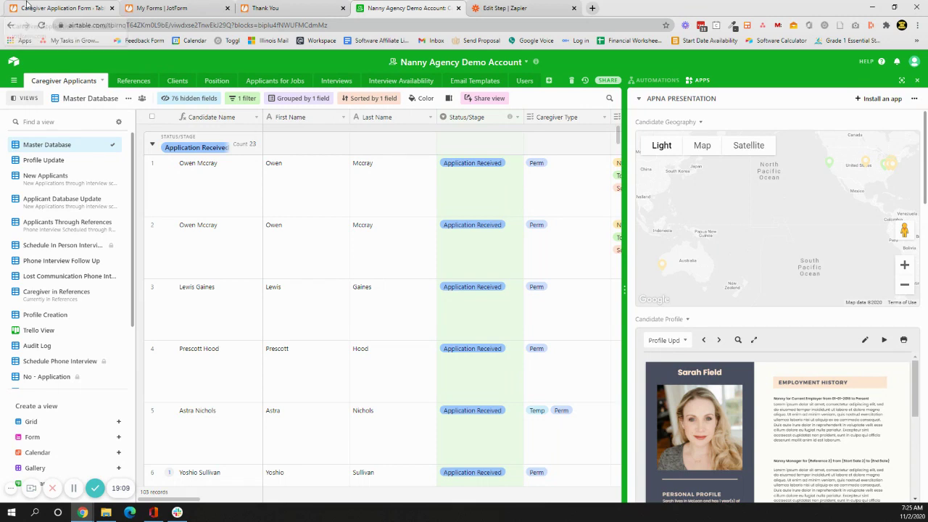
# Switch from Airtable back to the JotForm Tables Caregiver Application Form browser tab.
pyautogui.click(26, 4)
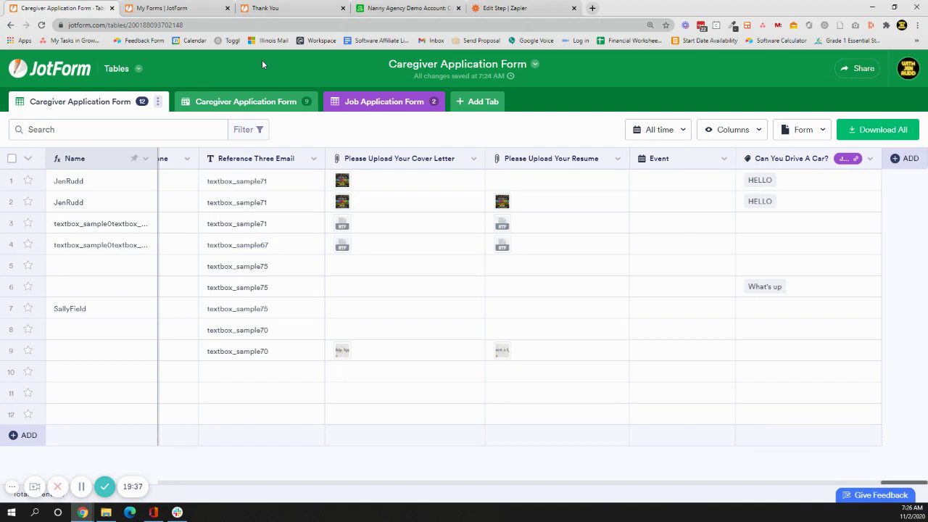
# Open the Filter panel beside the Caregiver Application Form search box.
pyautogui.click(263, 129)
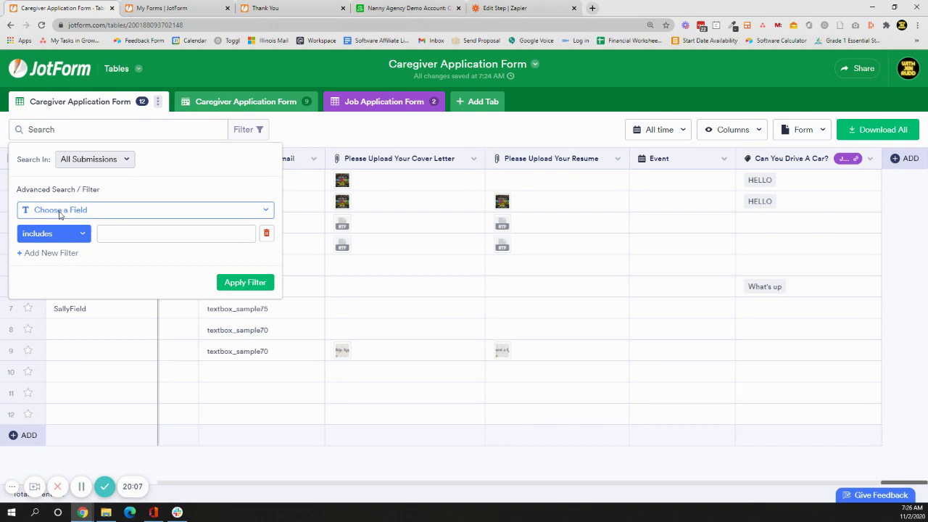
# Apply a Submission Date filter, find 0 of 12 matches, then remove the filter.
pyautogui.click(123, 210)
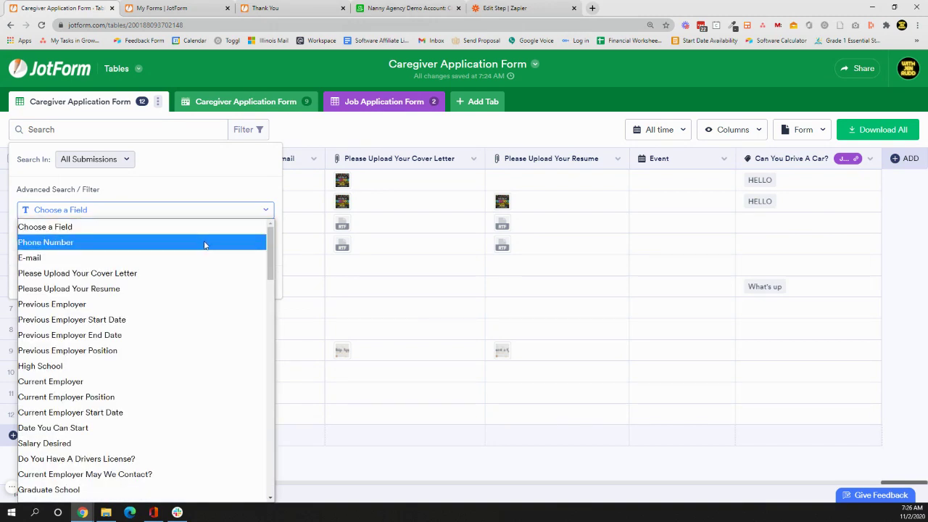
pyautogui.scroll(-2, 205, 245)
pyautogui.scroll(-10, 206, 245)
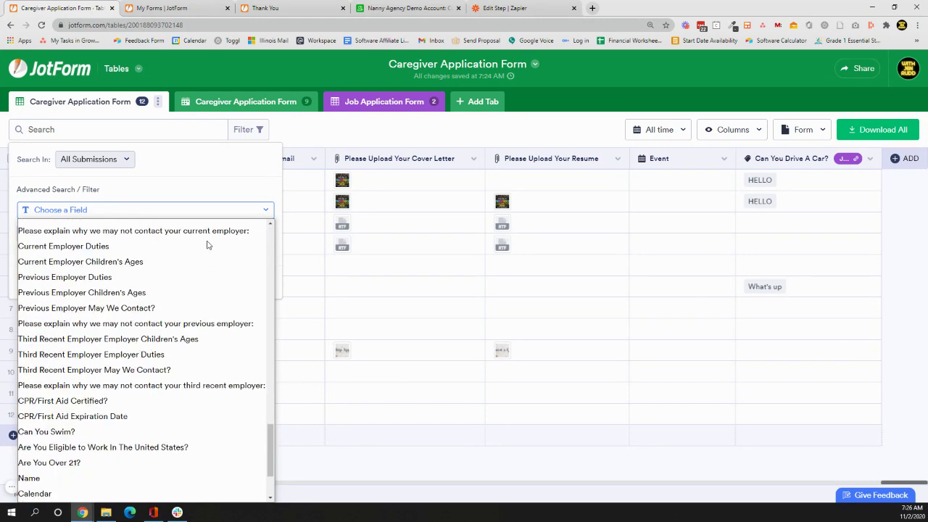
pyautogui.click(145, 464)
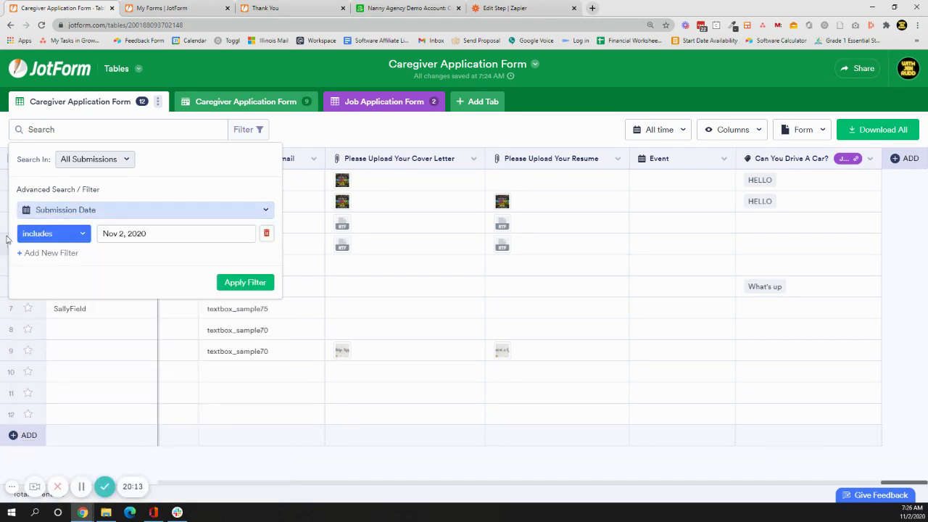
pyautogui.click(245, 283)
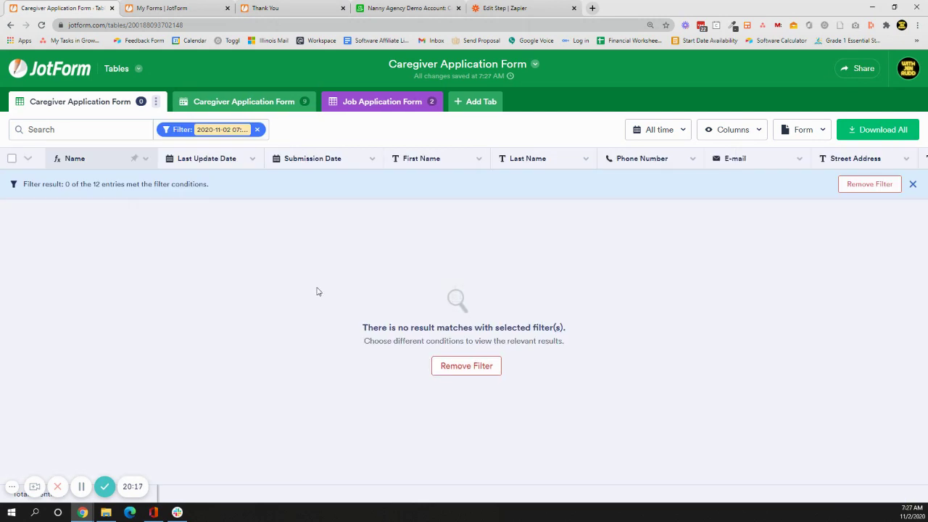
pyautogui.click(257, 130)
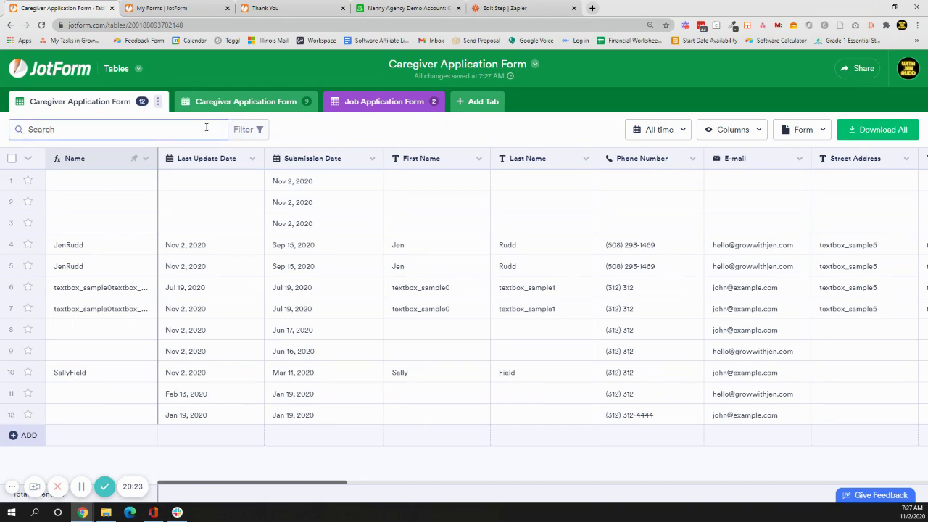
pyautogui.click(254, 129)
pyautogui.click(128, 210)
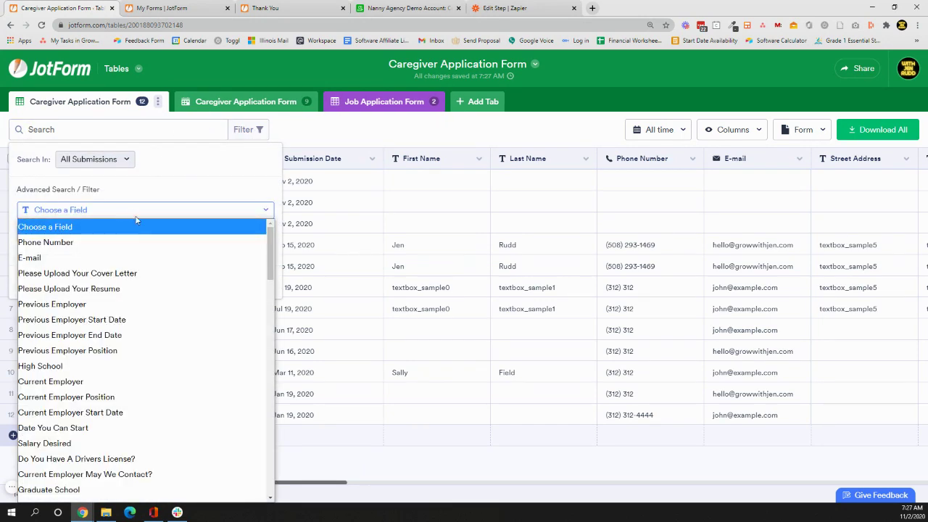
pyautogui.scroll(-15, 203, 300)
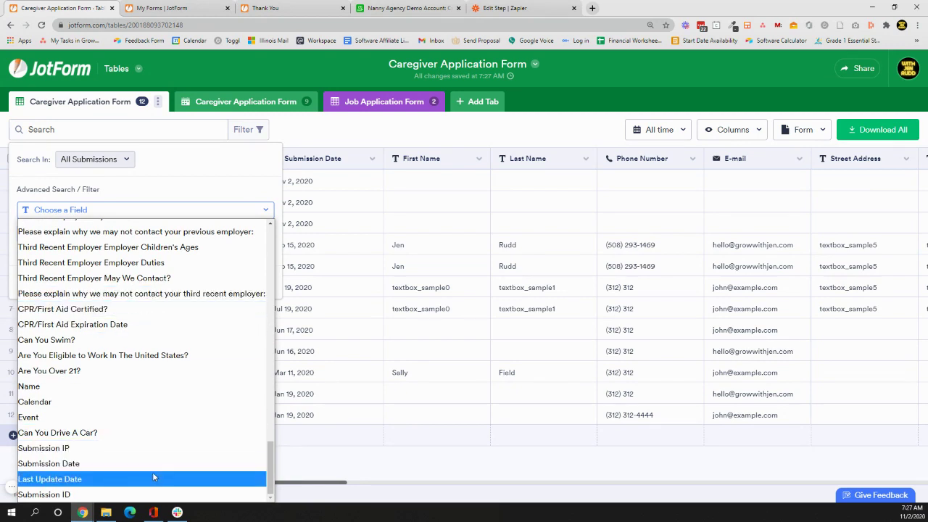
pyautogui.click(153, 477)
pyautogui.click(244, 283)
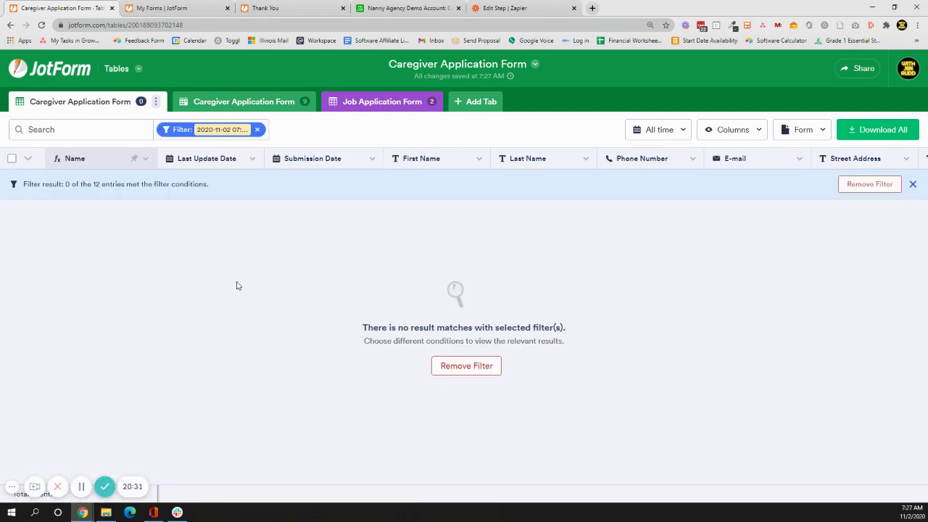
pyautogui.click(257, 130)
pyautogui.click(258, 131)
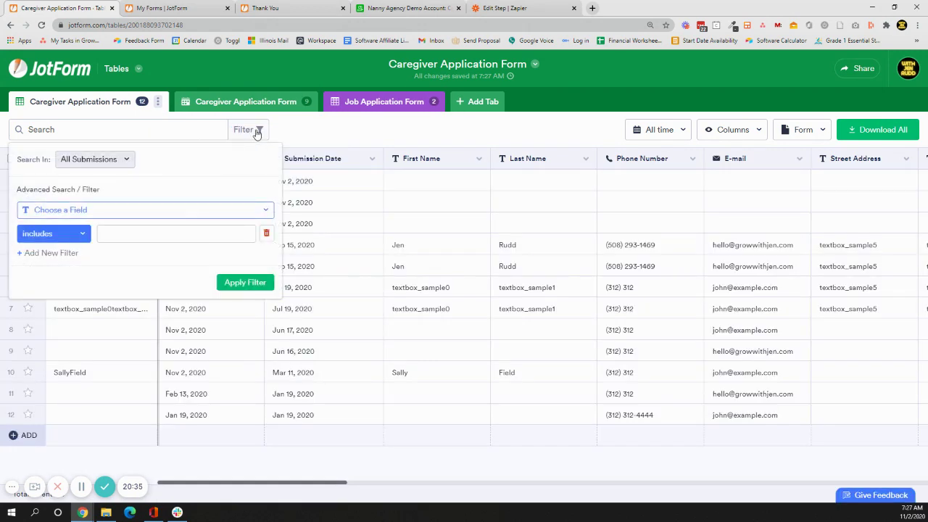
pyautogui.click(160, 210)
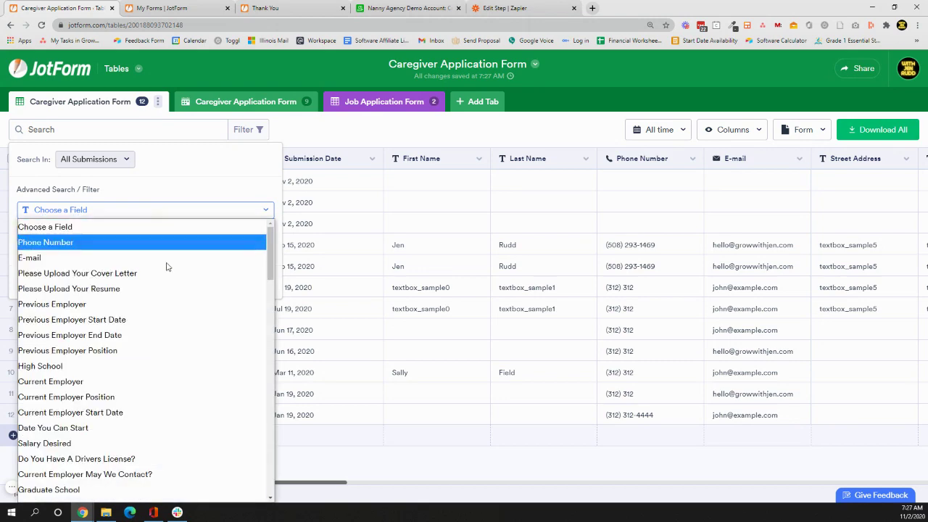
pyautogui.scroll(-10, 175, 336)
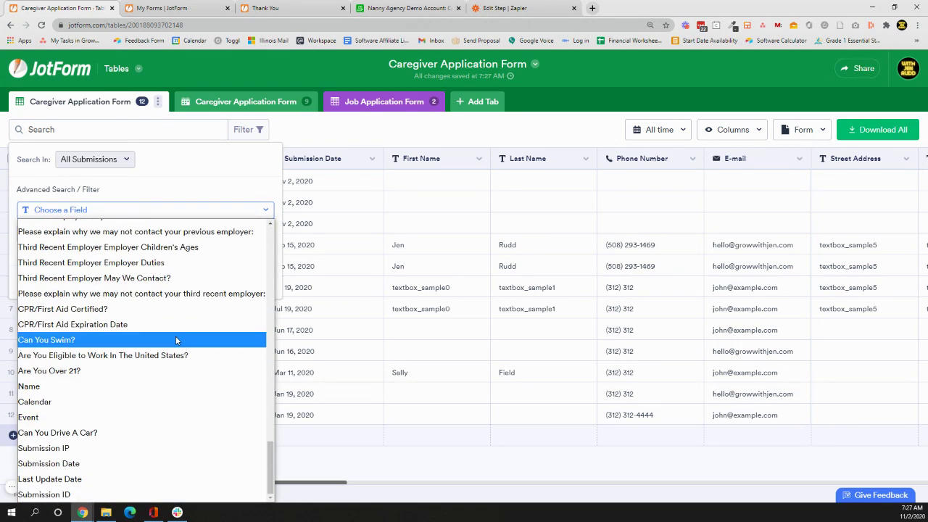
pyautogui.click(152, 477)
pyautogui.click(85, 240)
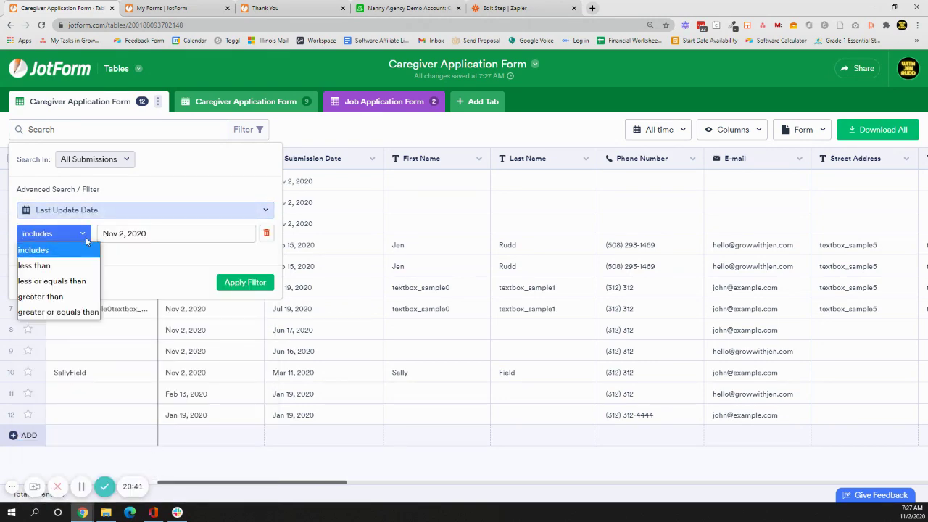
pyautogui.click(85, 237)
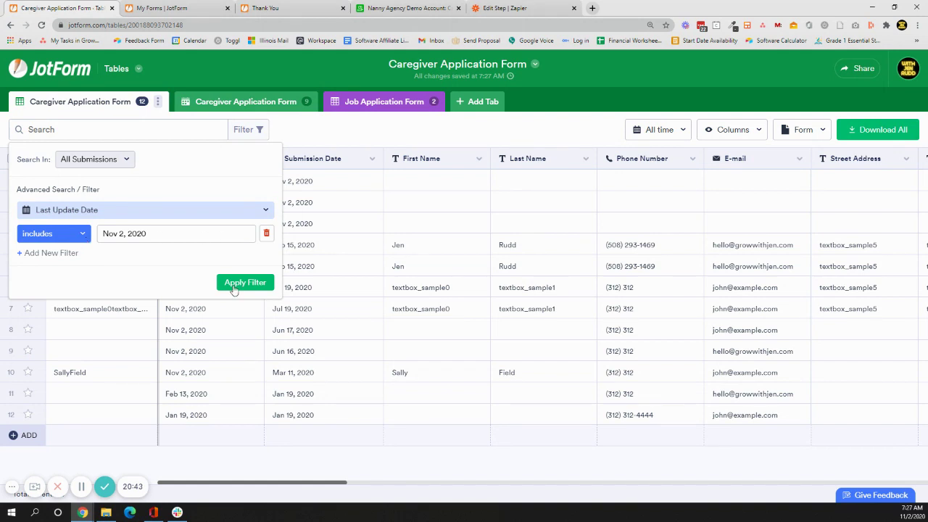
pyautogui.click(234, 288)
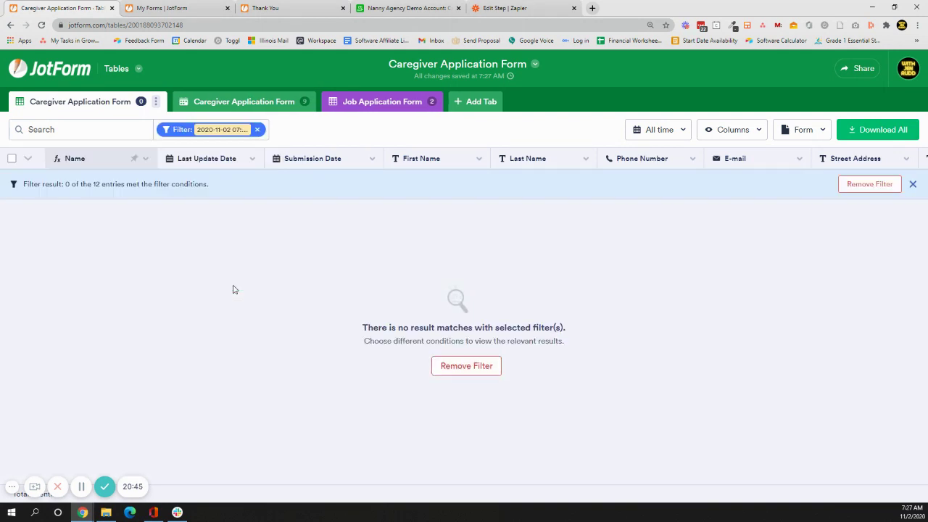
pyautogui.click(258, 130)
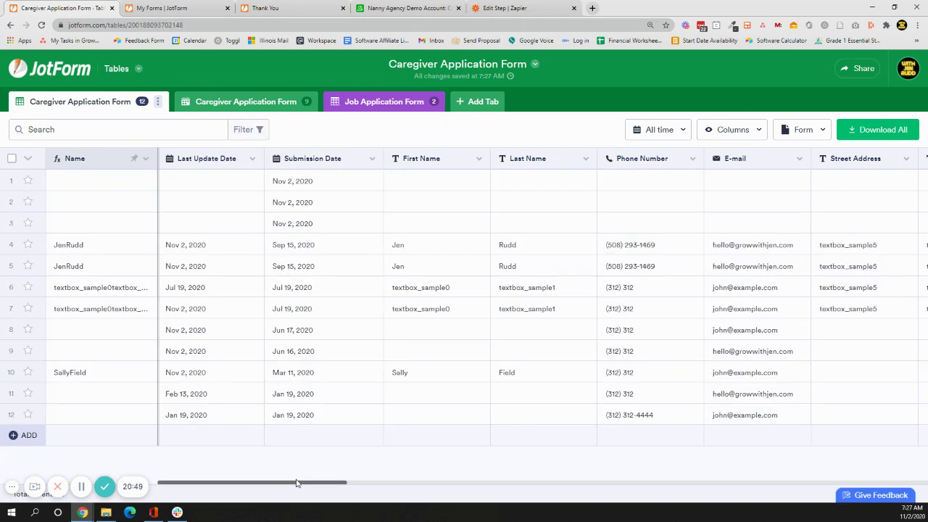
# Browse the filter field list and close the panel without choosing a field.
pyautogui.click(252, 128)
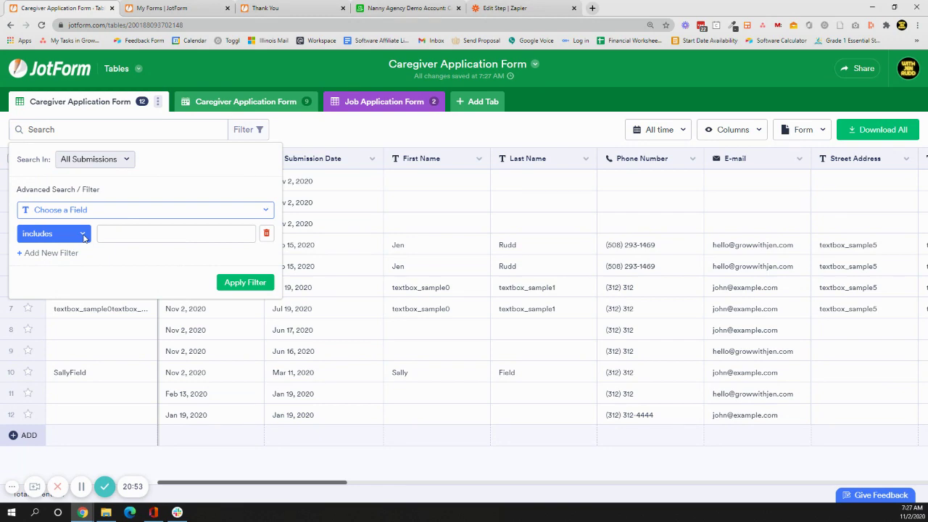
pyautogui.click(102, 211)
pyautogui.scroll(-10, 148, 373)
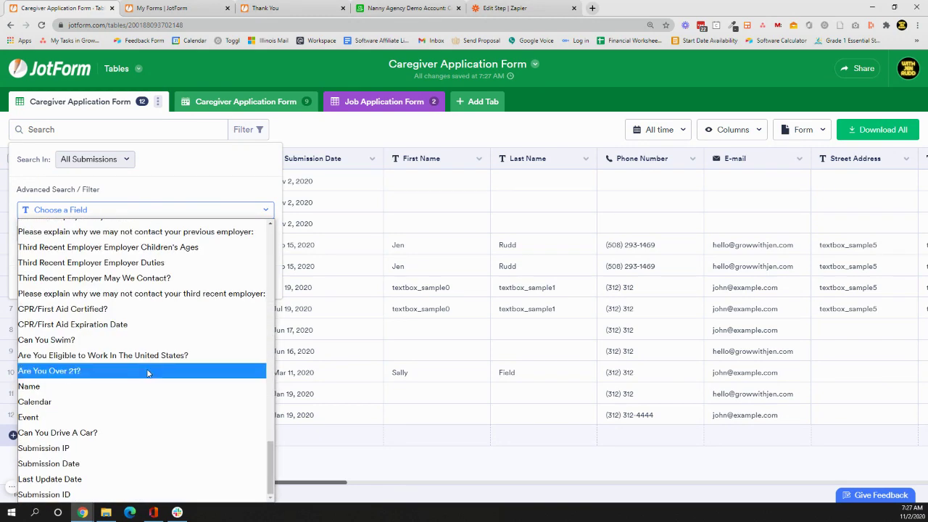
pyautogui.scroll(10, 148, 373)
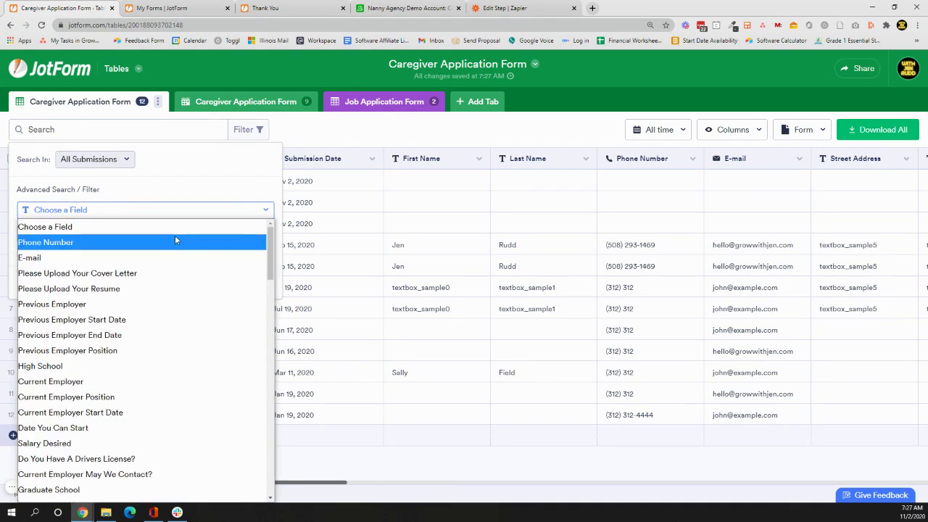
pyautogui.scroll(-10, 186, 246)
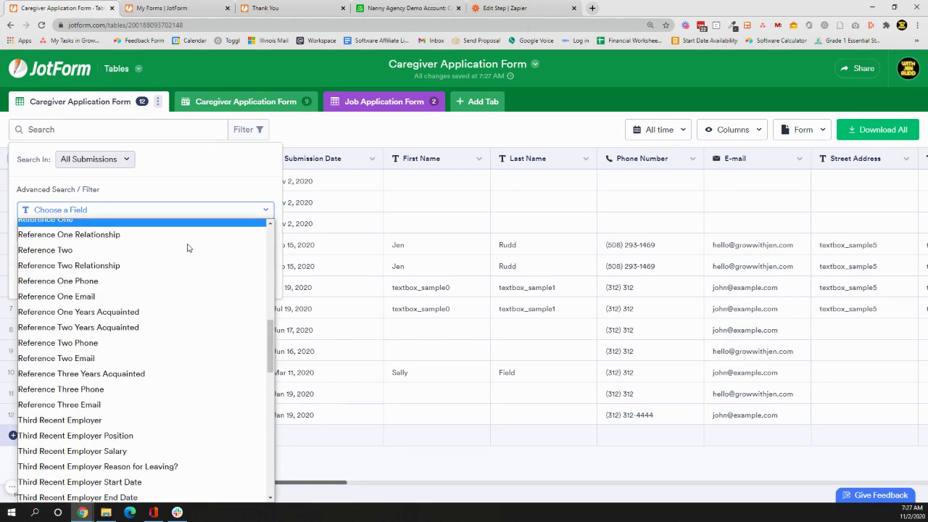
pyautogui.click(305, 131)
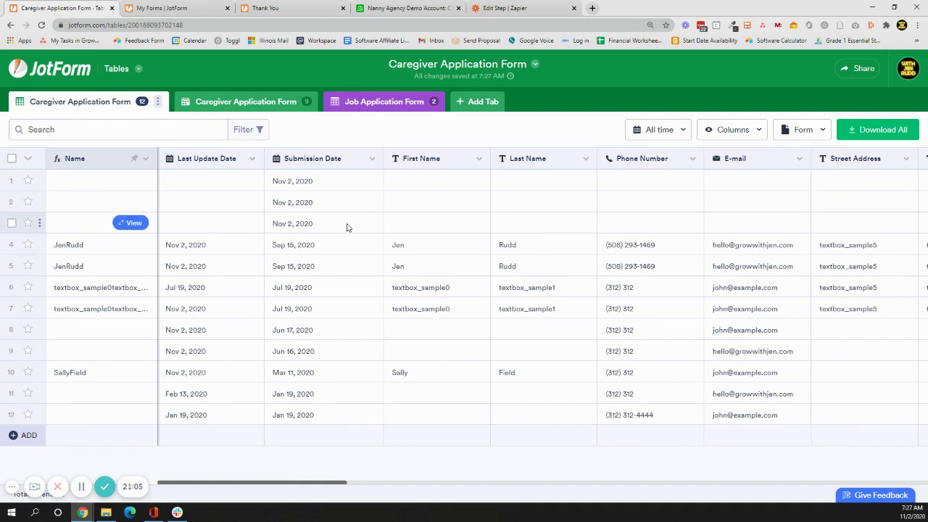
# Apply a Submission Date filter again, then remove it to show all 12 rows.
pyautogui.click(247, 129)
pyautogui.click(105, 209)
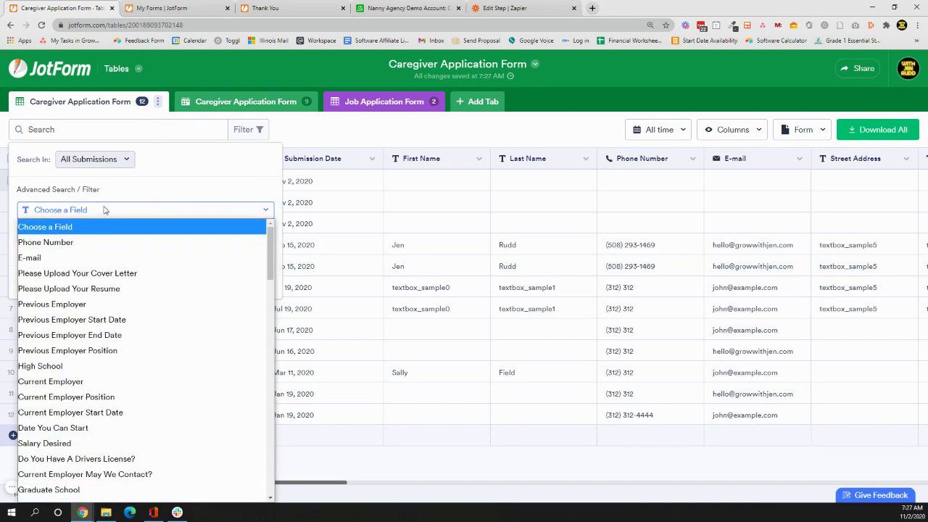
pyautogui.scroll(-7, 149, 288)
pyautogui.scroll(-10, 152, 286)
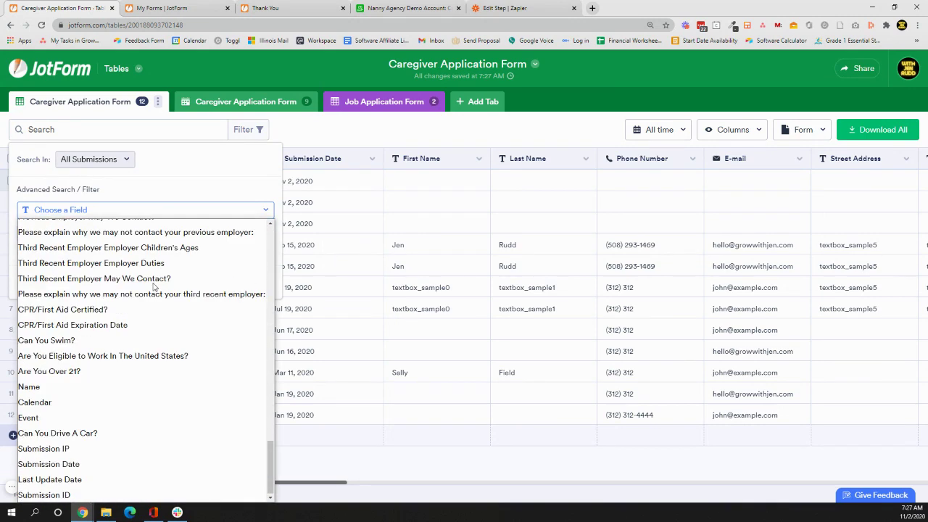
pyautogui.click(151, 463)
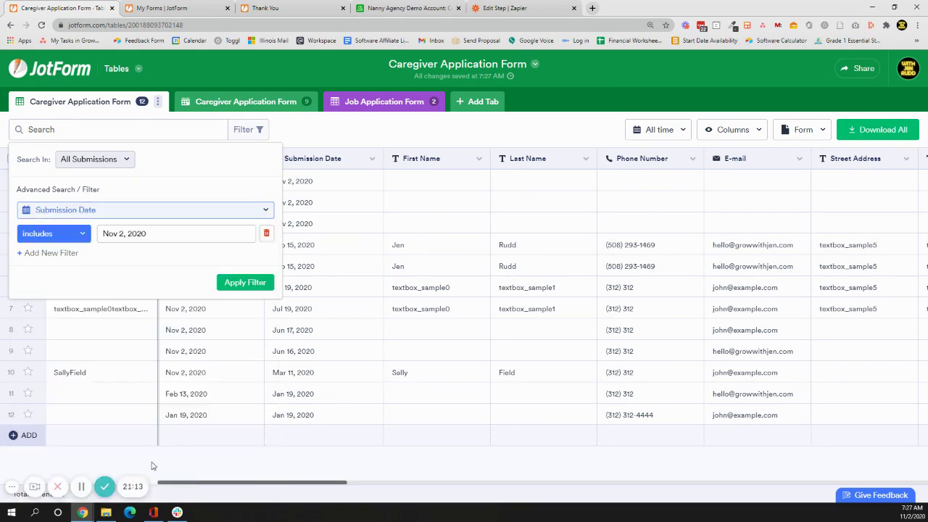
pyautogui.click(243, 284)
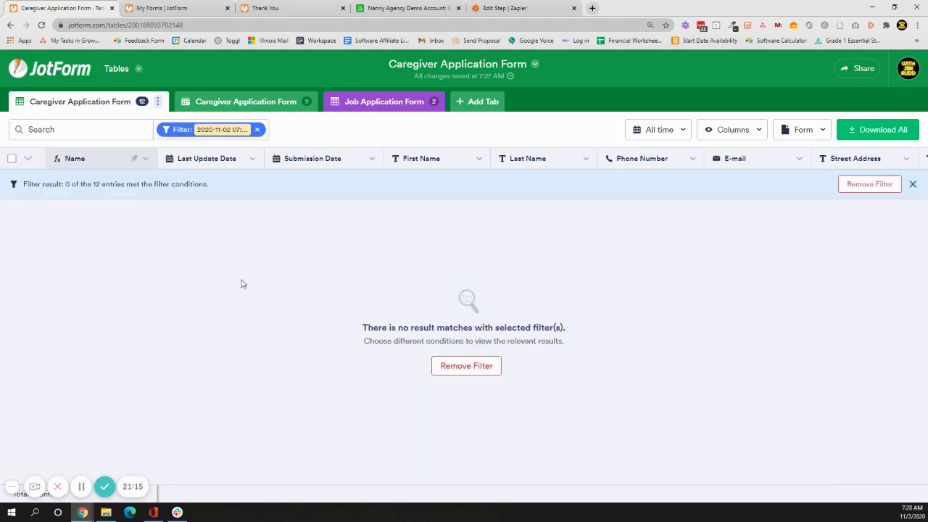
pyautogui.click(468, 368)
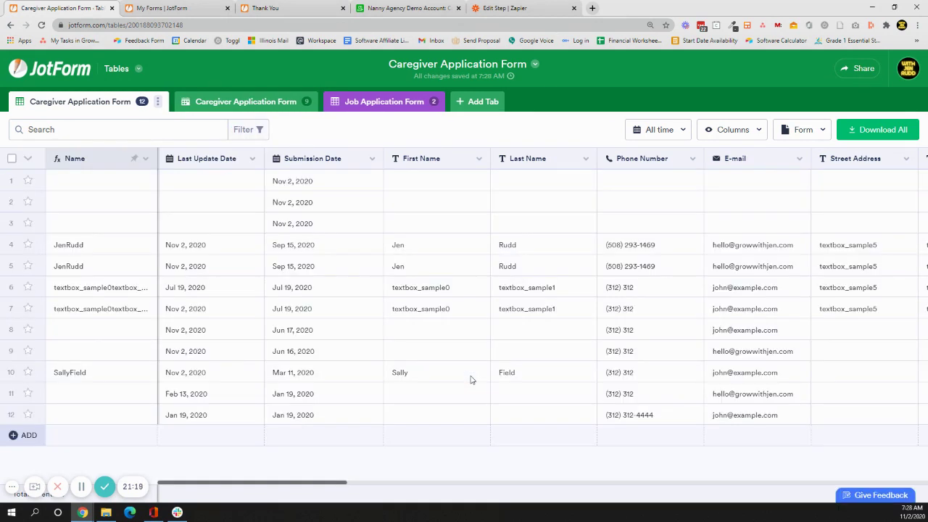
# Inspect the Submission Date column options and the Search In submission groups, then close the filter panel.
pyautogui.click(374, 160)
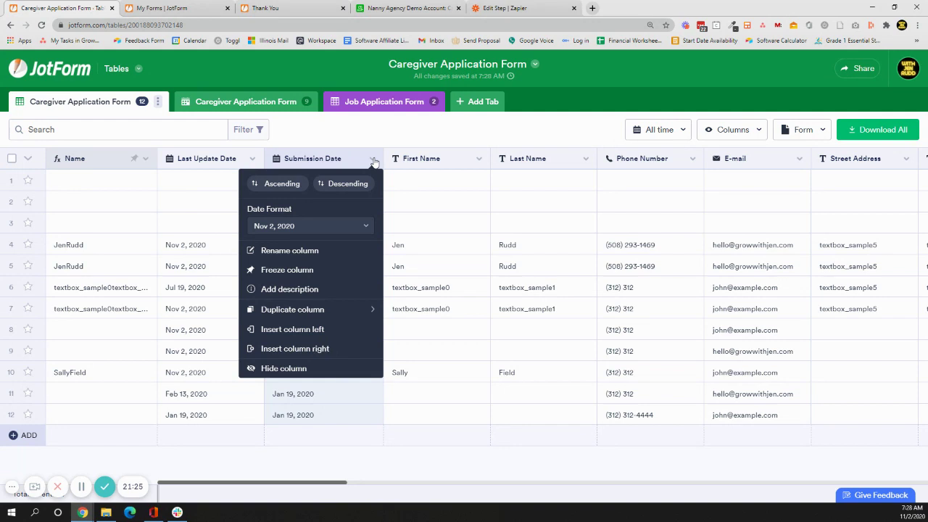
pyautogui.click(375, 145)
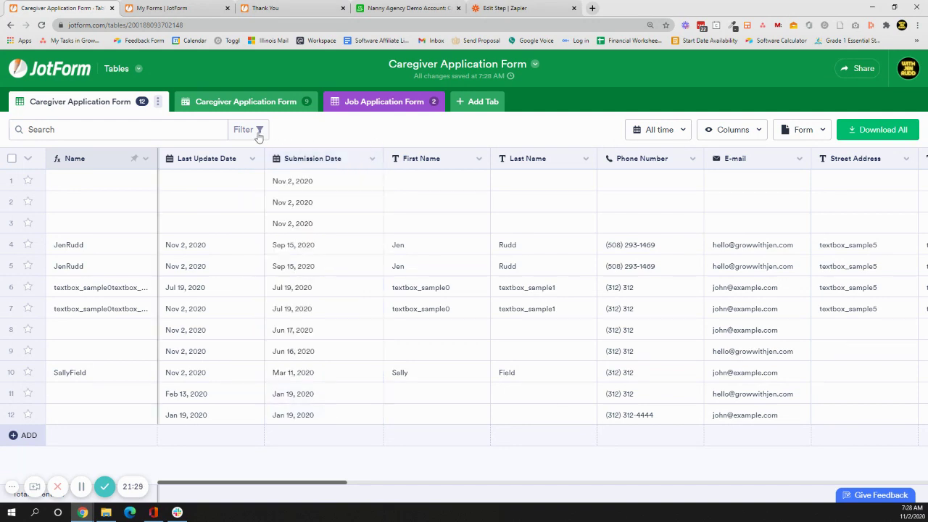
pyautogui.click(256, 135)
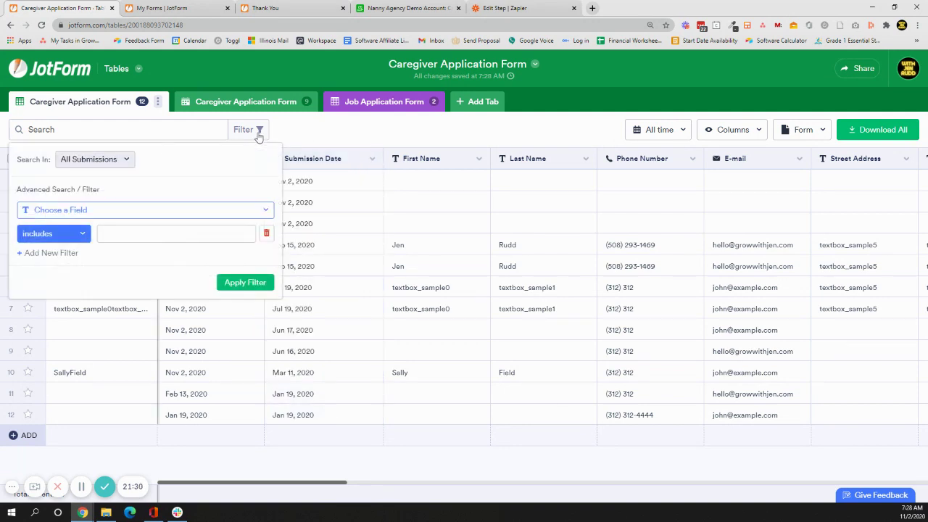
pyautogui.click(82, 163)
pyautogui.click(82, 166)
pyautogui.click(370, 122)
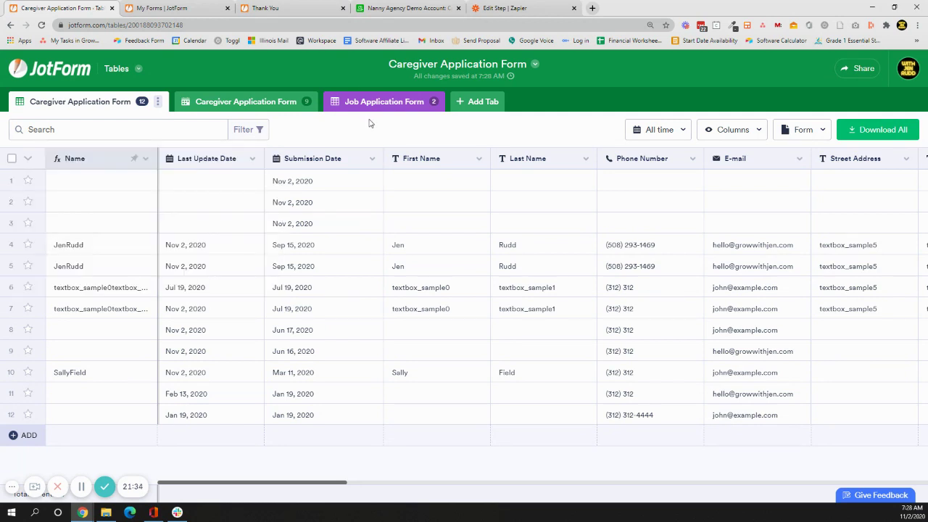
# Star rows 4, 5, 6 and 7 as favorites.
pyautogui.click(28, 246)
pyautogui.click(28, 266)
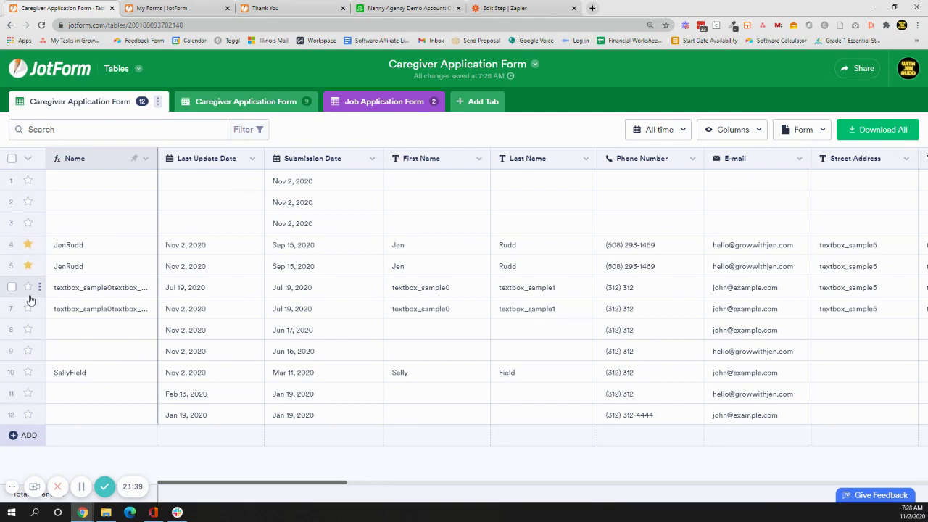
pyautogui.click(28, 288)
pyautogui.click(29, 308)
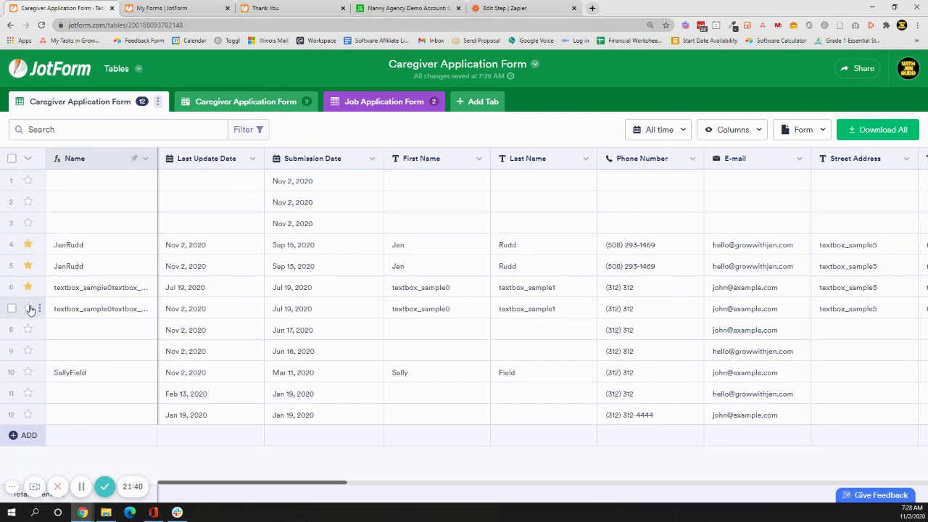
# Filter the table to Favorite submissions only, showing 4 of 12 entries.
pyautogui.click(236, 131)
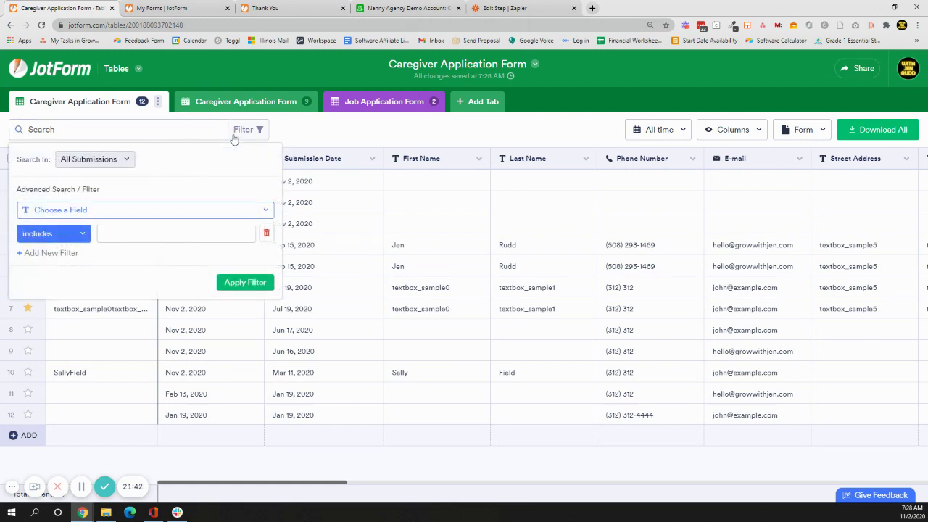
pyautogui.click(112, 157)
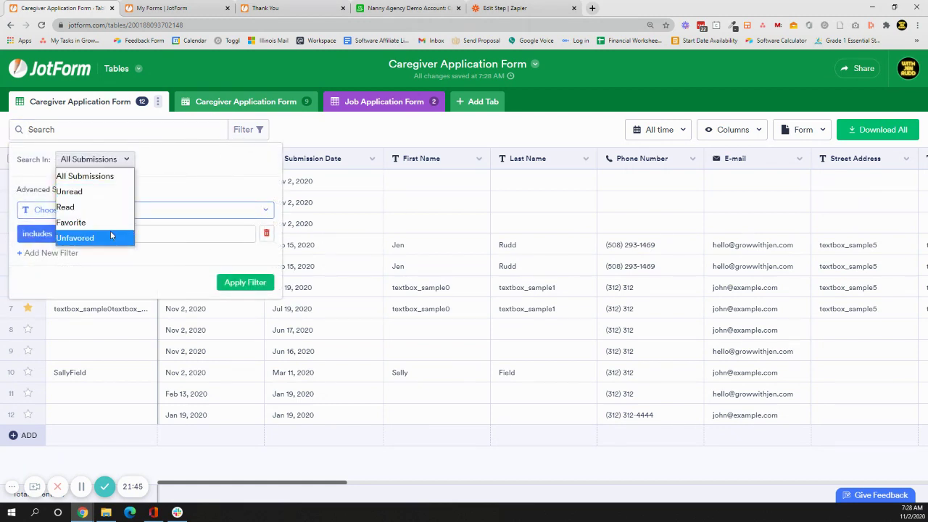
pyautogui.click(114, 220)
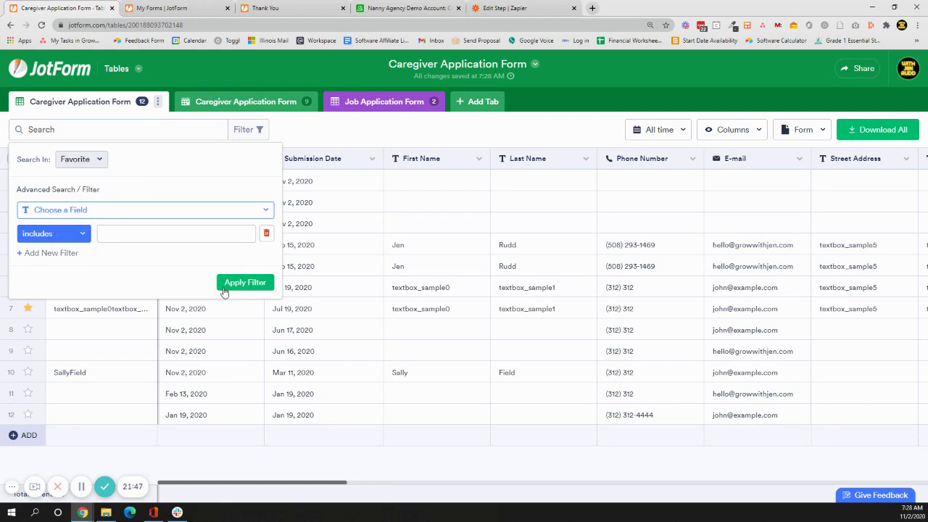
pyautogui.click(244, 283)
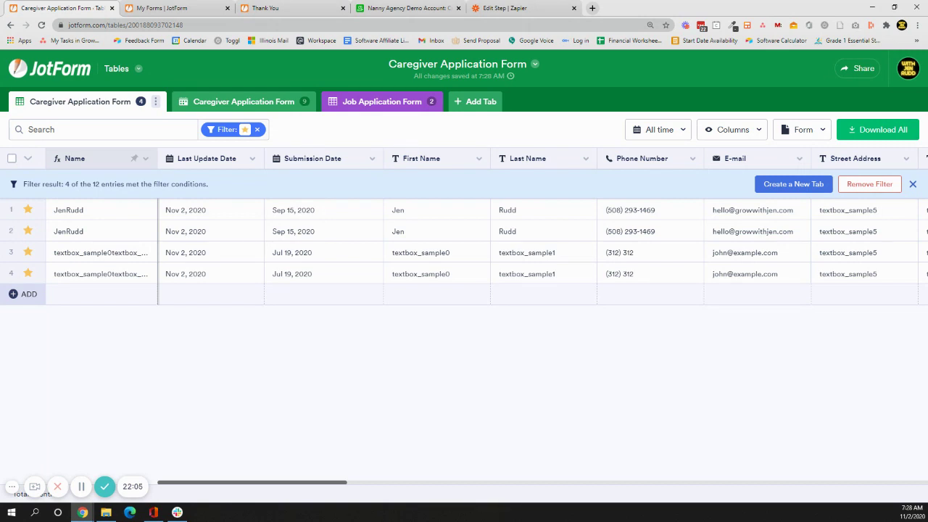
# Download the starred entries as a CSV, then remove the favorites filter so all 12 entries show.
pyautogui.click(904, 129)
pyautogui.click(841, 156)
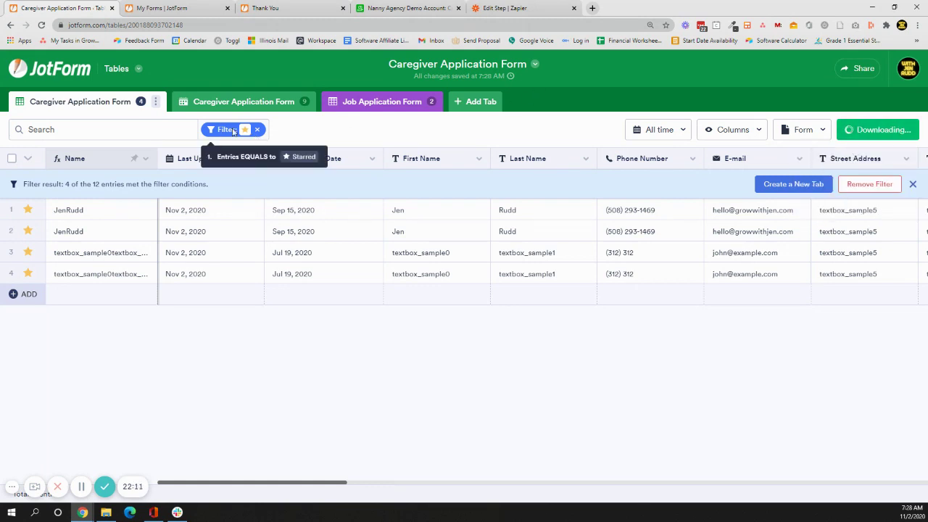
pyautogui.click(257, 130)
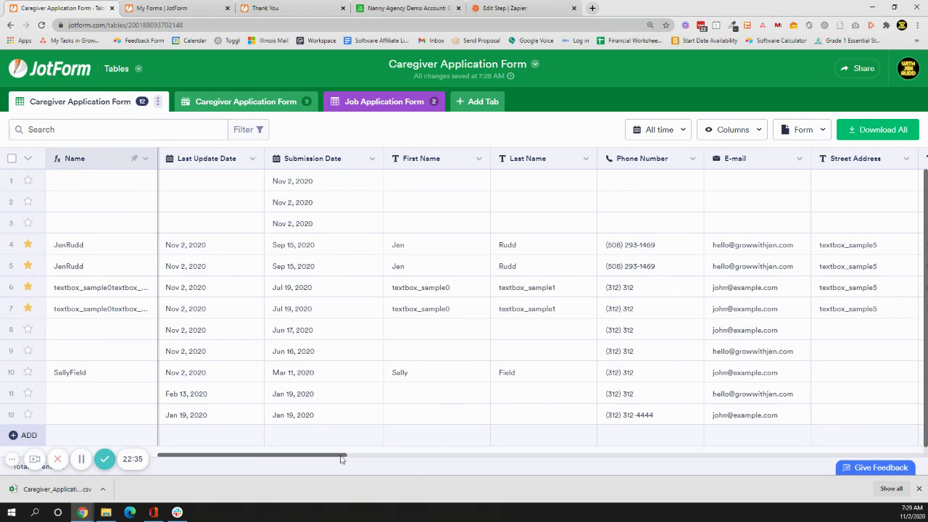
pyautogui.hscroll(10, 364, 458)
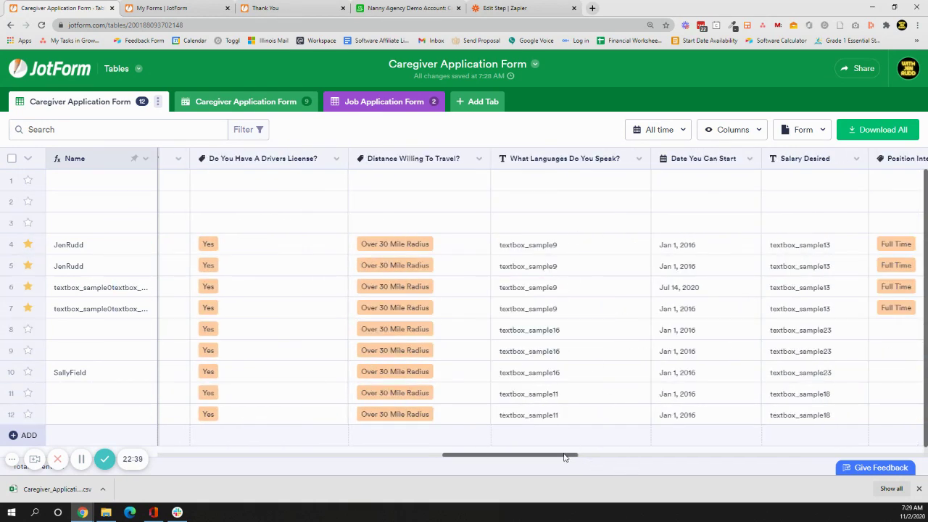
pyautogui.hscroll(2, 756, 451)
pyautogui.hscroll(15, 757, 451)
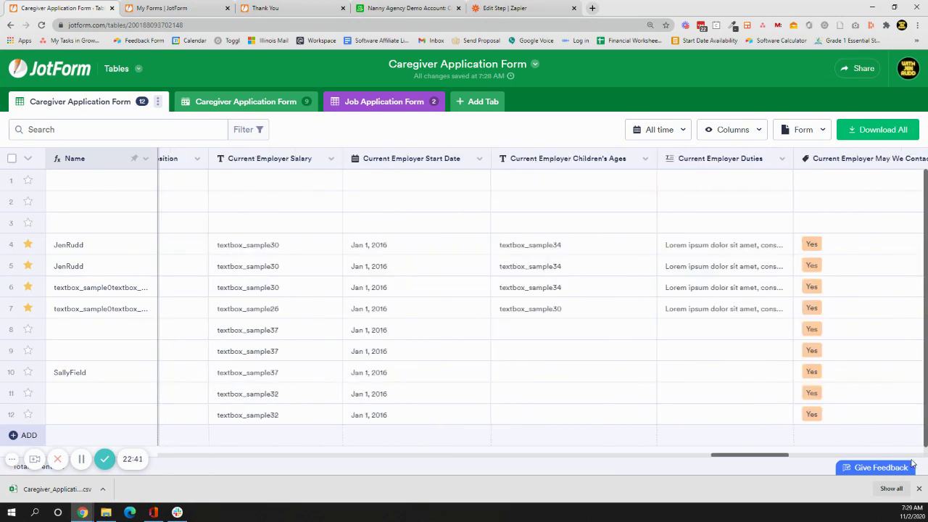
pyautogui.hscroll(10, 915, 463)
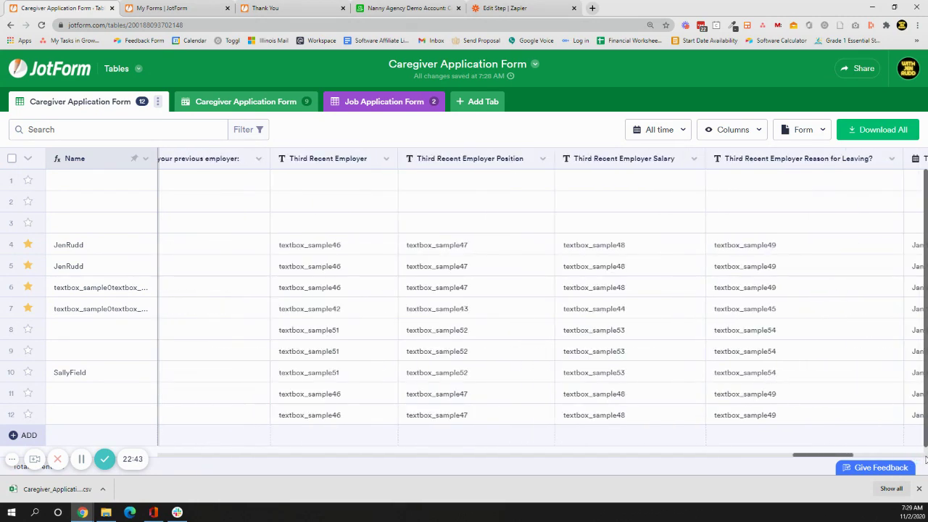
pyautogui.hscroll(10, 543, 302)
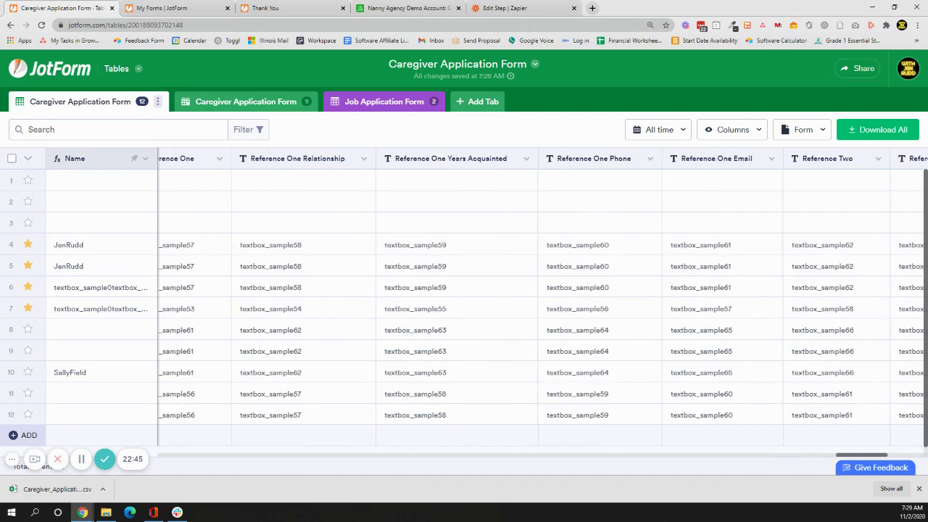
pyautogui.hscroll(8, 544, 302)
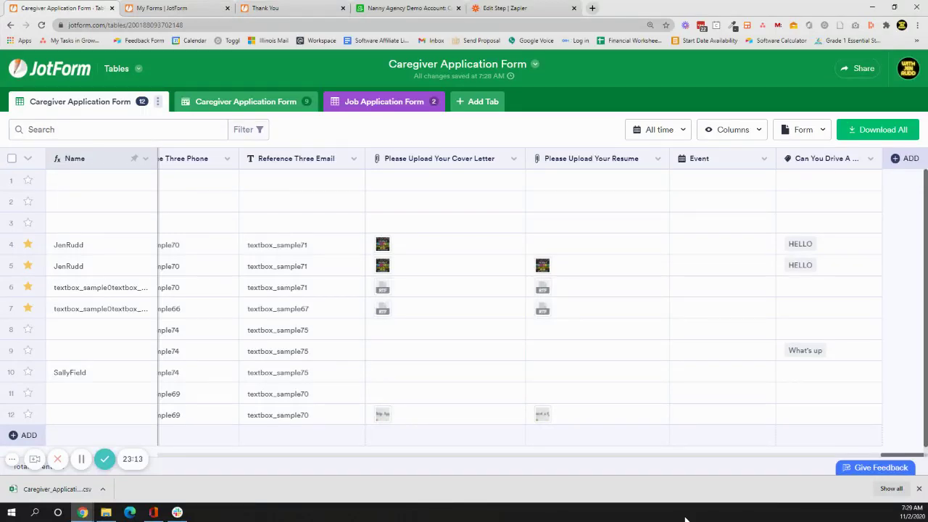
# Add a new Compact Report tab based on the Caregiver Application Form.
pyautogui.click(501, 102)
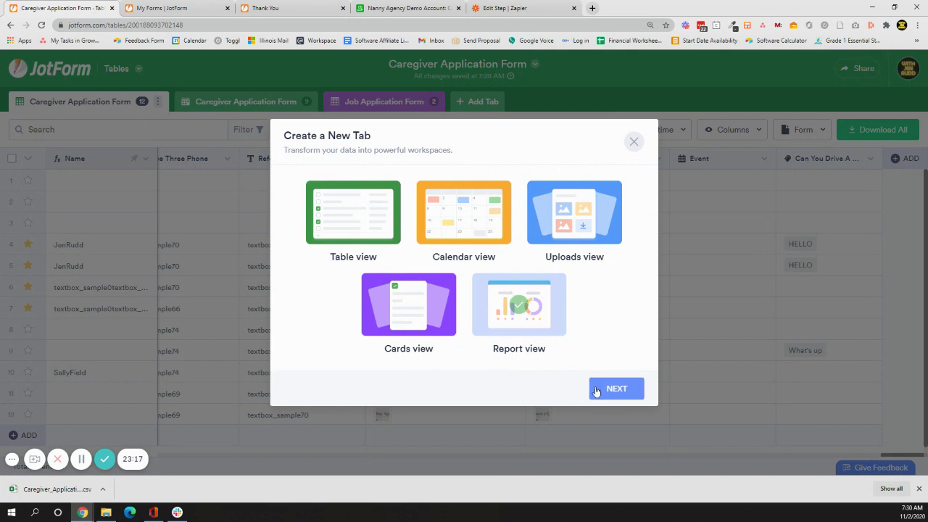
pyautogui.click(599, 390)
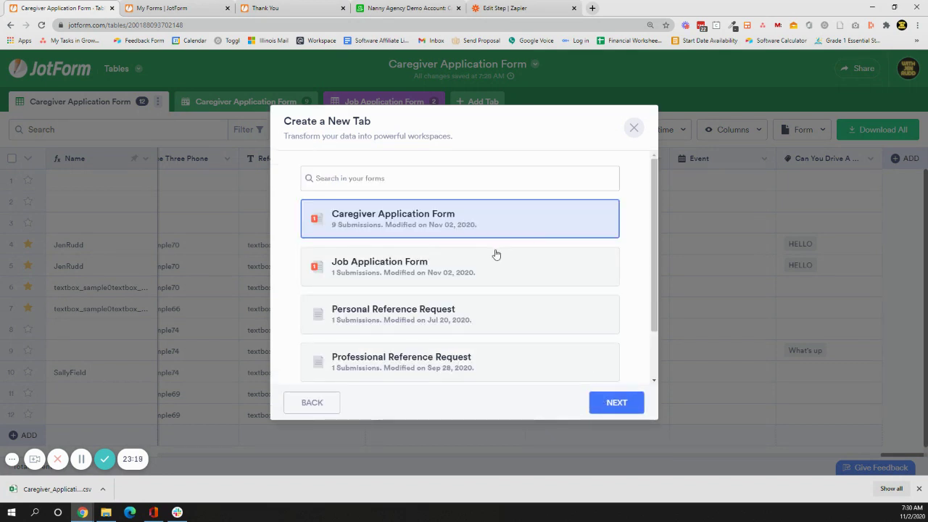
pyautogui.click(615, 403)
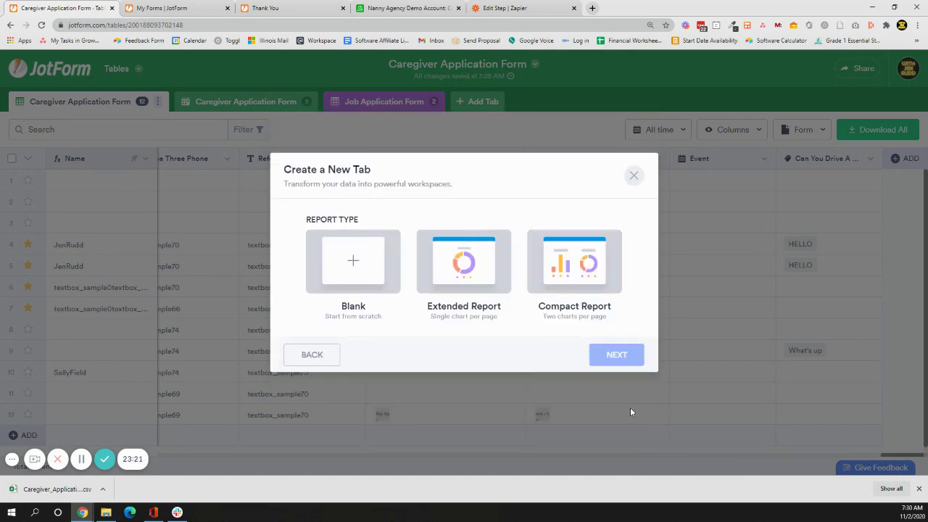
pyautogui.click(545, 274)
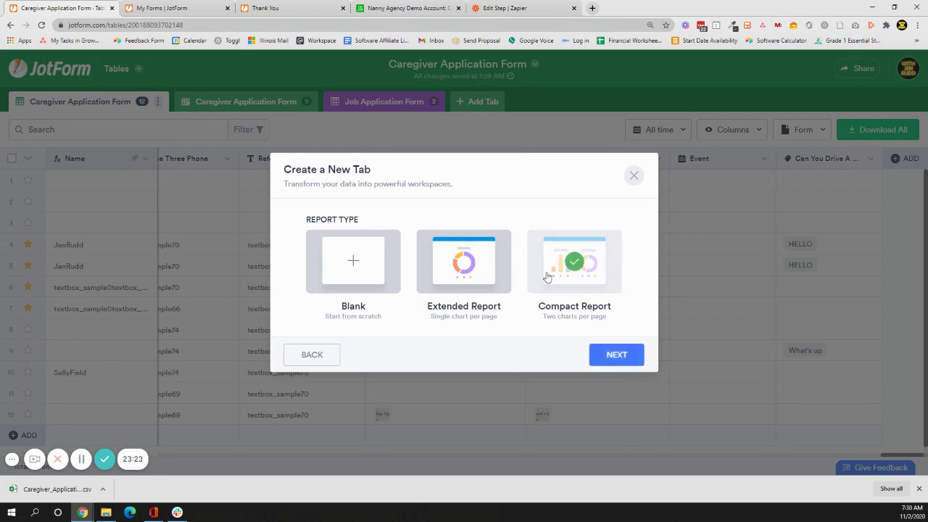
pyautogui.click(615, 356)
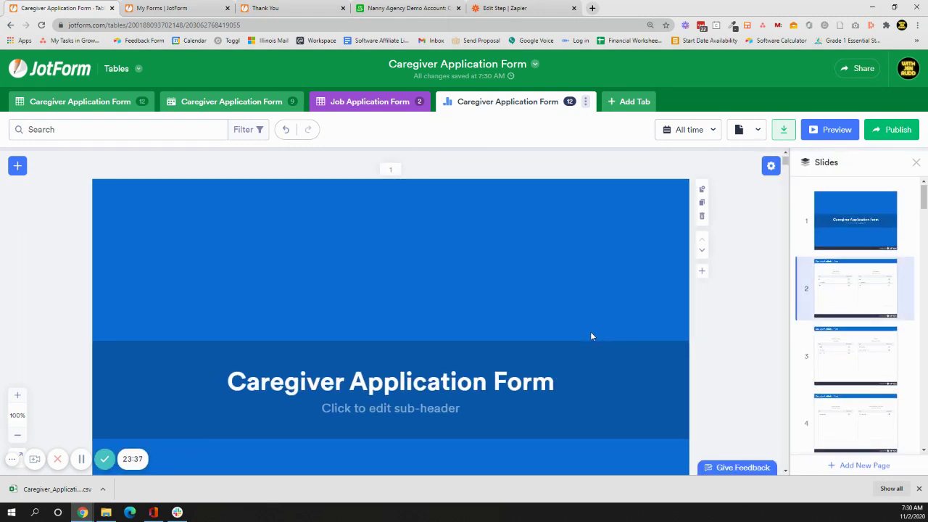
# Scroll up and down through the Caregiver Application Form report slides.
pyautogui.scroll(-6, 591, 332)
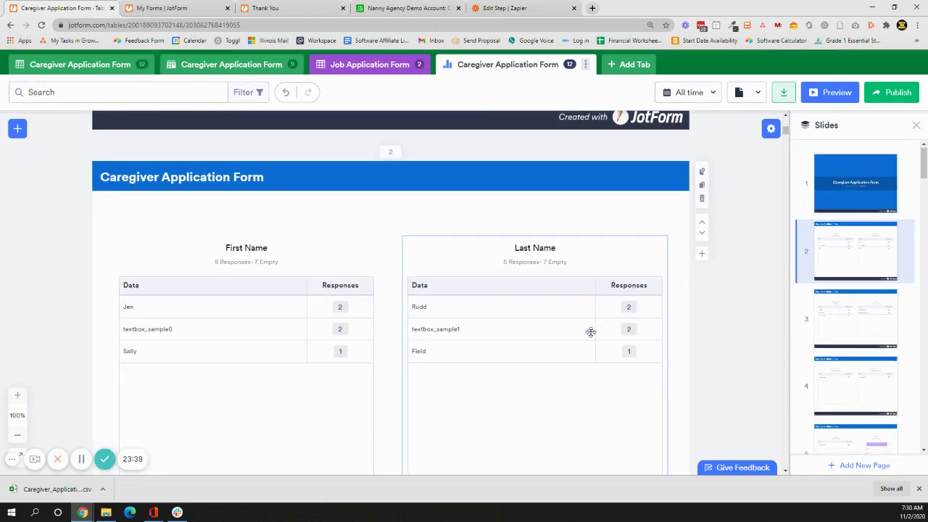
pyautogui.scroll(-6, 590, 332)
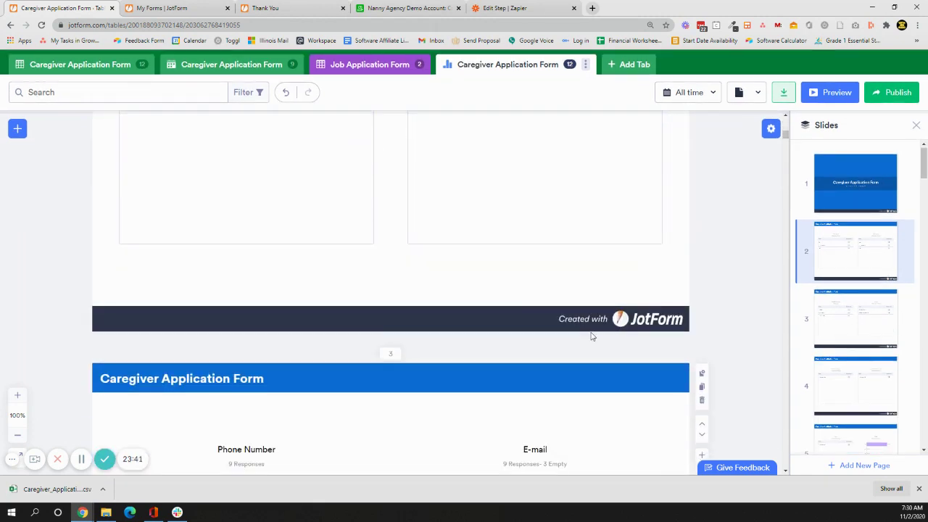
pyautogui.scroll(-6, 590, 331)
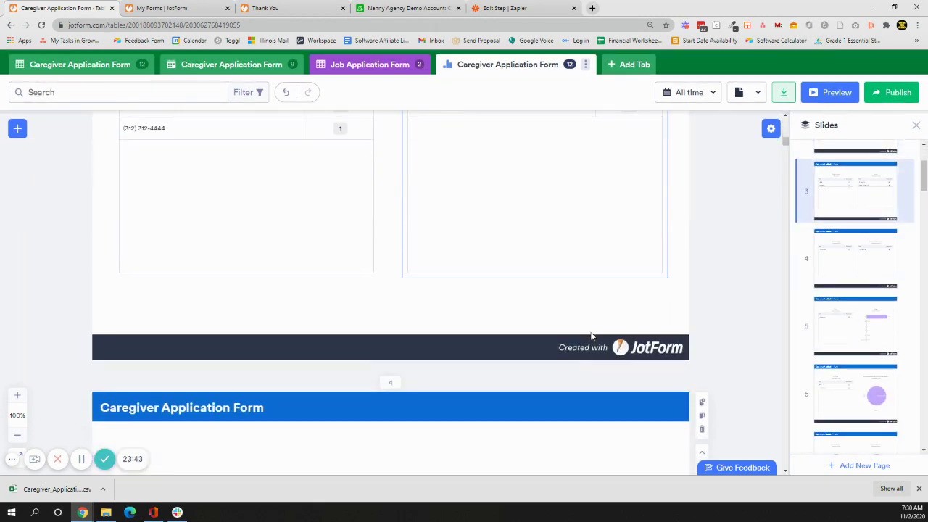
pyautogui.scroll(6, 590, 332)
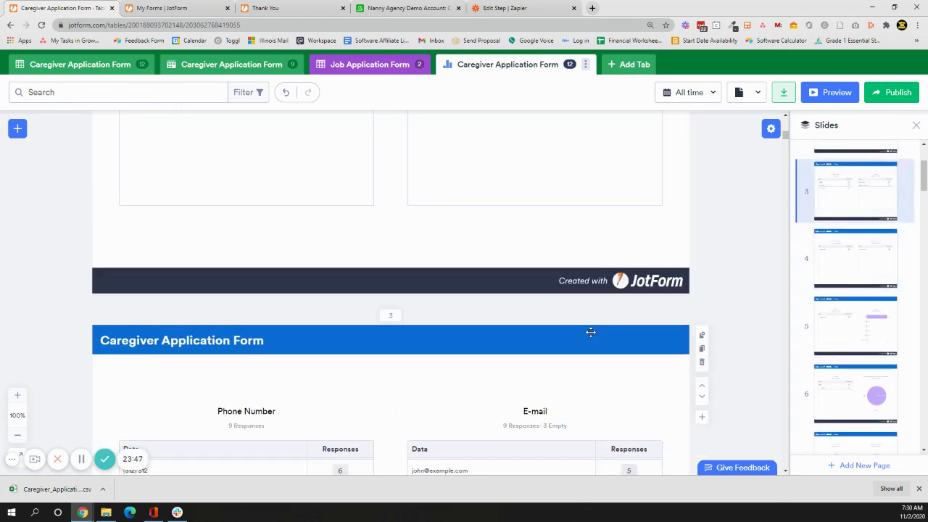
pyautogui.scroll(8, 590, 331)
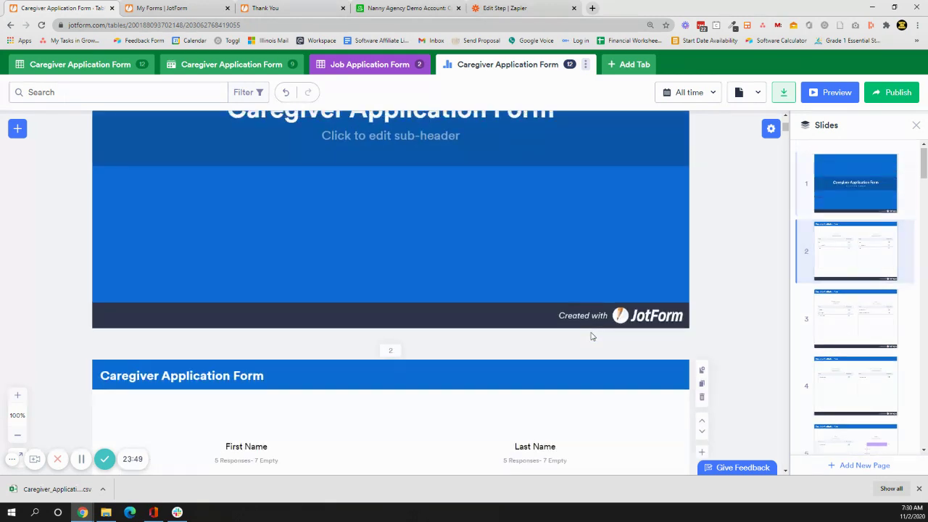
pyautogui.scroll(3, 590, 336)
pyautogui.scroll(-9, 590, 333)
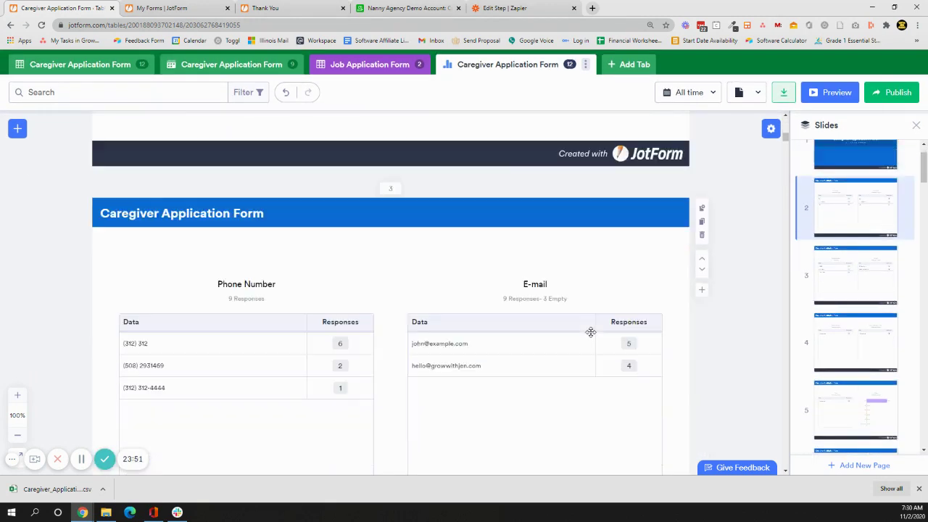
pyautogui.scroll(-10, 590, 331)
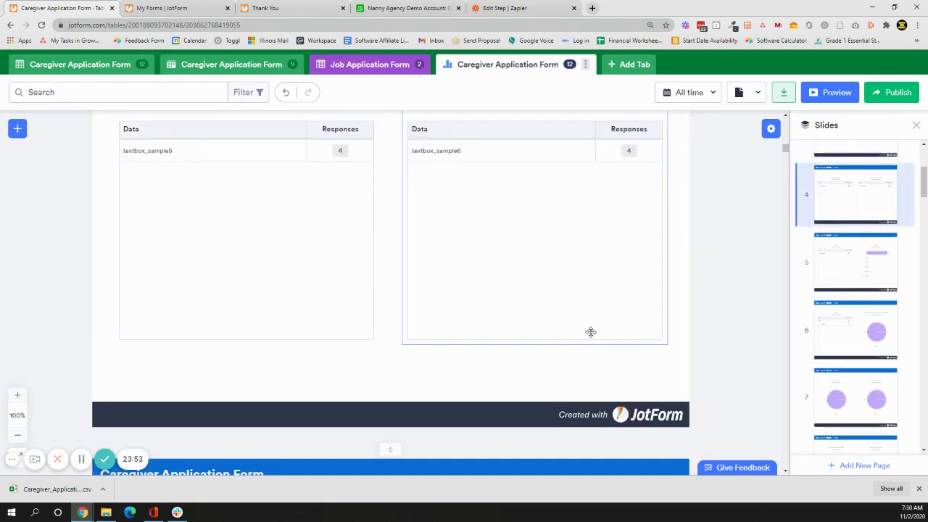
pyautogui.scroll(-10, 590, 332)
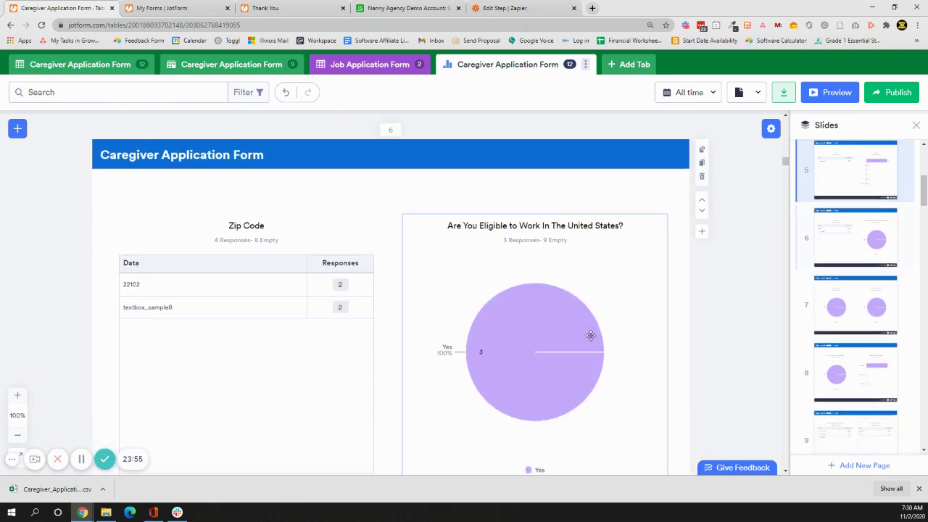
pyautogui.scroll(-9, 591, 336)
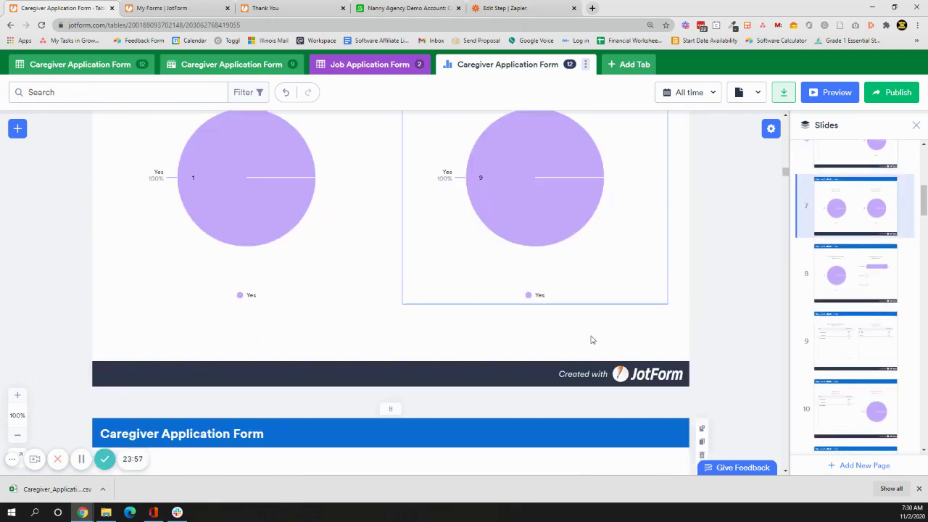
pyautogui.scroll(-10, 590, 338)
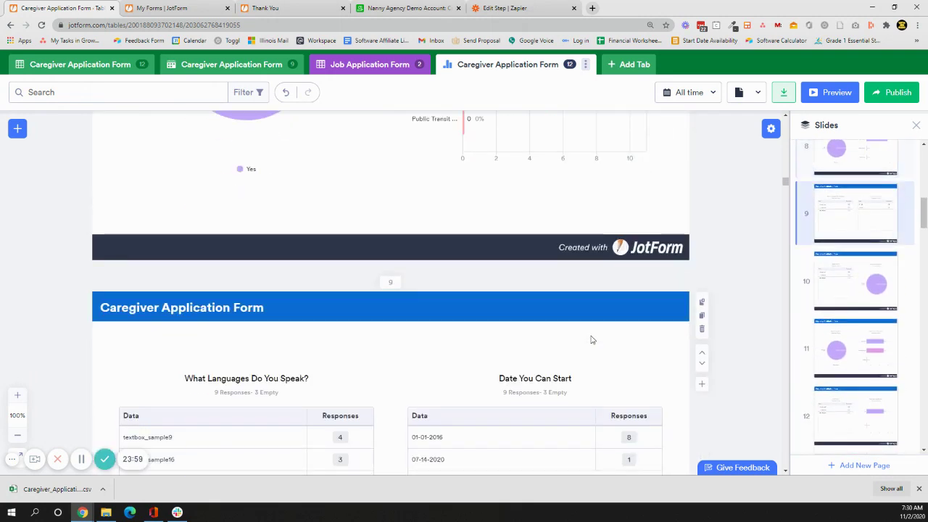
pyautogui.scroll(-10, 590, 336)
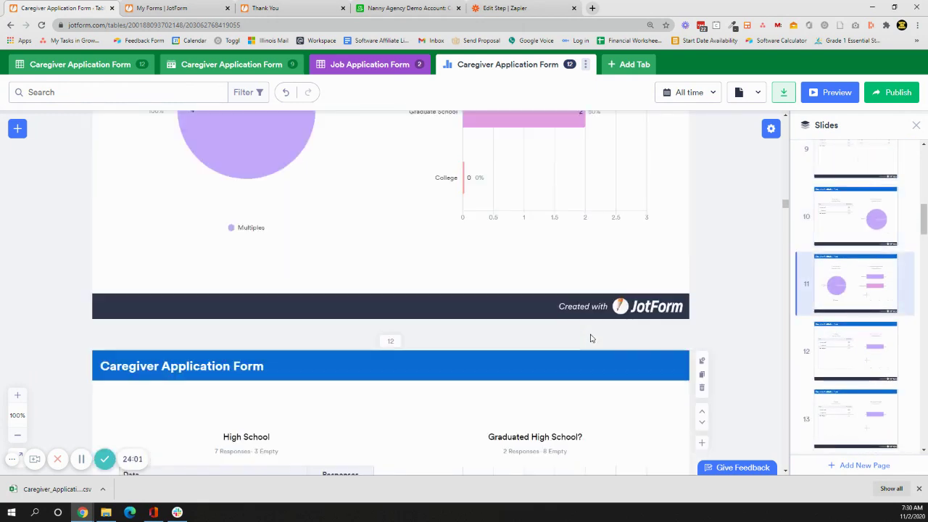
pyautogui.scroll(-10, 591, 338)
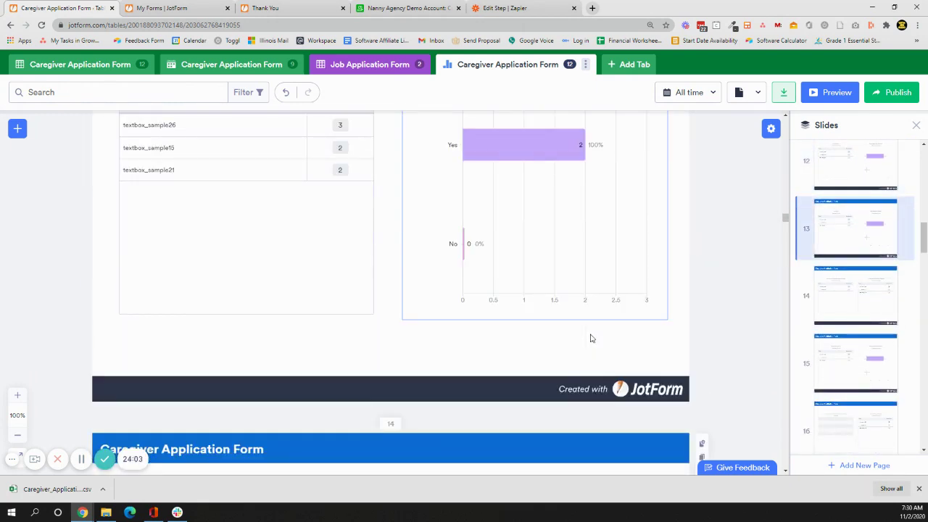
pyautogui.scroll(-8, 591, 337)
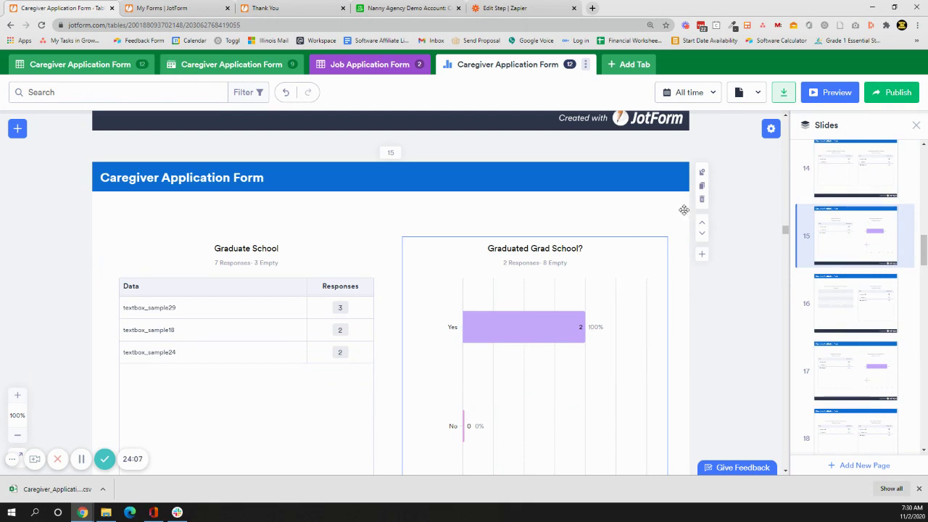
# Inspect the current page's settings and layers, then switch to the Nanny Agency Demo Account Airtable base.
pyautogui.click(703, 175)
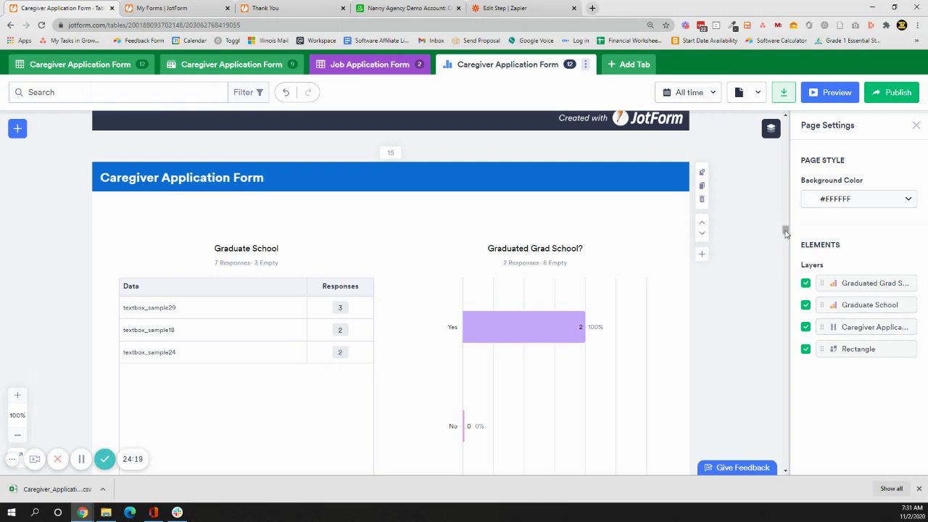
pyautogui.moveTo(785, 230); pyautogui.dragTo(786, 266)
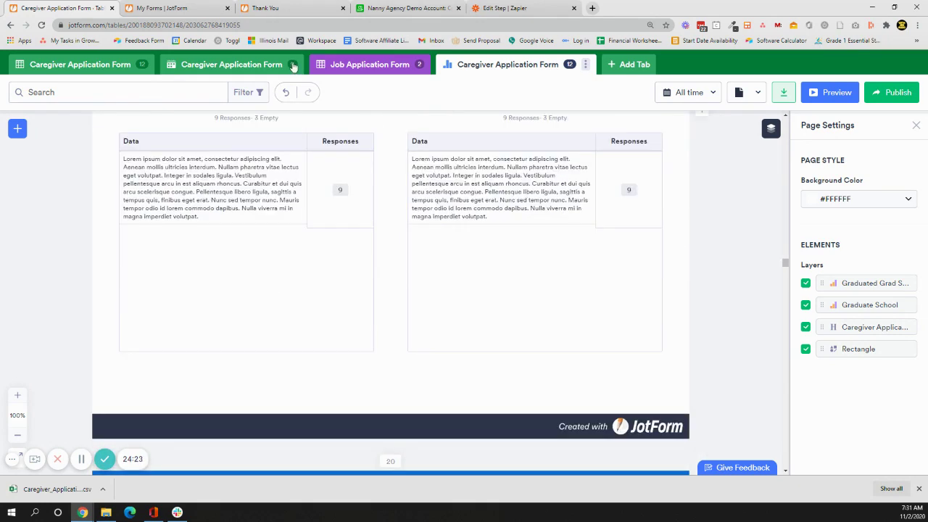
pyautogui.click(381, 8)
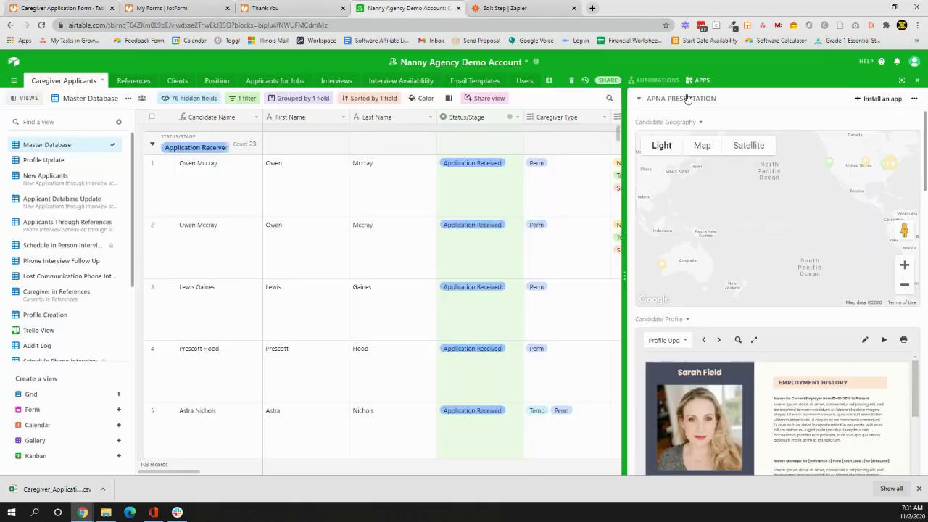
# Scroll the Airtable Apps panel down to the 'Score across all applicants' chart and examine its bars.
pyautogui.scroll(-3, 897, 231)
pyautogui.scroll(-8, 897, 232)
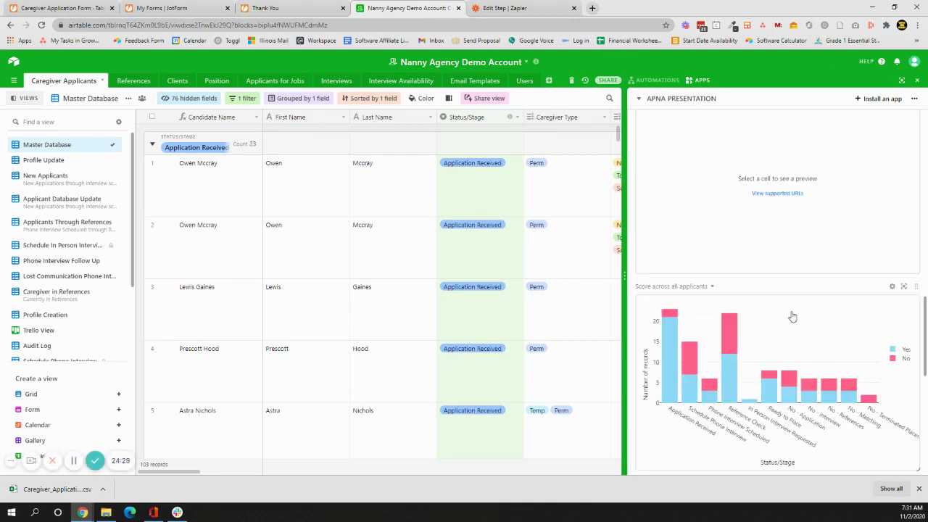
pyautogui.moveTo(724, 352)
# Go back to the JotForm report and scroll down to its closing Thank You! page.
pyautogui.click(60, 8)
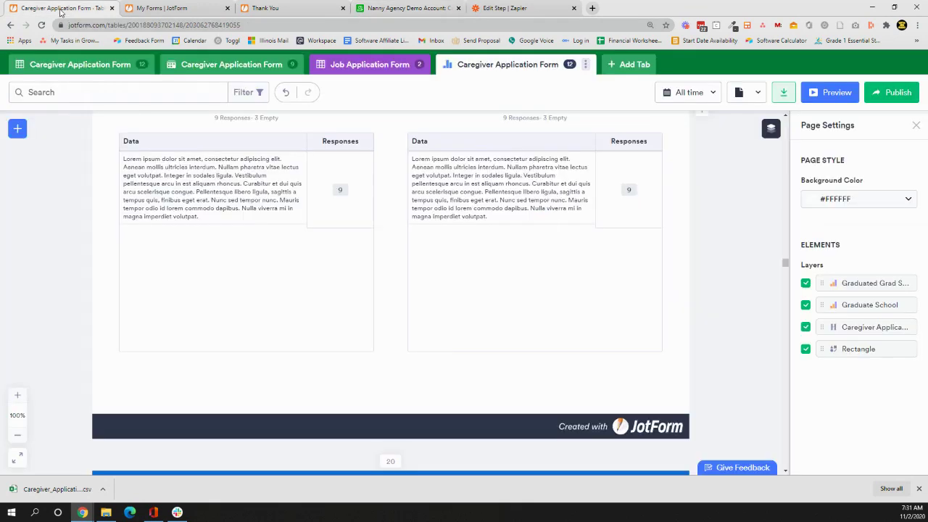
pyautogui.scroll(-12, 667, 298)
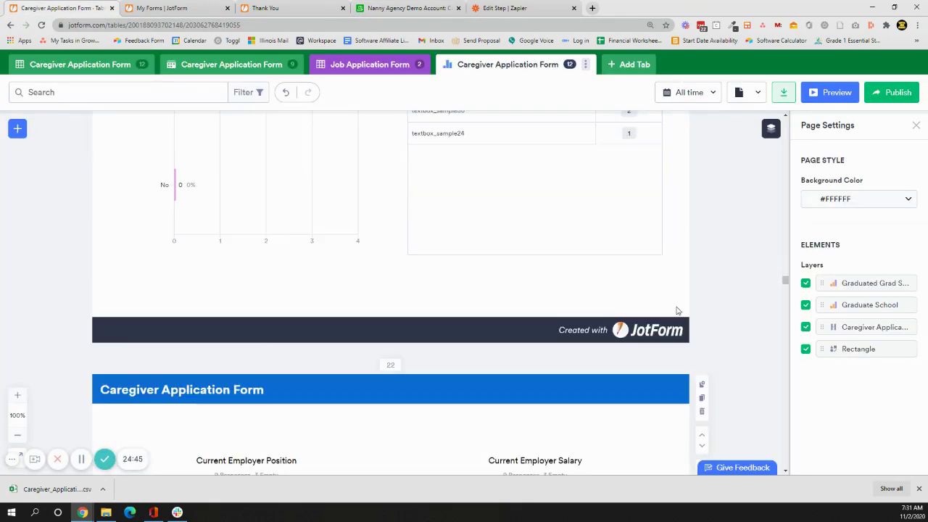
pyautogui.scroll(-15, 677, 311)
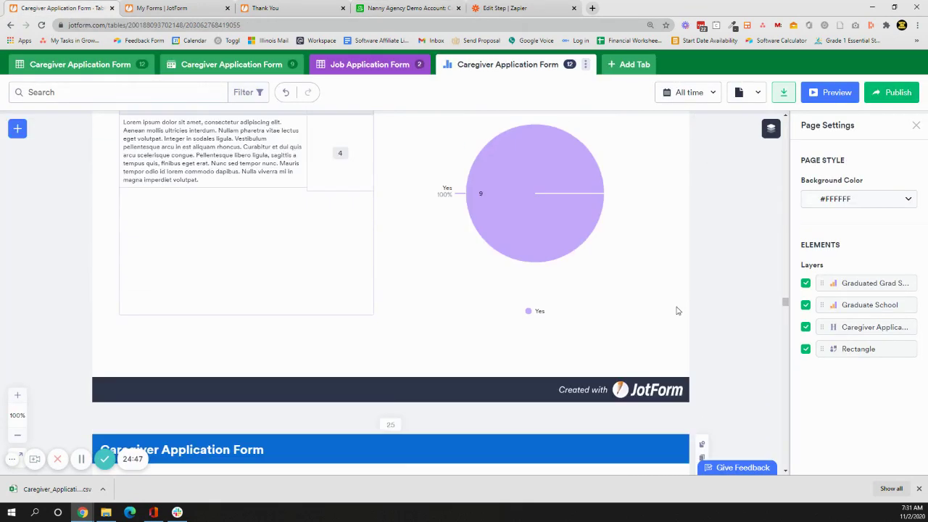
pyautogui.scroll(-15, 677, 312)
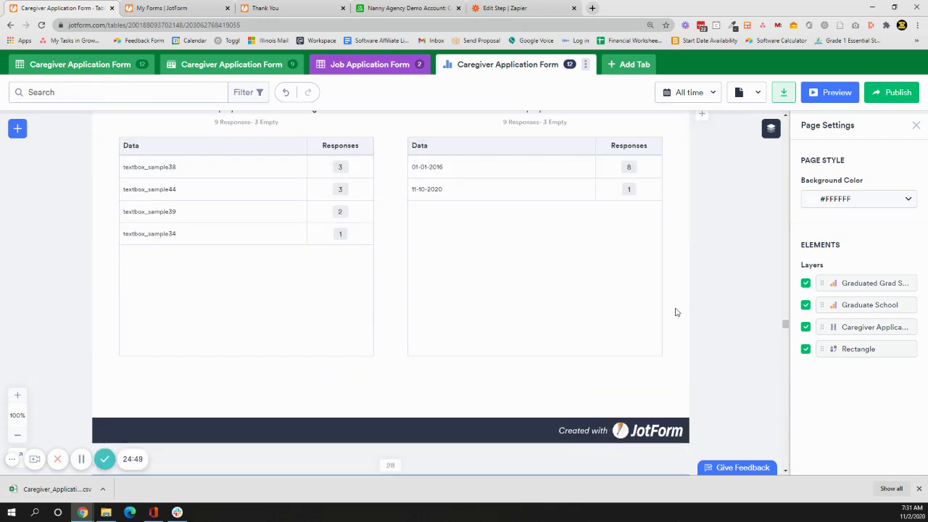
pyautogui.scroll(-15, 677, 311)
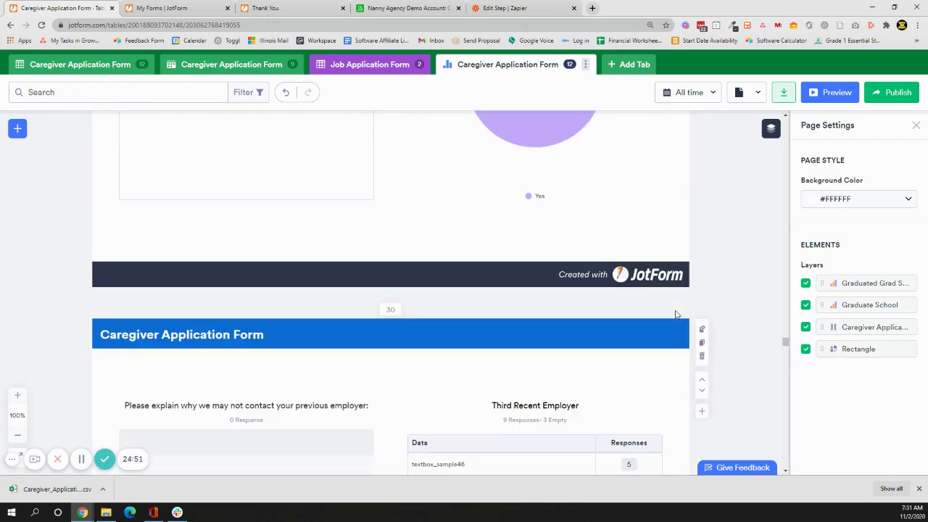
pyautogui.scroll(-15, 675, 315)
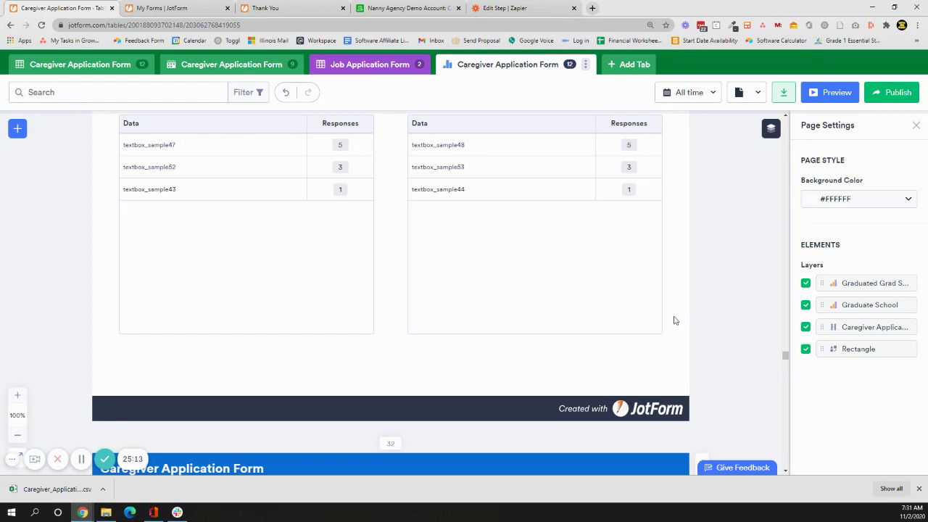
pyautogui.scroll(-2, 588, 296)
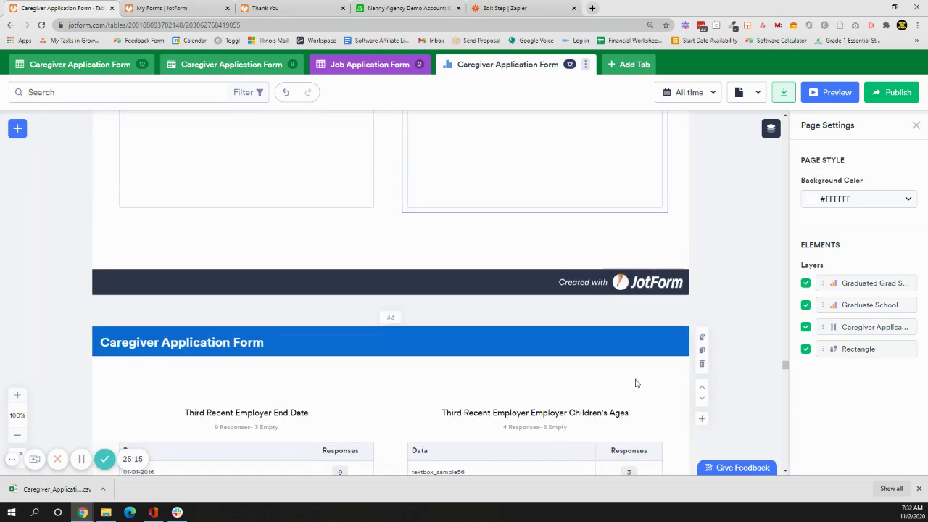
pyautogui.scroll(-20, 635, 383)
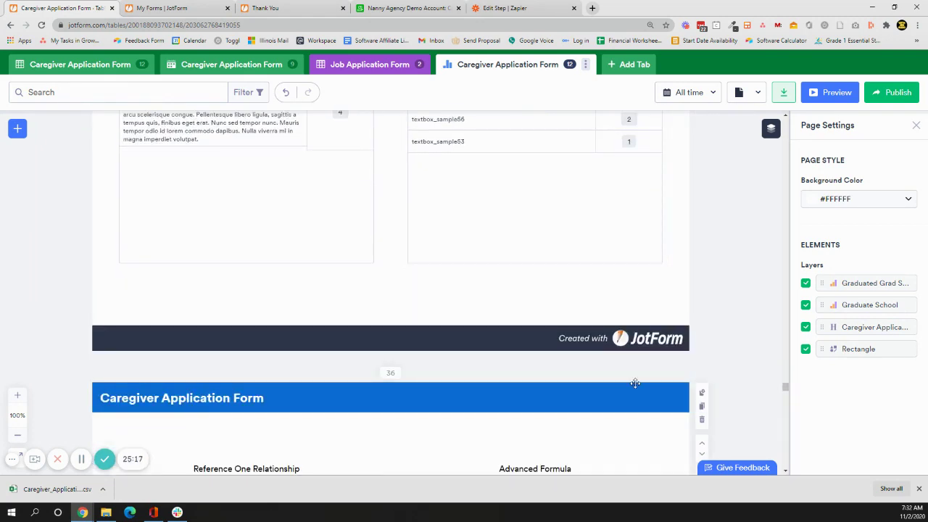
pyautogui.scroll(-20, 636, 383)
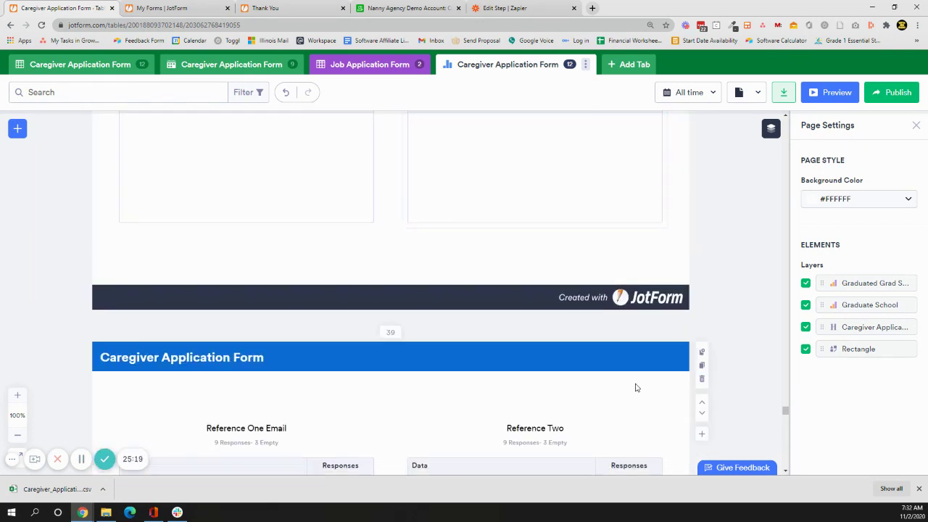
pyautogui.scroll(-20, 635, 388)
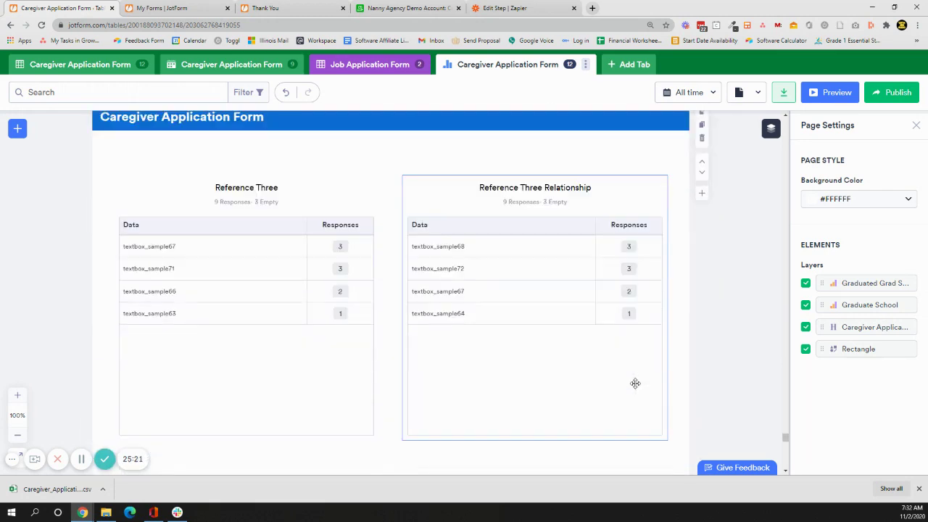
pyautogui.scroll(-20, 635, 387)
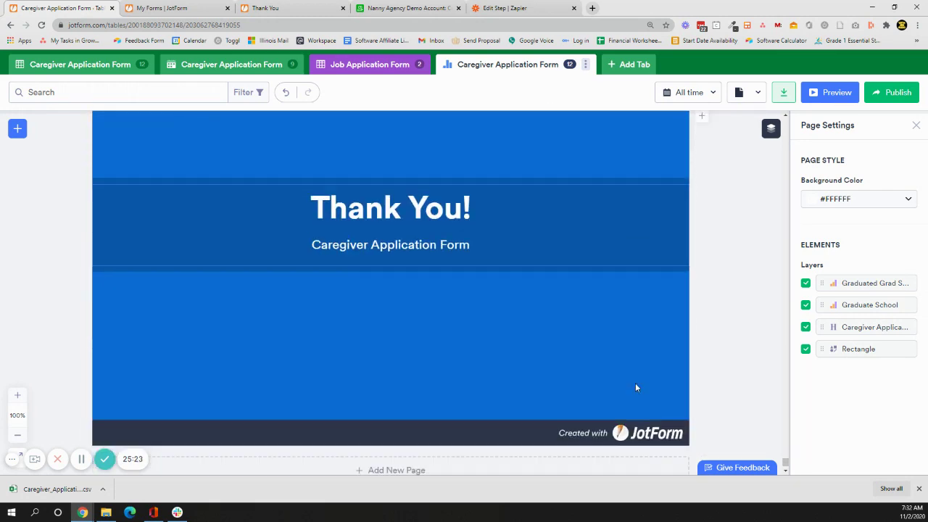
pyautogui.scroll(3, 635, 387)
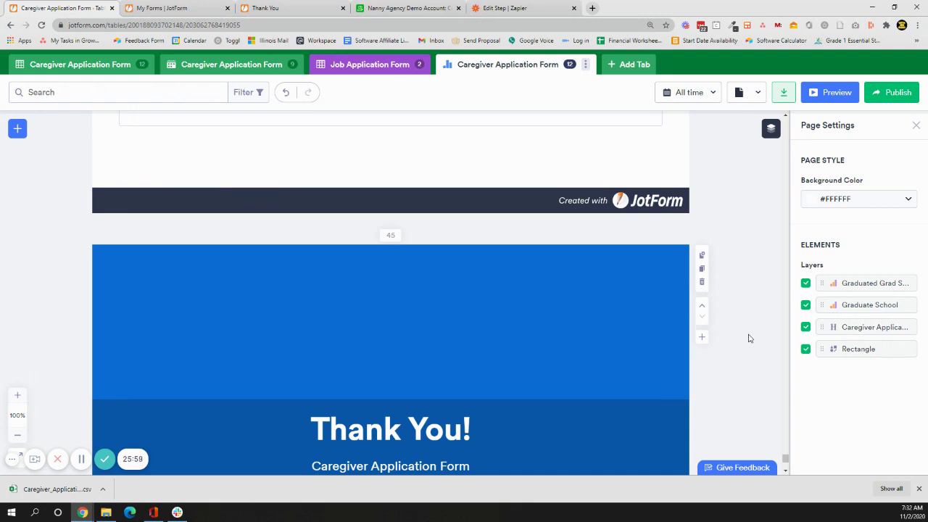
pyautogui.click(770, 133)
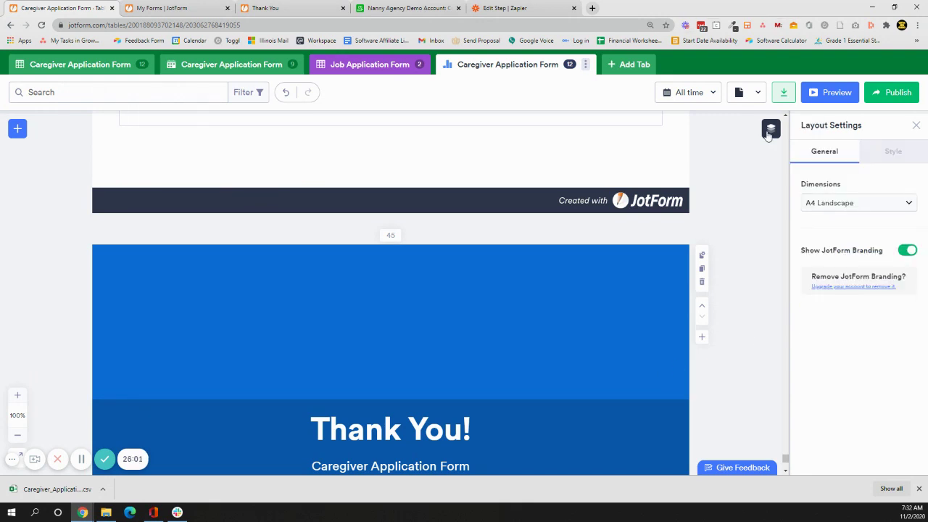
pyautogui.click(769, 134)
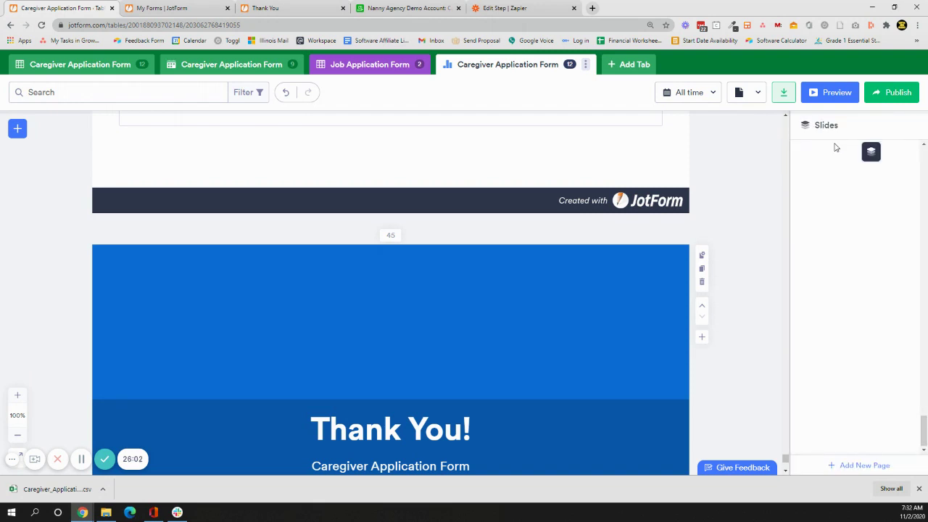
pyautogui.click(862, 150)
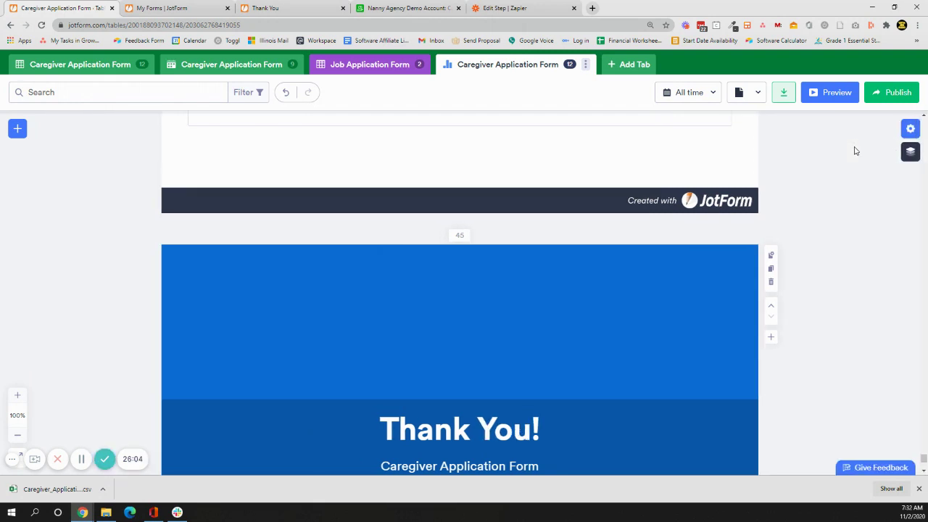
pyautogui.click(911, 151)
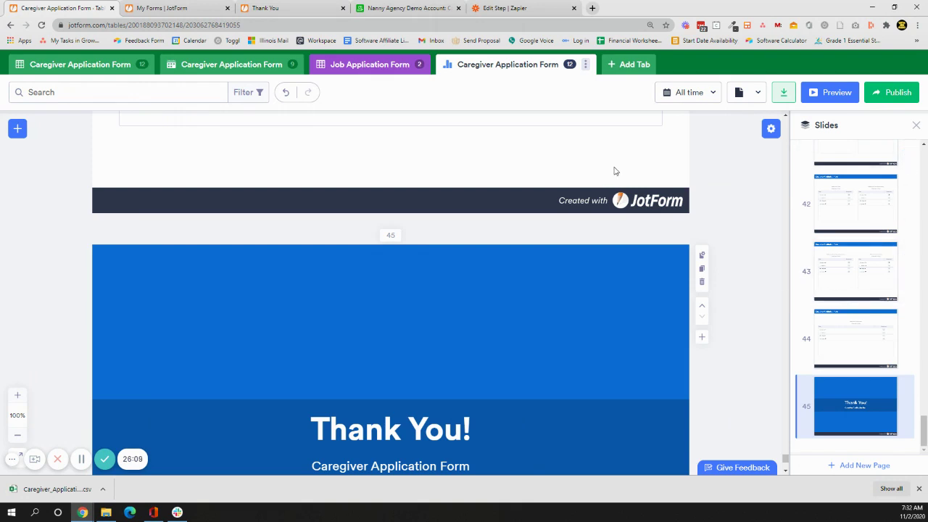
pyautogui.moveTo(617, 197)
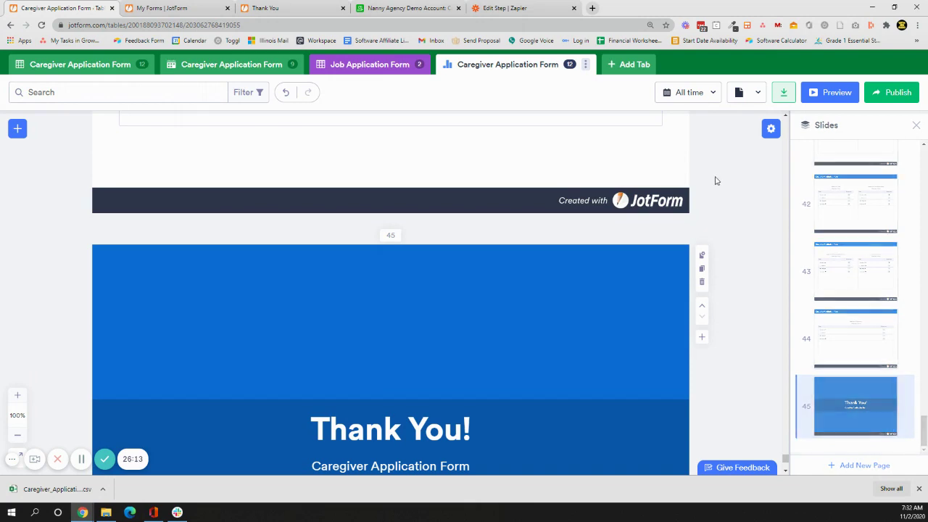
pyautogui.scroll(20, 727, 182)
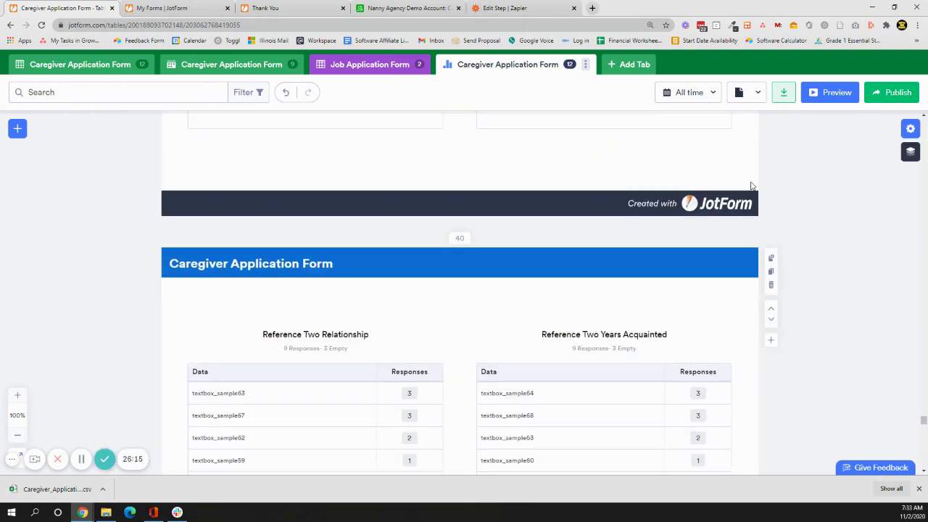
pyautogui.scroll(20, 751, 187)
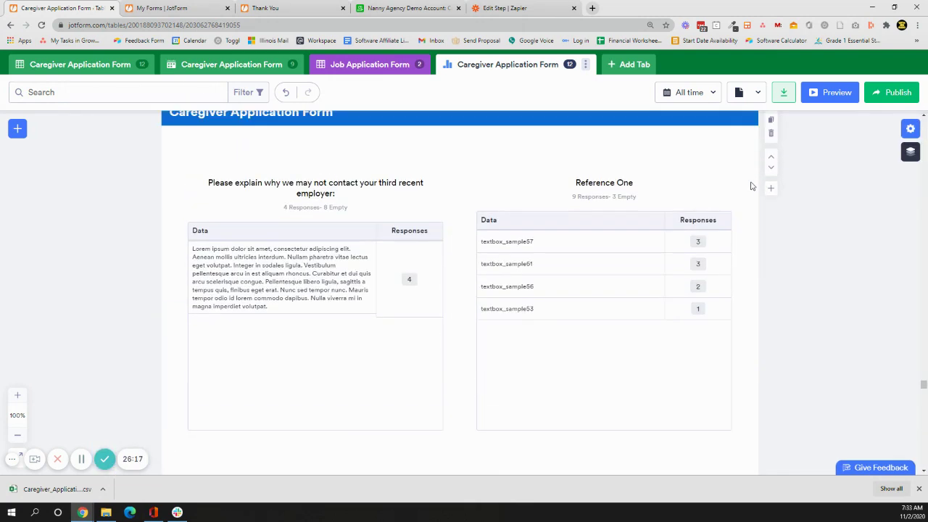
pyautogui.scroll(15, 798, 290)
pyautogui.scroll(4, 916, 303)
pyautogui.scroll(20, 916, 303)
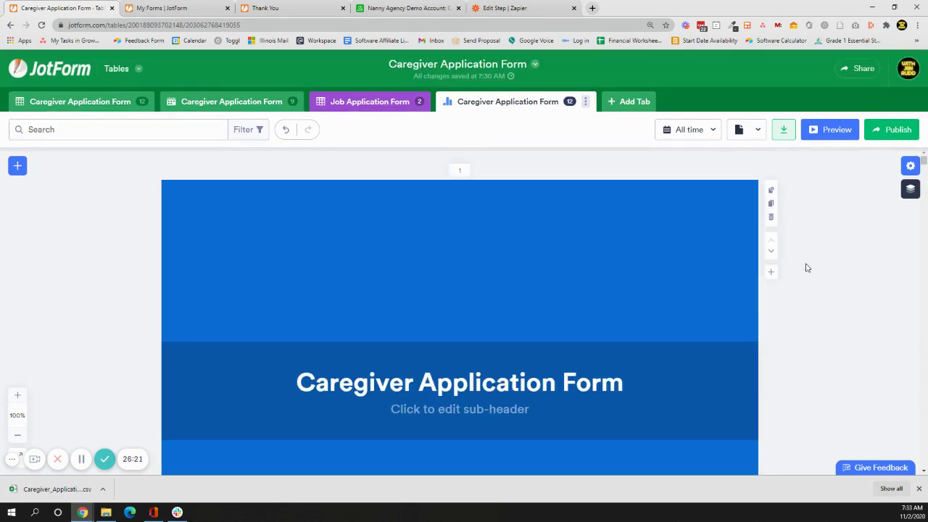
pyautogui.scroll(-5, 807, 269)
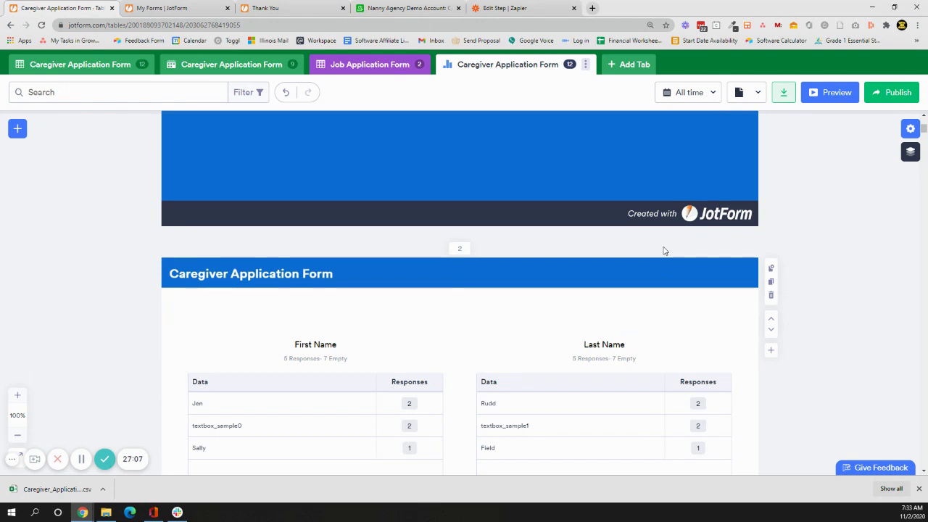
pyautogui.click(35, 67)
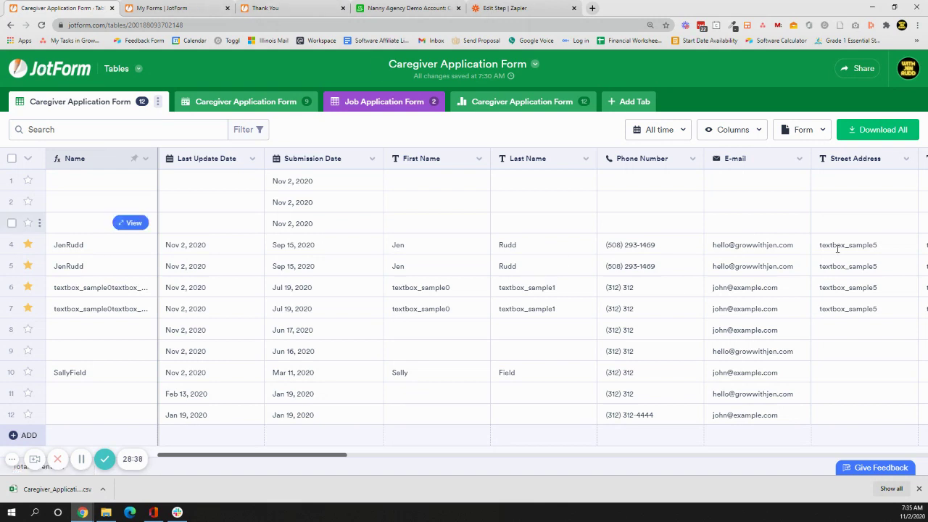
pyautogui.click(799, 160)
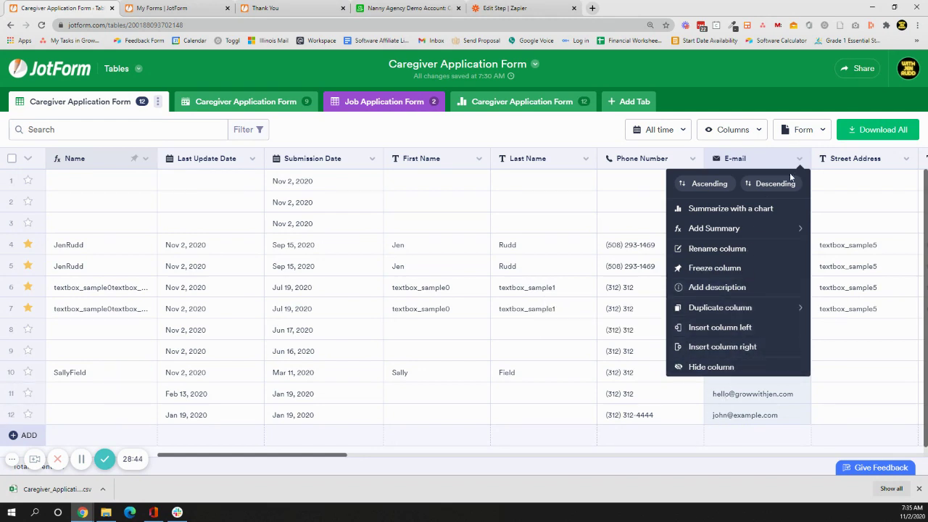
pyautogui.click(288, 458)
pyautogui.click(918, 490)
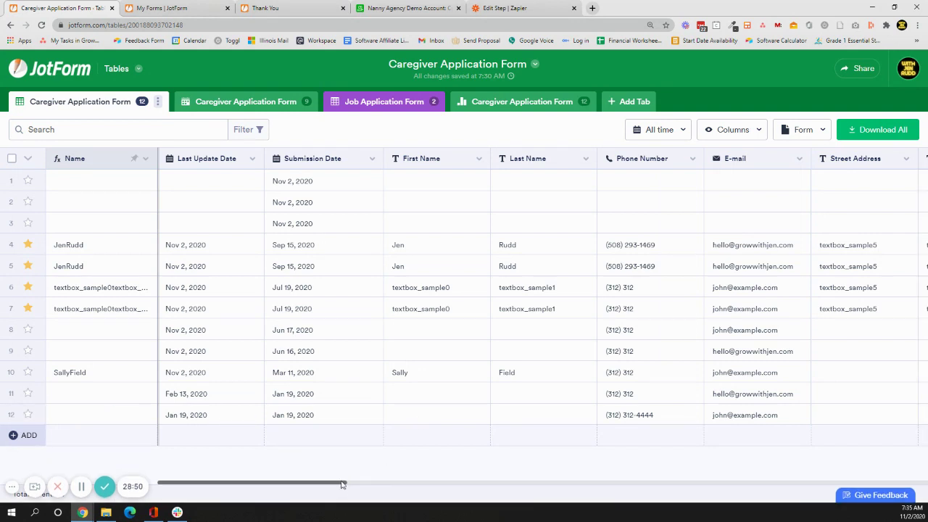
pyautogui.moveTo(342, 484); pyautogui.dragTo(403, 481)
pyautogui.hscroll(3, 459, 474)
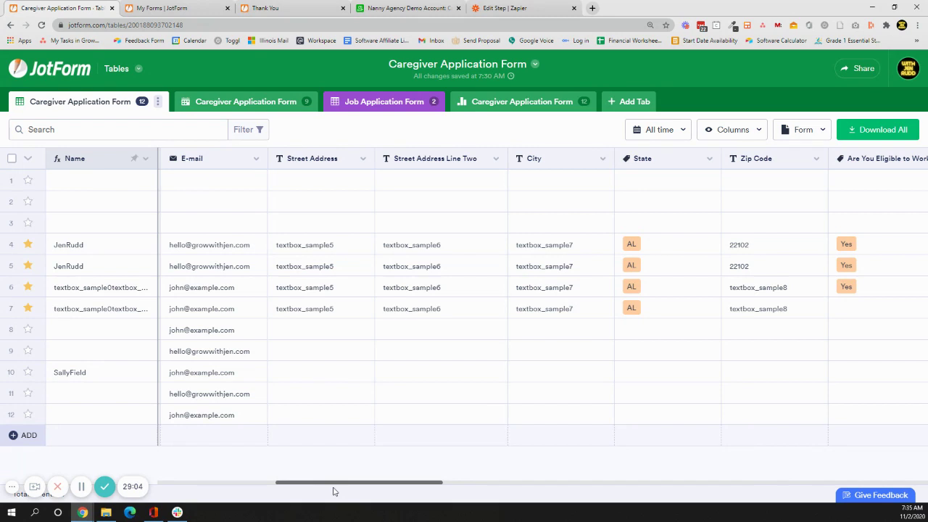
# Edit the Caregiver Application Form and open its Airtable integration's Caregiver Applicants table mapping.
pyautogui.click(134, 9)
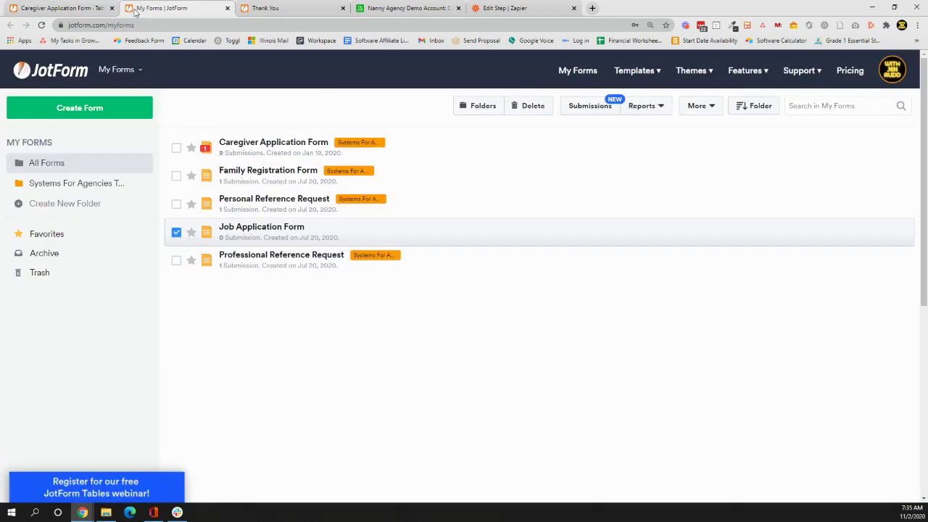
pyautogui.click(431, 158)
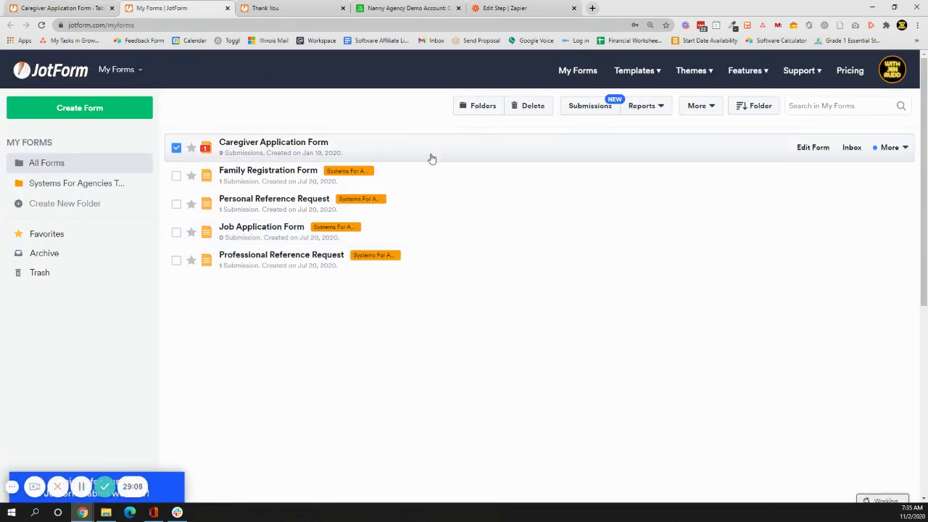
pyautogui.click(805, 155)
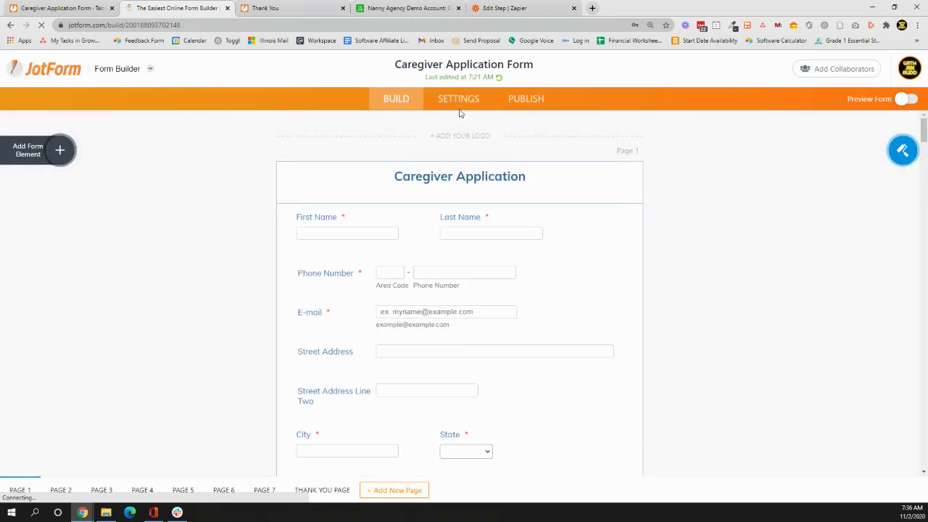
pyautogui.click(459, 109)
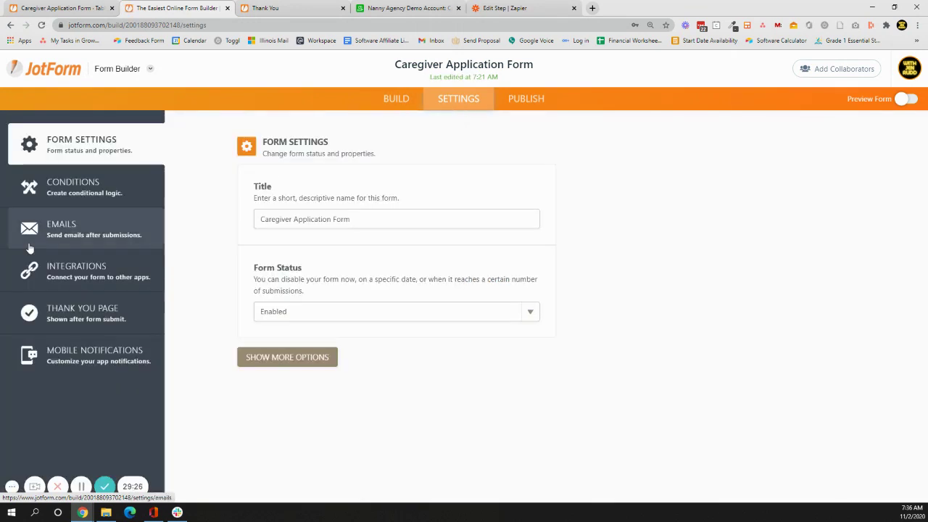
pyautogui.click(63, 275)
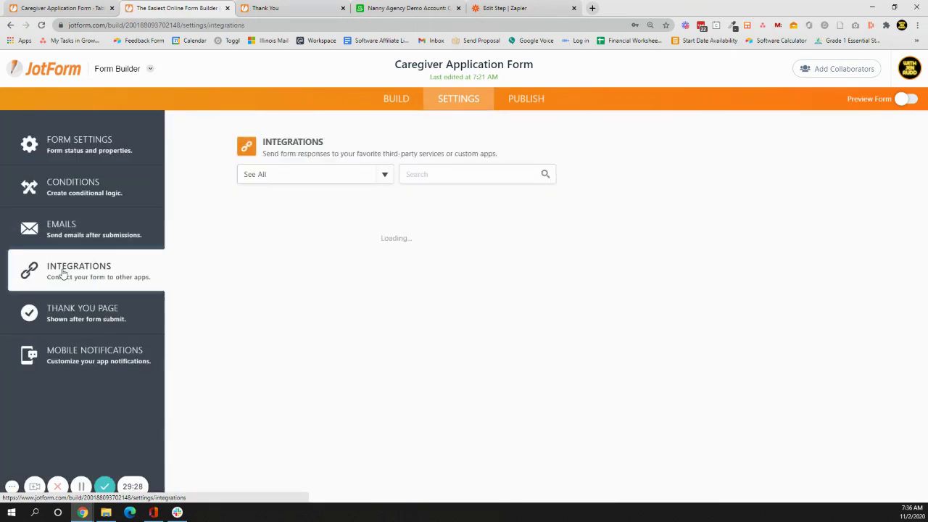
pyautogui.click(272, 280)
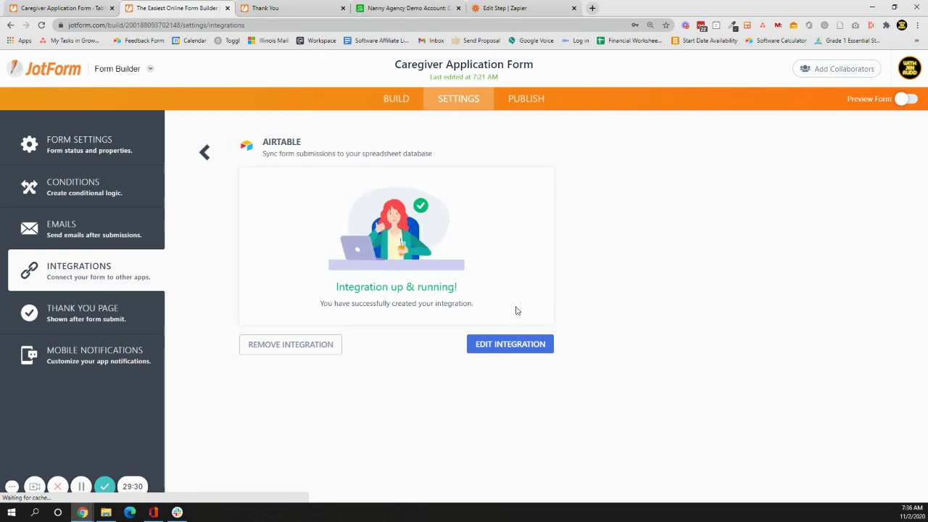
pyautogui.click(511, 351)
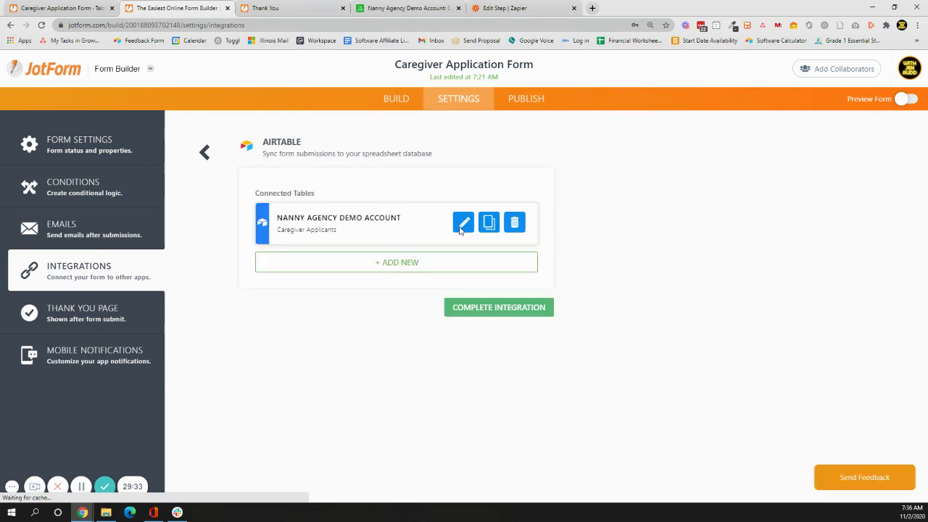
pyautogui.click(463, 223)
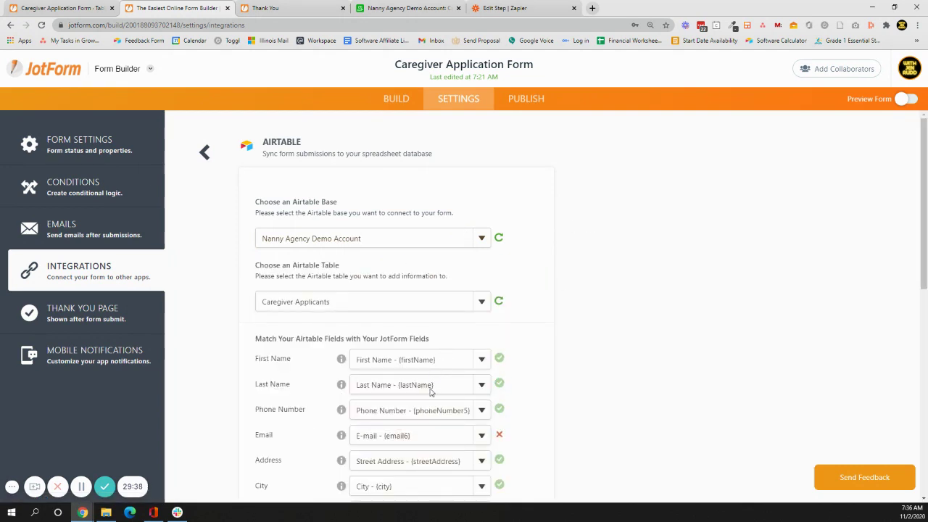
# Review the Airtable field mappings without saving and return to the form's BUILD page.
pyautogui.scroll(-8, 608, 372)
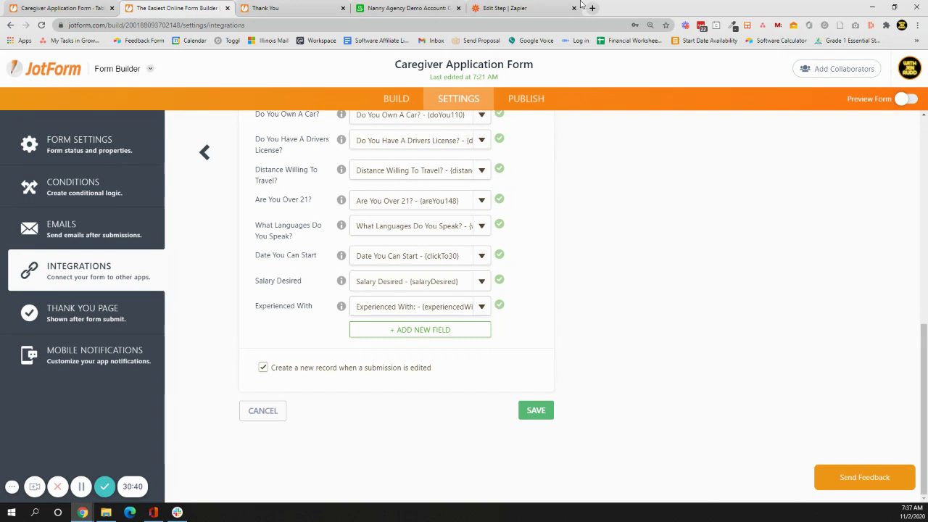
pyautogui.click(393, 105)
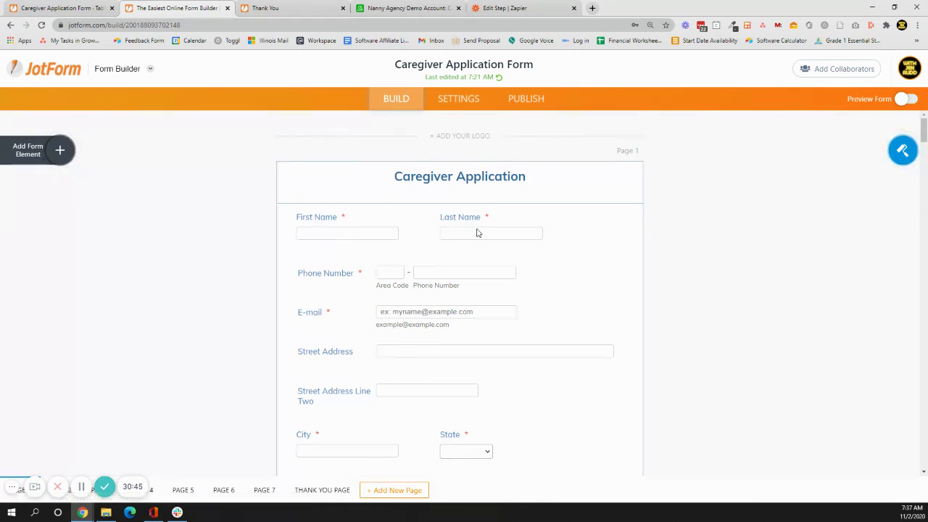
# Open the Last Name field's Short Text Properties, showing Required on and label aligned Top.
pyautogui.click(457, 223)
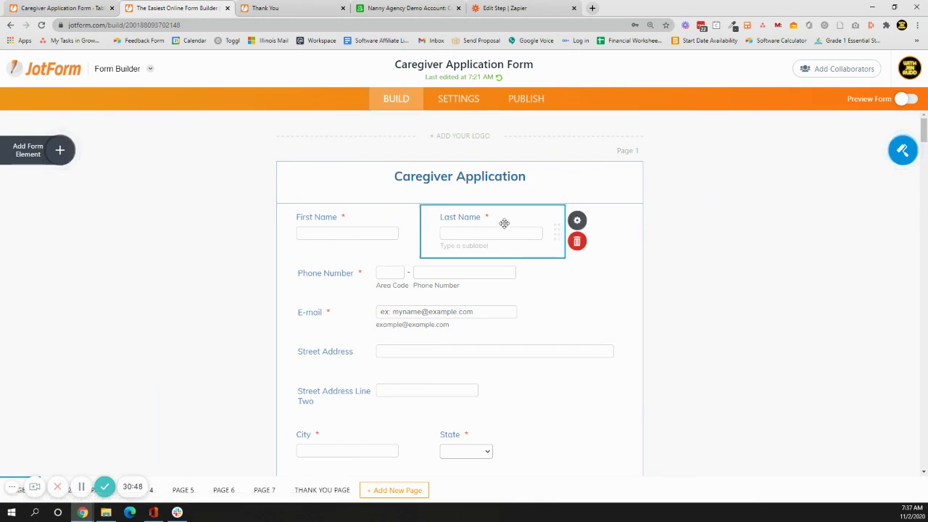
pyautogui.click(579, 221)
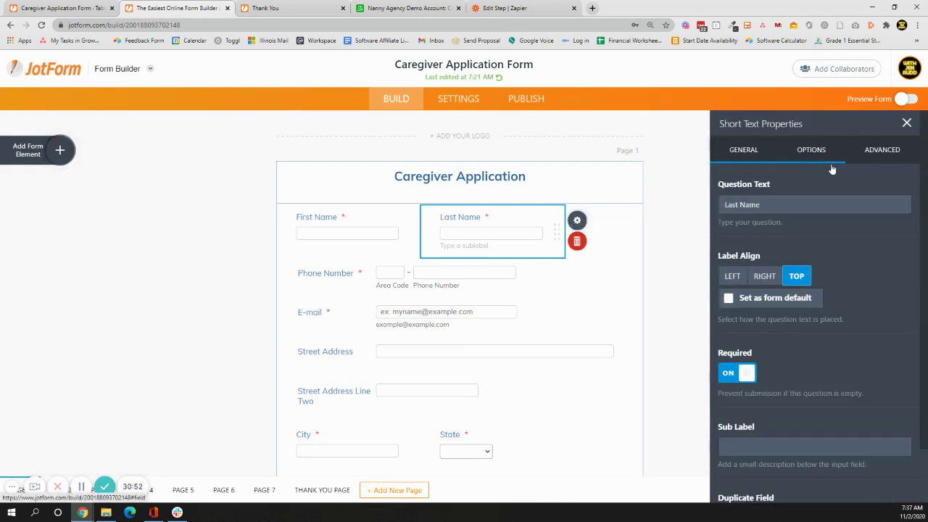
pyautogui.scroll(-1, 822, 222)
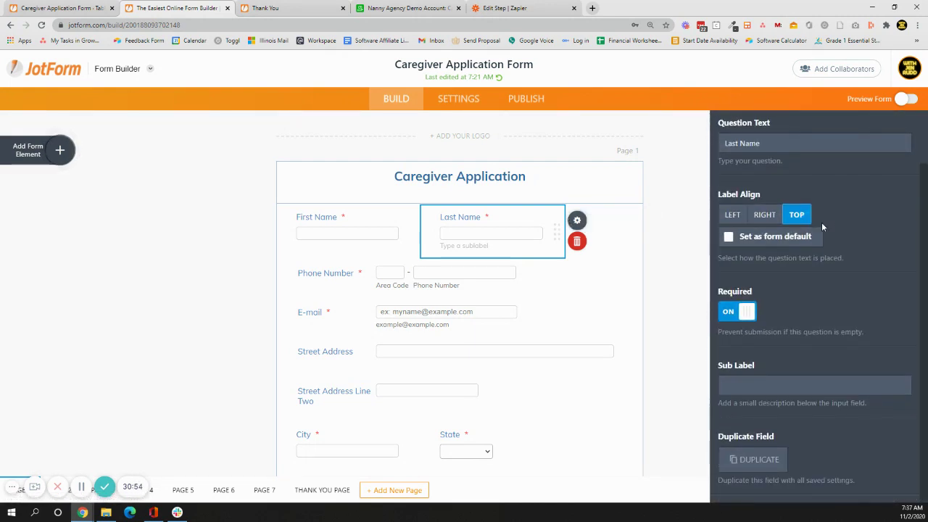
# Scroll back up in the Last Name field's Short Text Properties panel.
pyautogui.scroll(1, 821, 228)
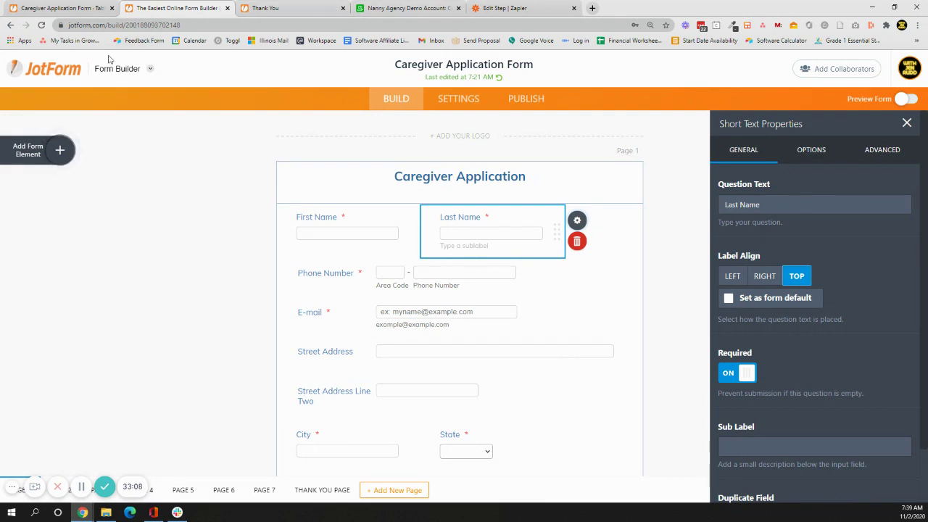
# Switch from Form Builder to Tables to view the form's submissions.
pyautogui.click(131, 72)
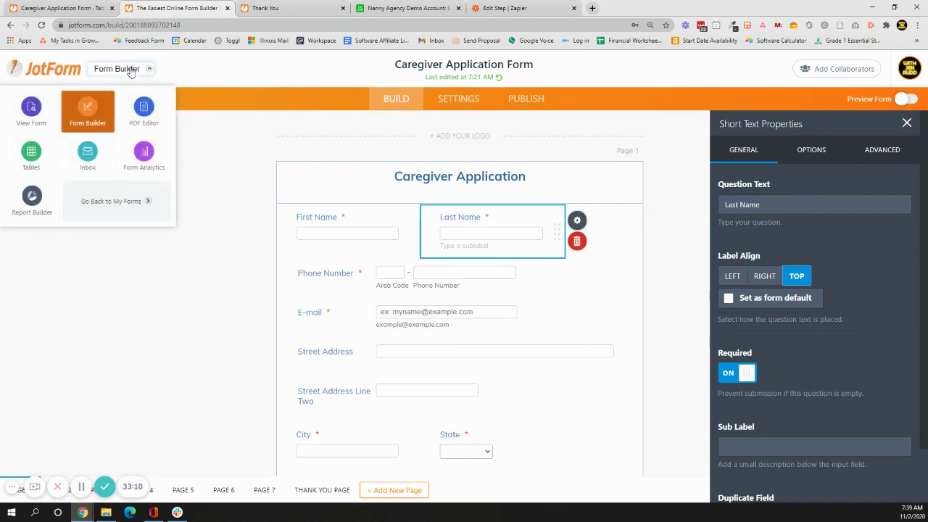
pyautogui.click(29, 155)
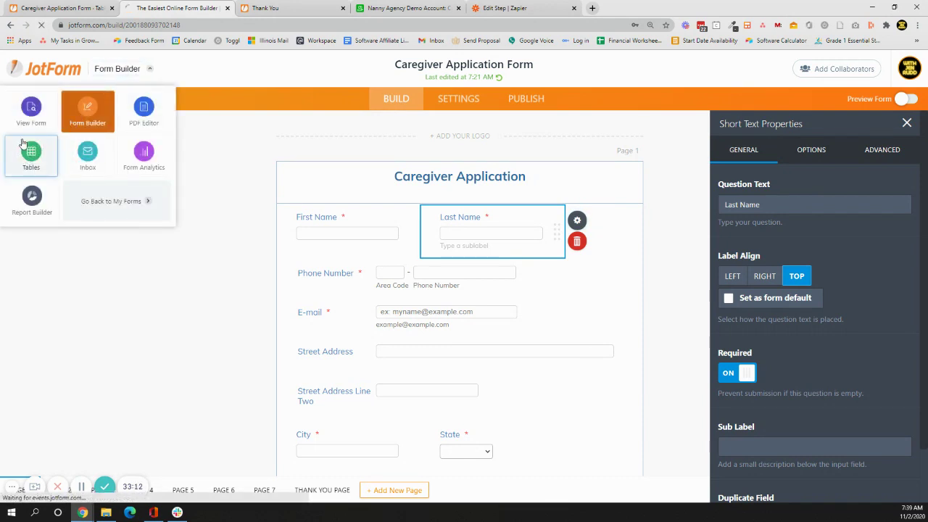